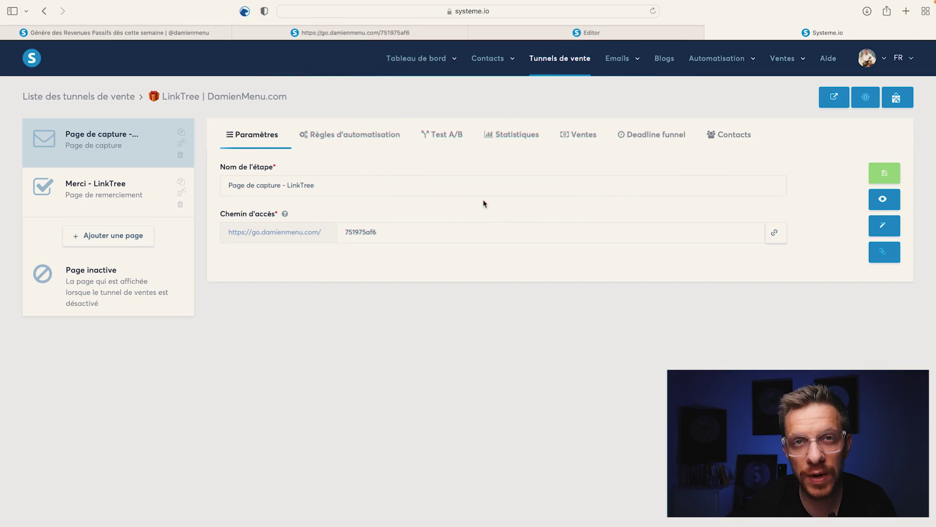
- Change the capture page's URL path to 751975af61 and save the funnel step
{"action": "left_click", "coordinate": [441, 234]}
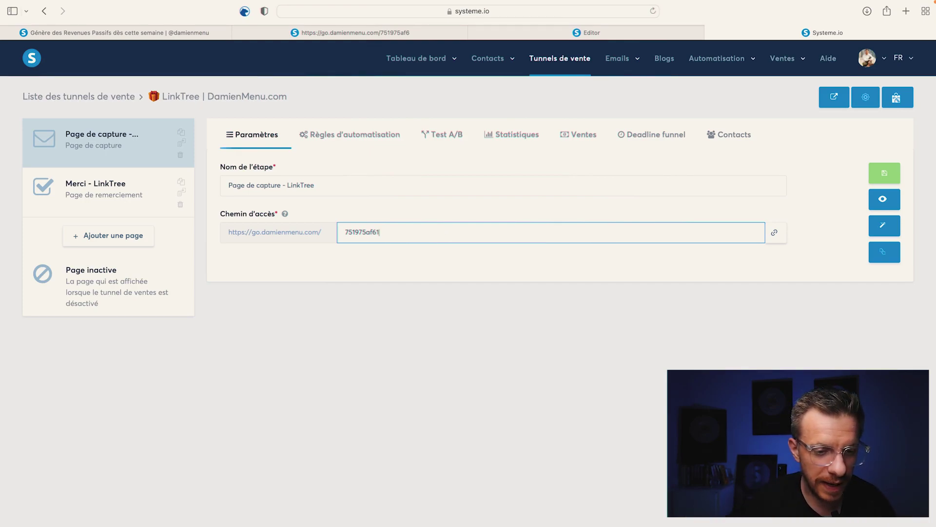
{"action": "triple_click", "coordinate": [280, 234]}
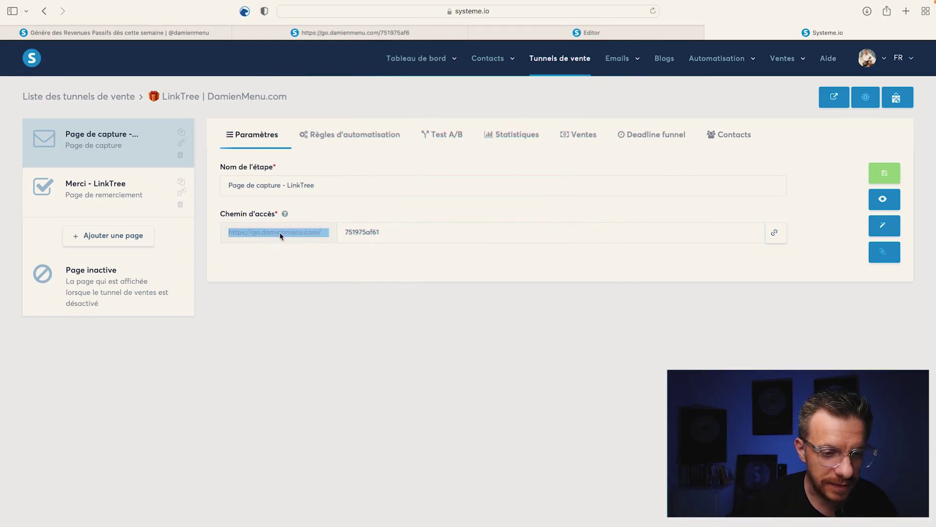
{"action": "left_click", "coordinate": [412, 239]}
{"action": "left_click", "coordinate": [888, 174]}
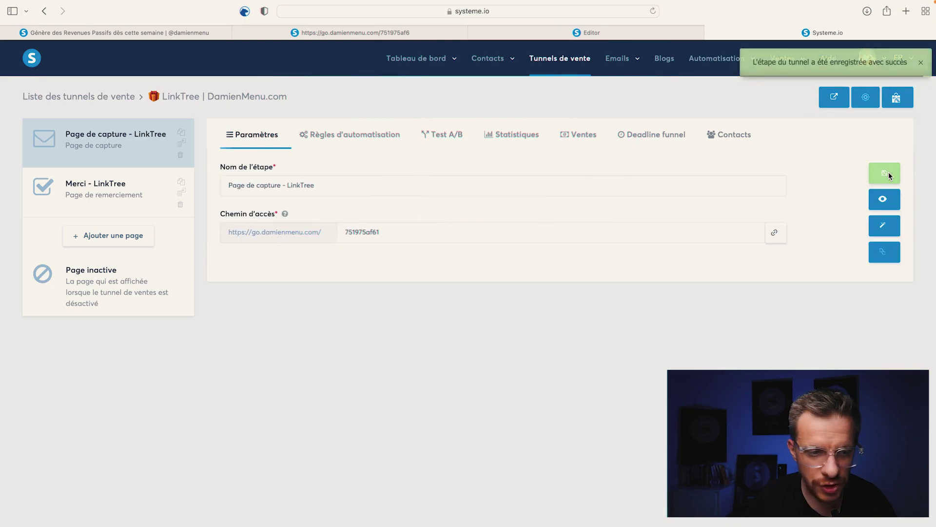
- Change the Merci - LinkTree page's URL path to 724df46d4d1, save it, and return to the capture page step
{"action": "left_click", "coordinate": [119, 195]}
{"action": "left_click", "coordinate": [404, 233]}
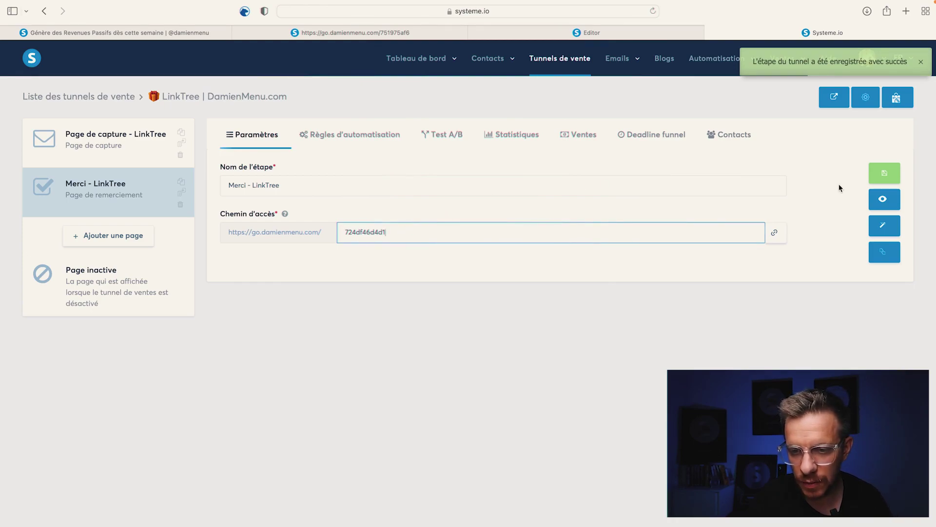
{"action": "left_click", "coordinate": [876, 174]}
{"action": "left_click", "coordinate": [107, 163]}
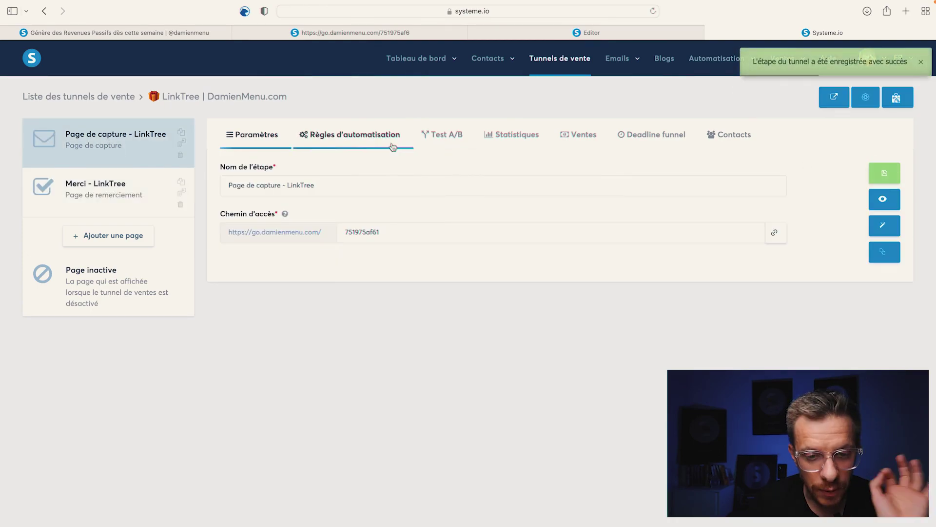
- Open the list of funnels and filter it by the creator's brand name
{"action": "left_click", "coordinate": [556, 61]}
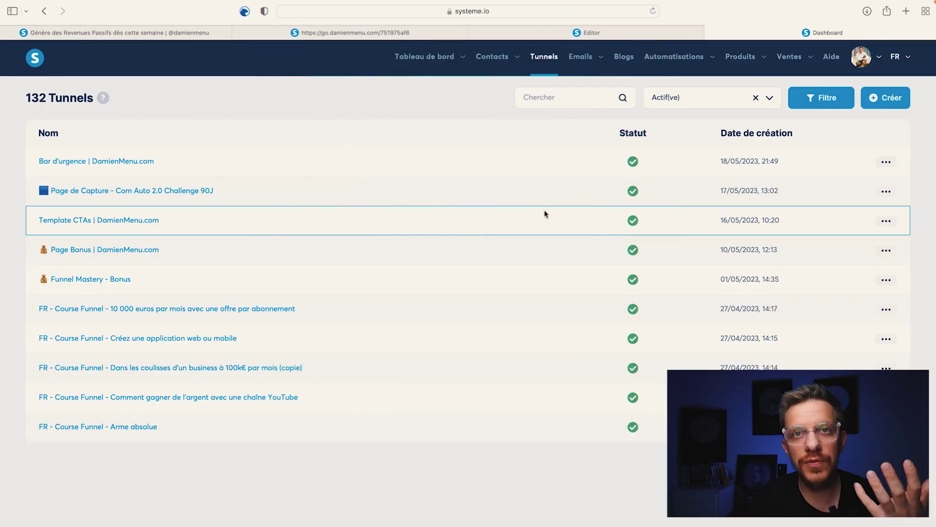
{"action": "left_click", "coordinate": [538, 100]}
{"action": "type", "text": "damienmenu"}
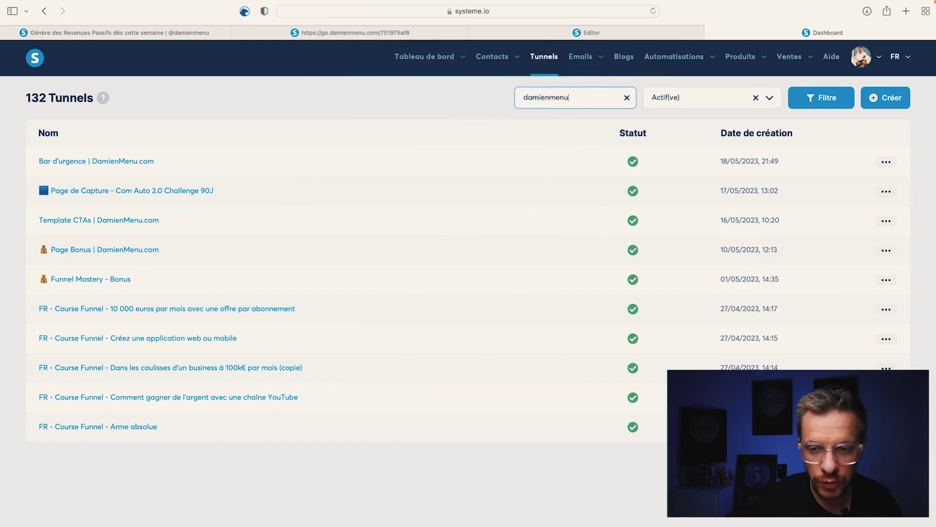
{"action": "left_click", "coordinate": [800, 102]}
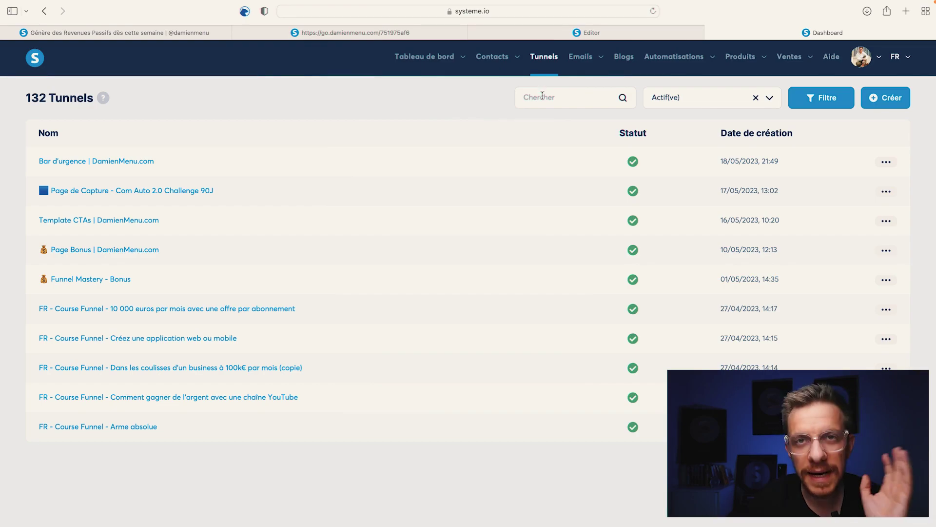
- Filter the funnels by "linktree" and open the LinkTree funnel marked with the gift emoji
{"action": "left_click", "coordinate": [543, 97]}
{"action": "type", "text": "linktree"}
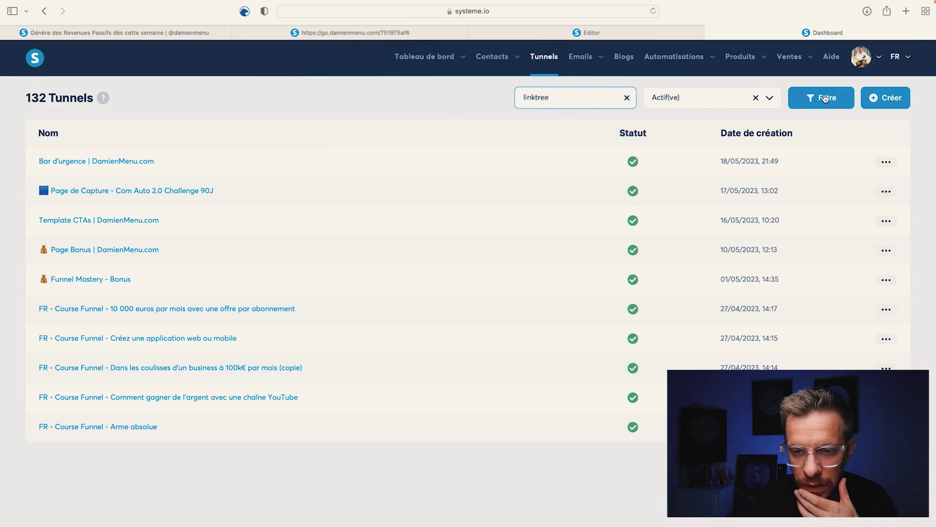
{"action": "left_click", "coordinate": [825, 98]}
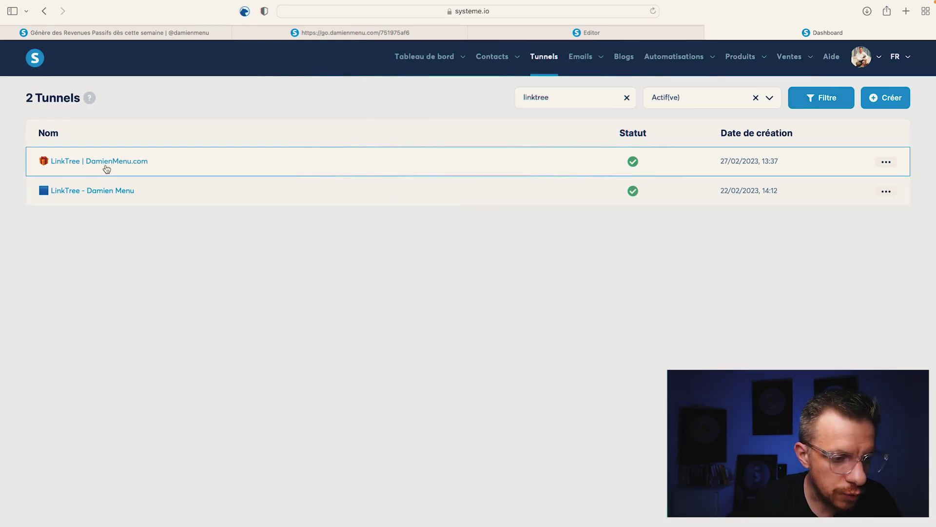
{"action": "left_click", "coordinate": [94, 196]}
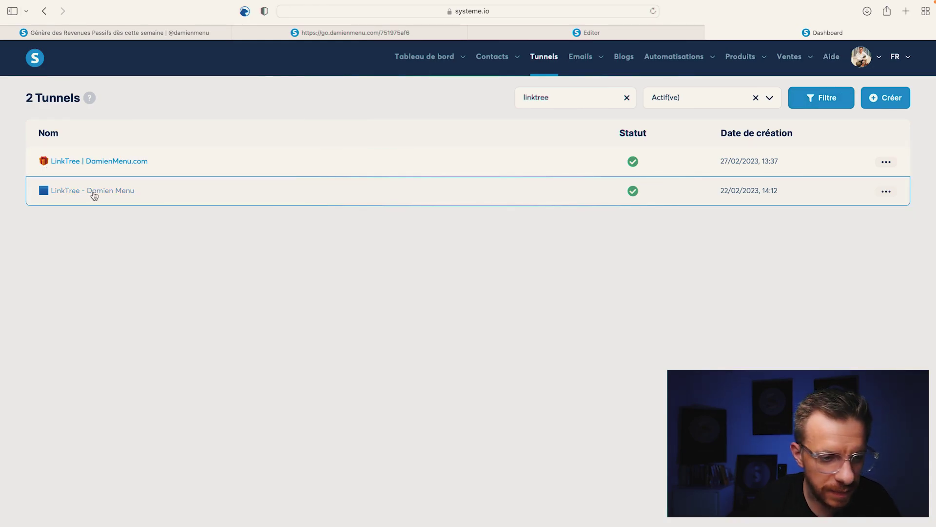
{"action": "left_click", "coordinate": [73, 162]}
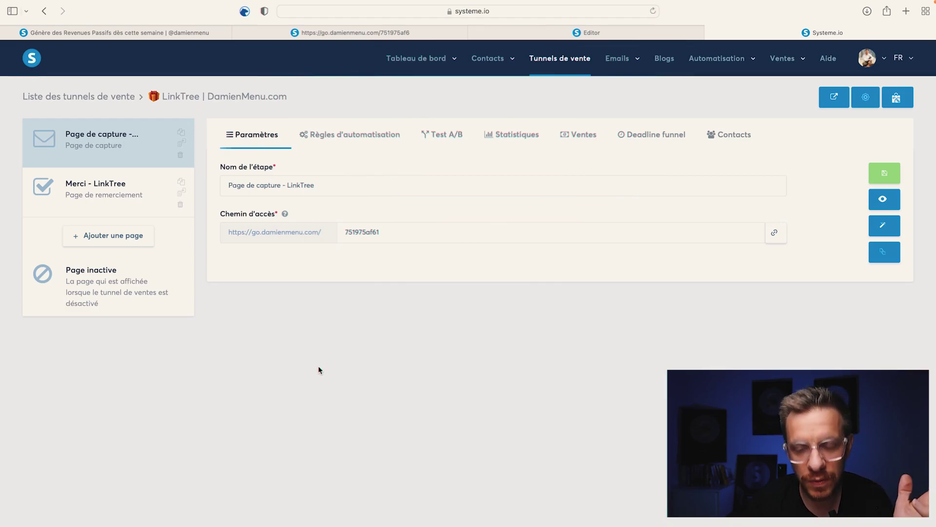
- Preview the capture page in the browser and look through its form and link buttons
{"action": "left_click", "coordinate": [886, 201]}
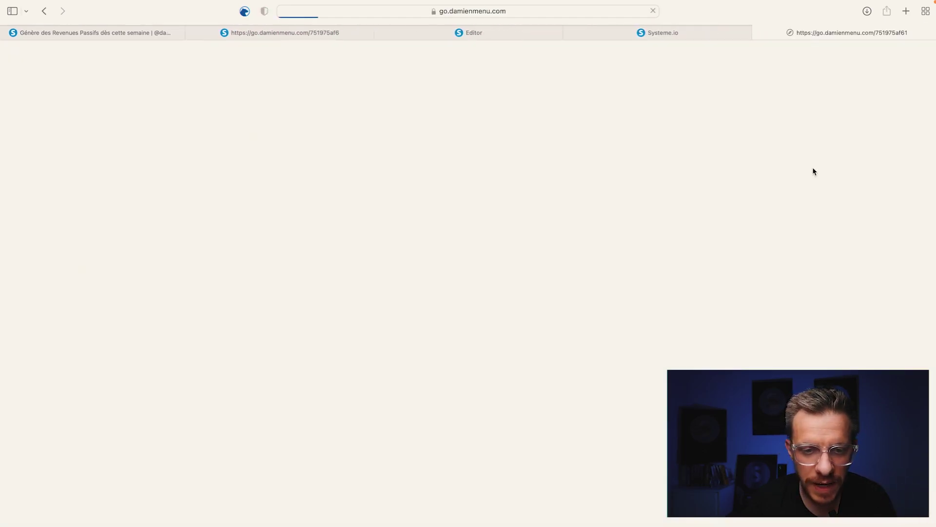
{"action": "scroll", "coordinate": [800, 148], "scroll_direction": "down", "scroll_amount": 8}
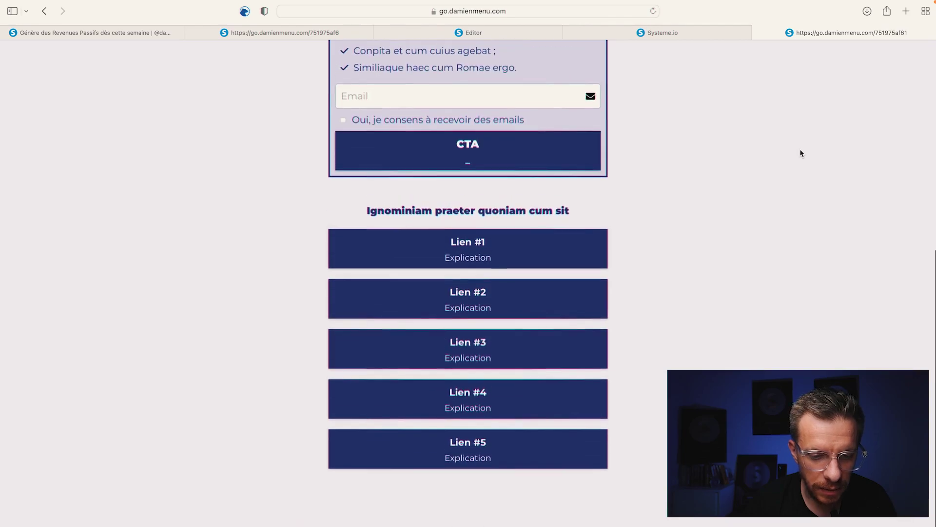
{"action": "scroll", "coordinate": [800, 148], "scroll_direction": "up", "scroll_amount": 8}
{"action": "scroll", "coordinate": [800, 153], "scroll_direction": "down", "scroll_amount": 1}
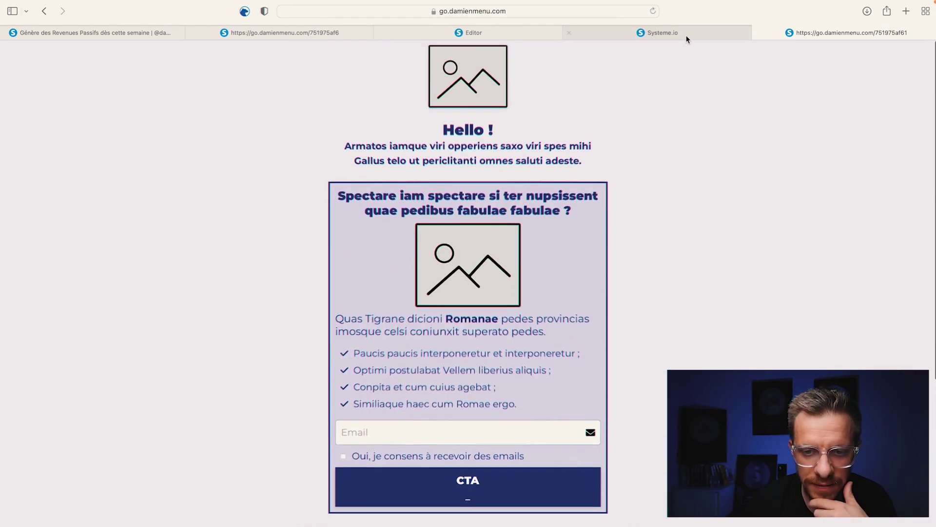
- Go back to the LinkTree funnel's settings and open the capture page in the page editor
{"action": "mouse_move", "coordinate": [685, 39]}
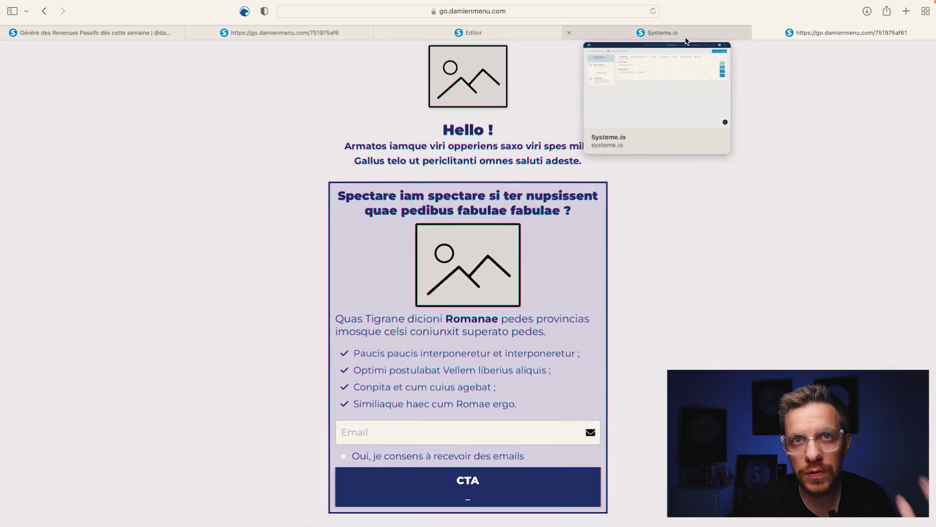
{"action": "left_click", "coordinate": [686, 39]}
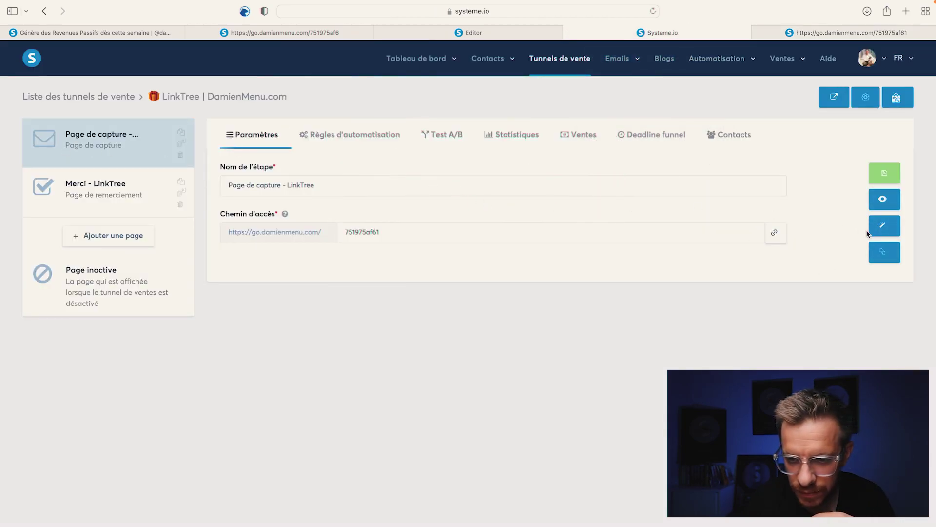
{"action": "left_click", "coordinate": [883, 227]}
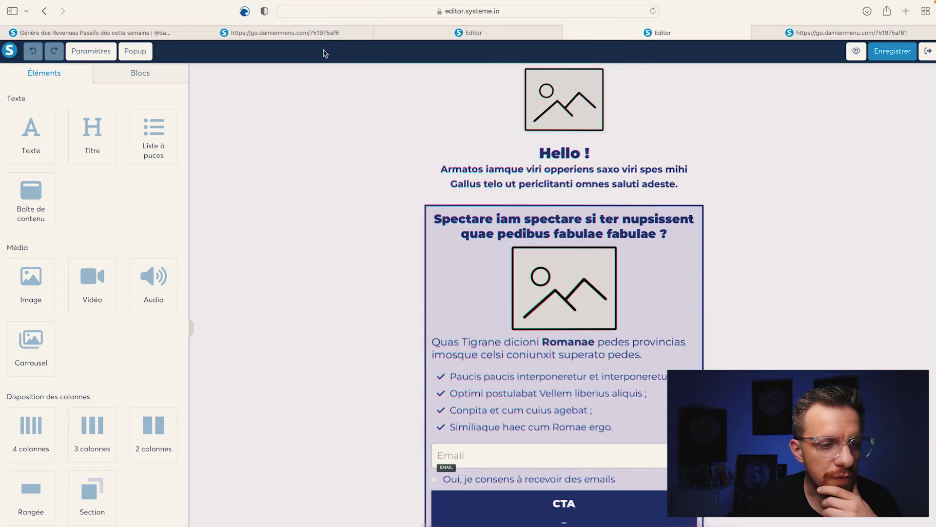
- Place the finished example page's browser tab beside the capture page editor and compare the two pages
{"action": "left_click", "coordinate": [137, 33]}
{"action": "left_click_drag", "start_coordinate": [136, 34], "coordinate": [494, 11]}
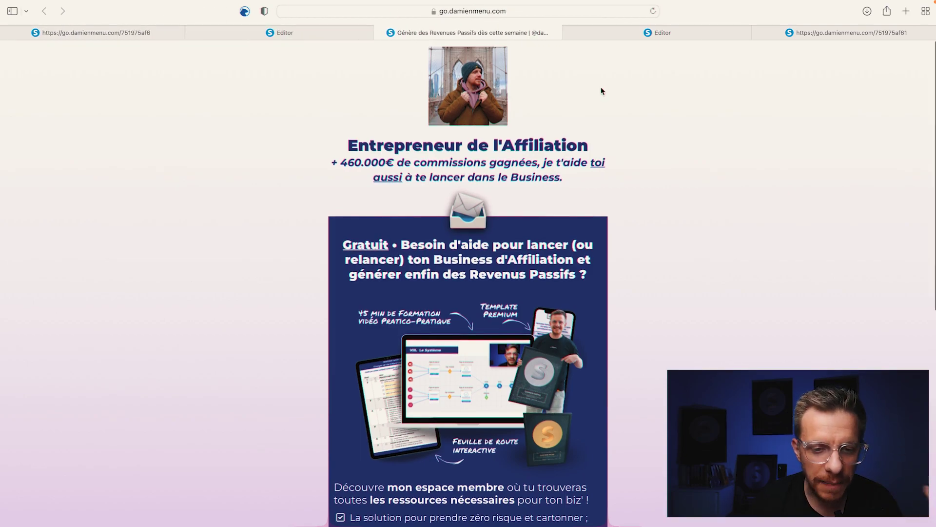
{"action": "left_click", "coordinate": [624, 32]}
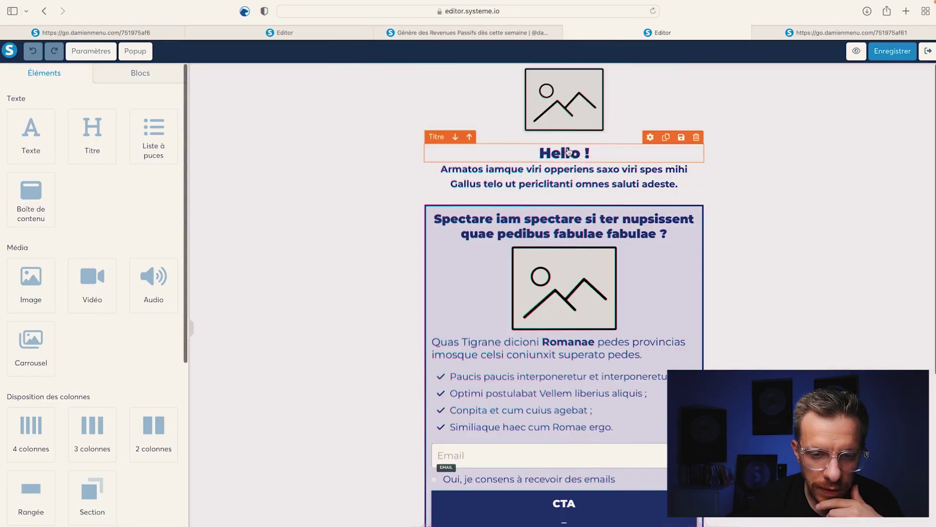
{"action": "left_click", "coordinate": [505, 33]}
{"action": "left_click", "coordinate": [613, 35]}
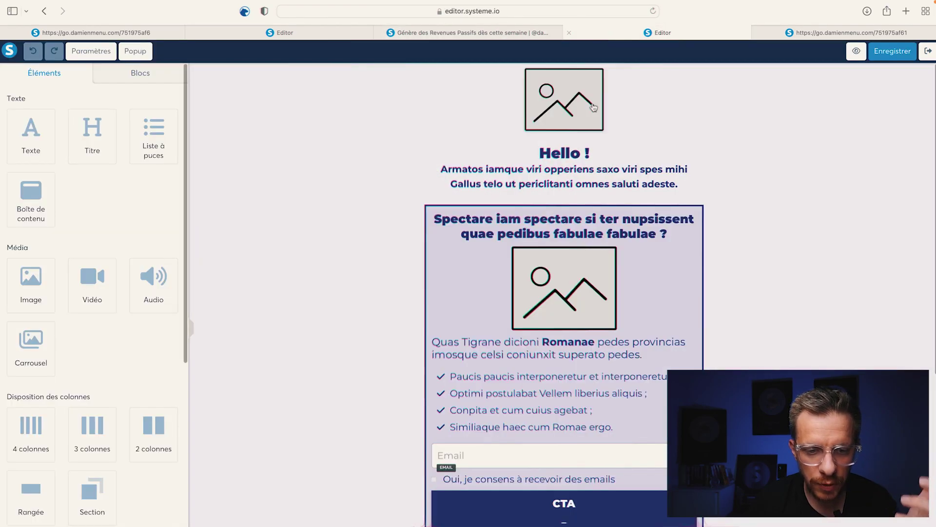
- Replace the "Hello !" title text with "Entrepreneur de l'Affiliation"
{"action": "triple_click", "coordinate": [573, 151]}
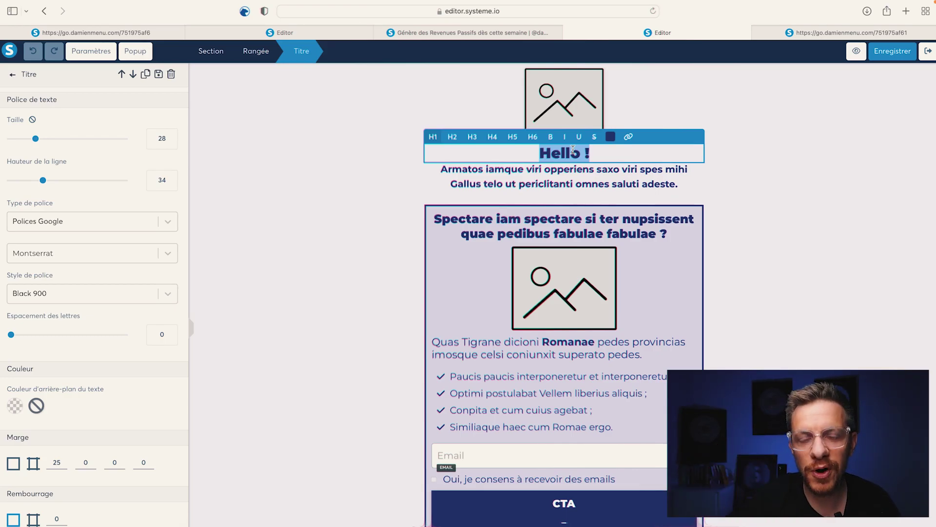
{"action": "type", "text": "Entrepr"}
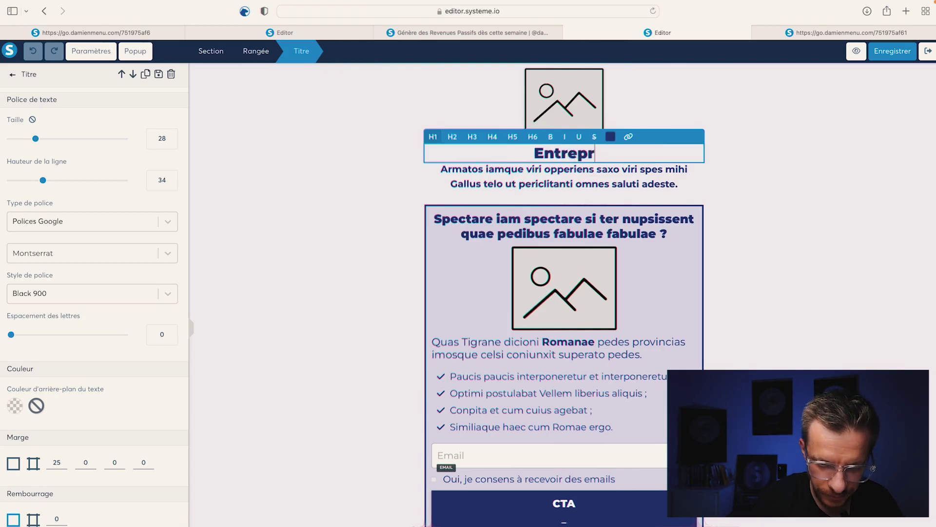
{"action": "type", "text": "eneur de l"}
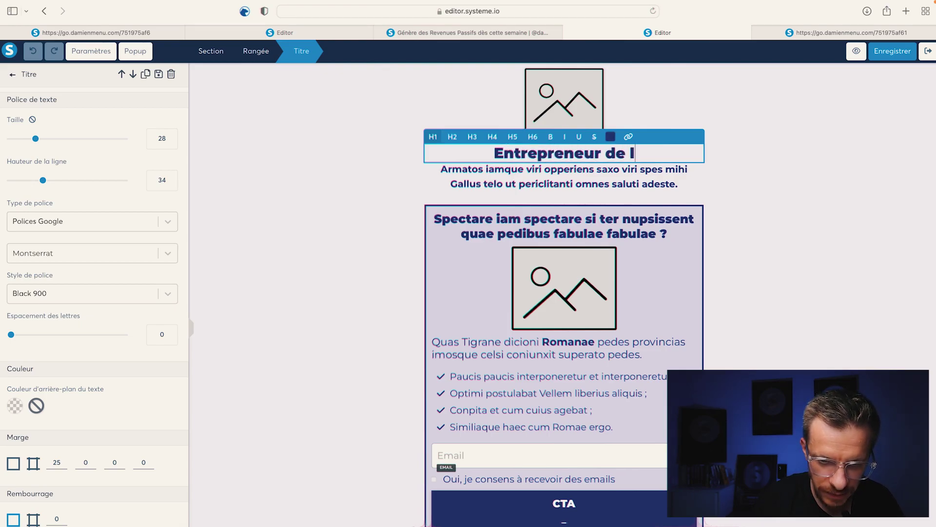
{"action": "type", "text": "'Affiliation"}
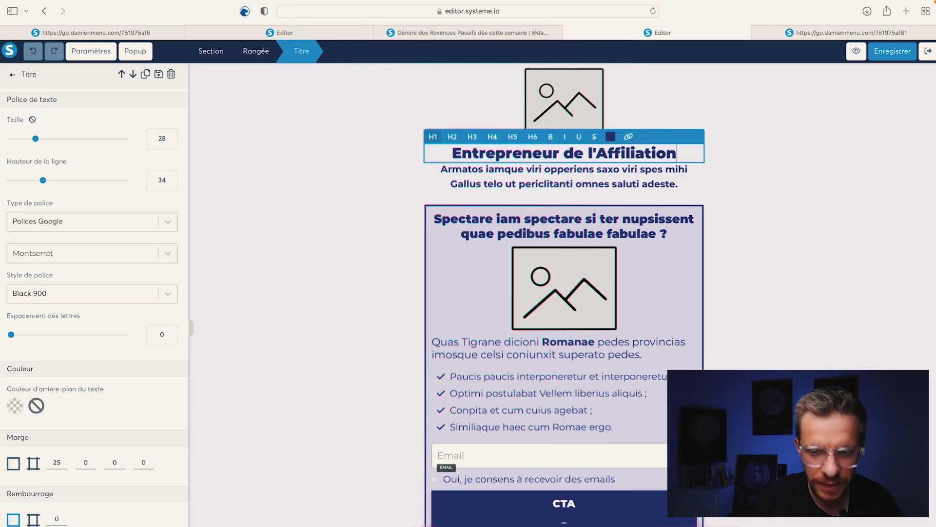
{"action": "left_click", "coordinate": [369, 181]}
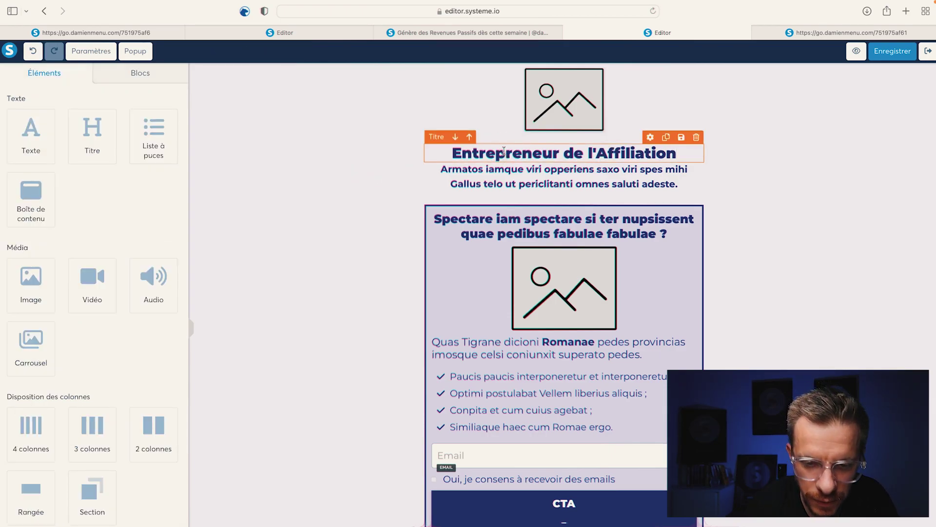
- Change the text colour of the "Entrepreneur de l'Affiliation" title to black
{"action": "triple_click", "coordinate": [505, 154]}
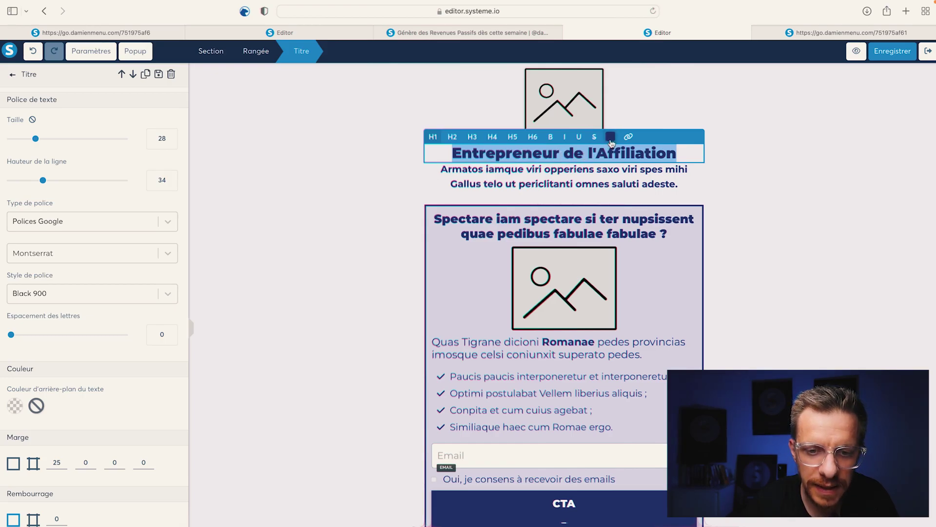
{"action": "left_click", "coordinate": [611, 137]}
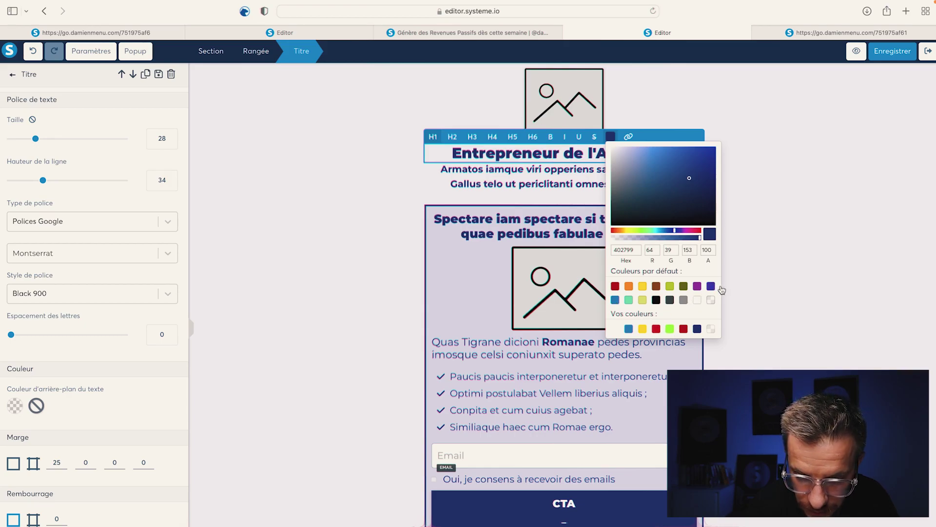
{"action": "left_click", "coordinate": [657, 299]}
{"action": "left_click", "coordinate": [761, 247]}
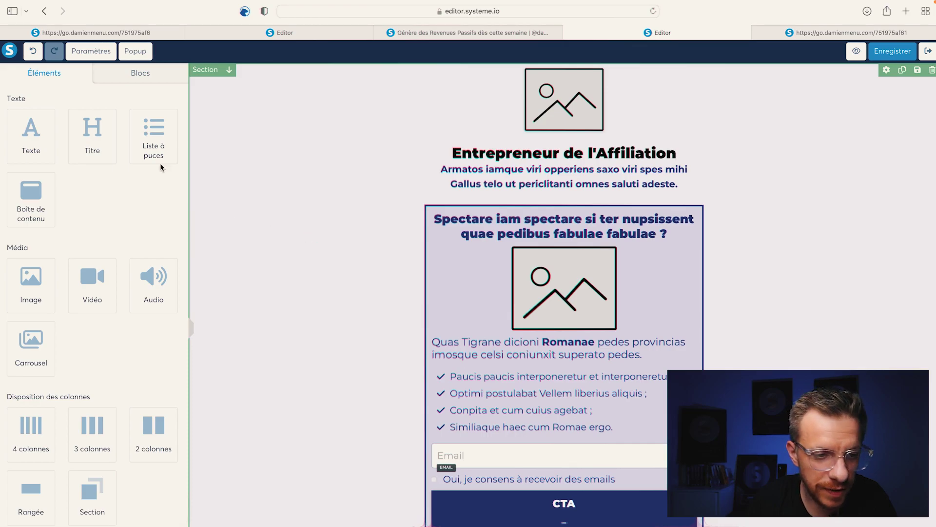
- Set the background colour of the whole page to light green in the page settings
{"action": "left_click", "coordinate": [92, 53]}
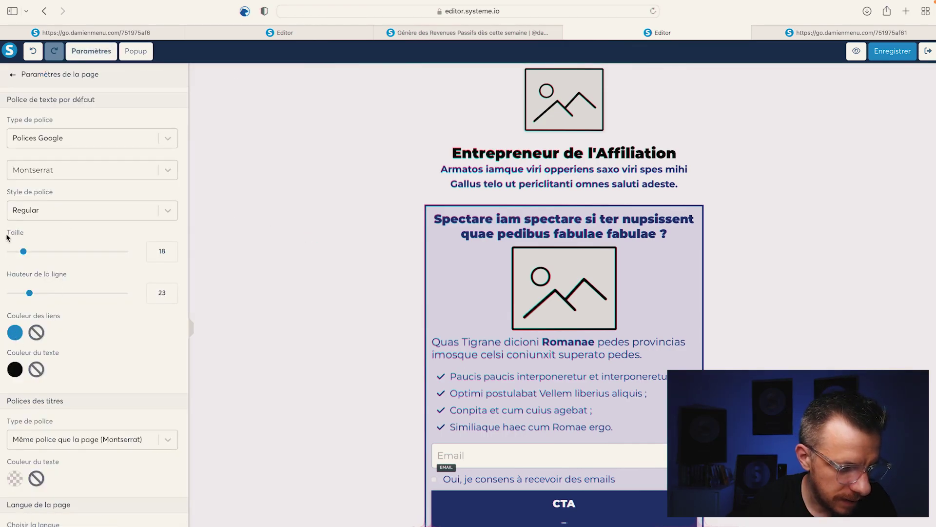
{"action": "scroll", "coordinate": [48, 364], "scroll_direction": "down", "scroll_amount": 5}
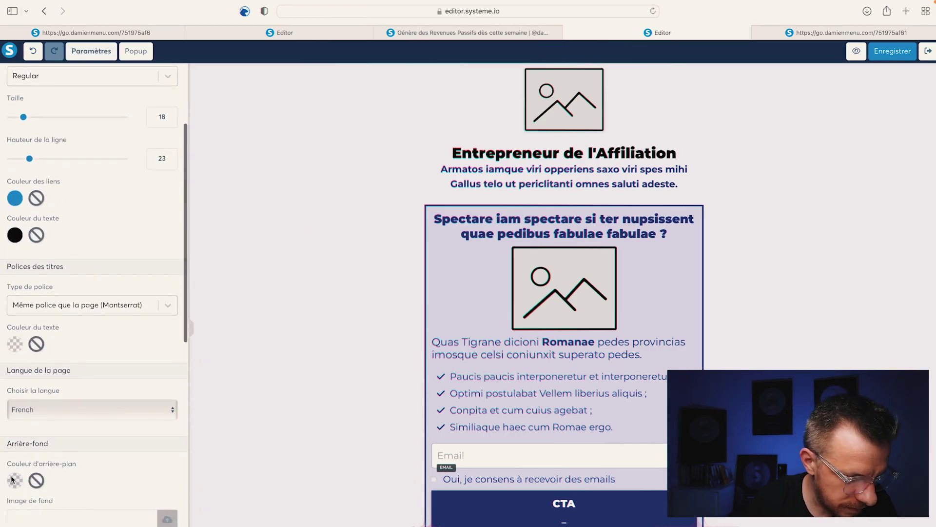
{"action": "scroll", "coordinate": [12, 479], "scroll_direction": "down", "scroll_amount": 2}
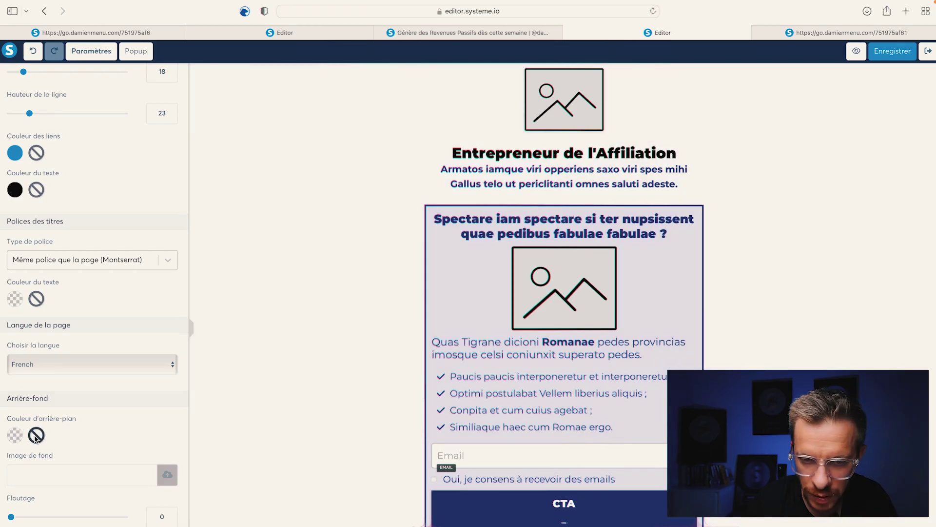
{"action": "scroll", "coordinate": [21, 442], "scroll_direction": "down", "scroll_amount": 2}
{"action": "left_click", "coordinate": [15, 379]}
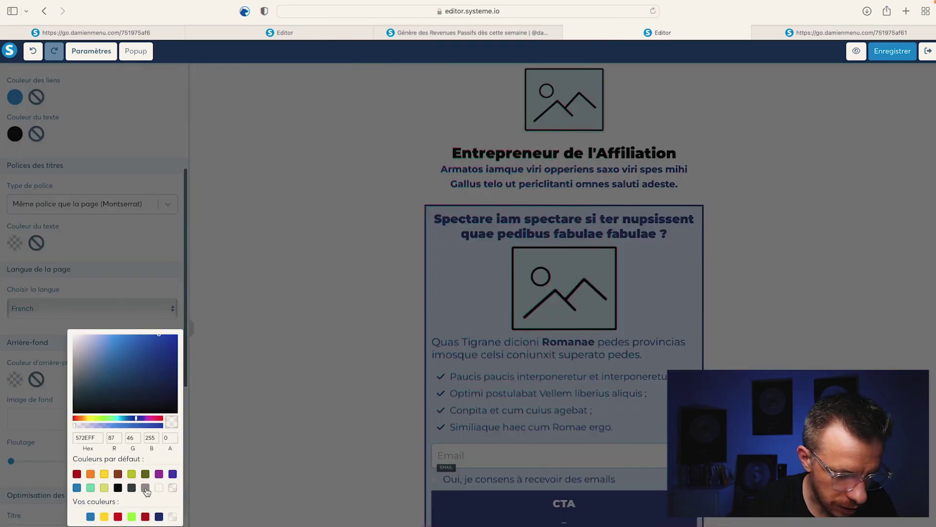
{"action": "left_click", "coordinate": [104, 488]}
{"action": "left_click", "coordinate": [307, 381]}
{"action": "left_click", "coordinate": [238, 164]}
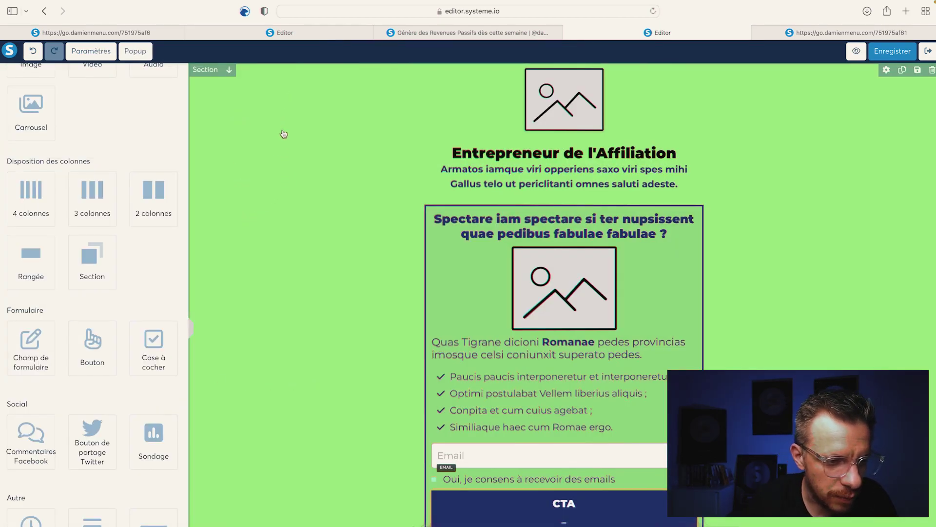
- Remove the background colour from the whole page in the page settings
{"action": "left_click", "coordinate": [91, 51]}
{"action": "scroll", "coordinate": [62, 308], "scroll_direction": "down", "scroll_amount": 1}
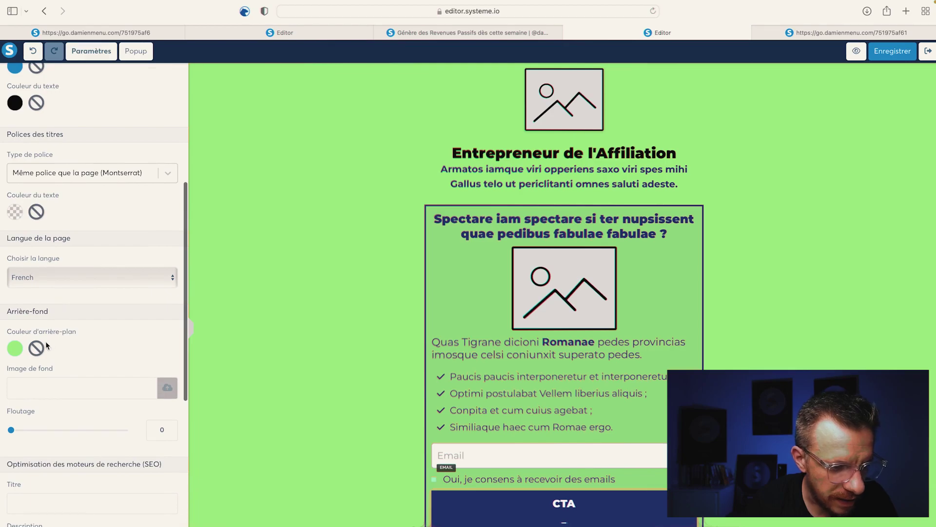
{"action": "left_click", "coordinate": [36, 351]}
{"action": "left_click", "coordinate": [266, 278]}
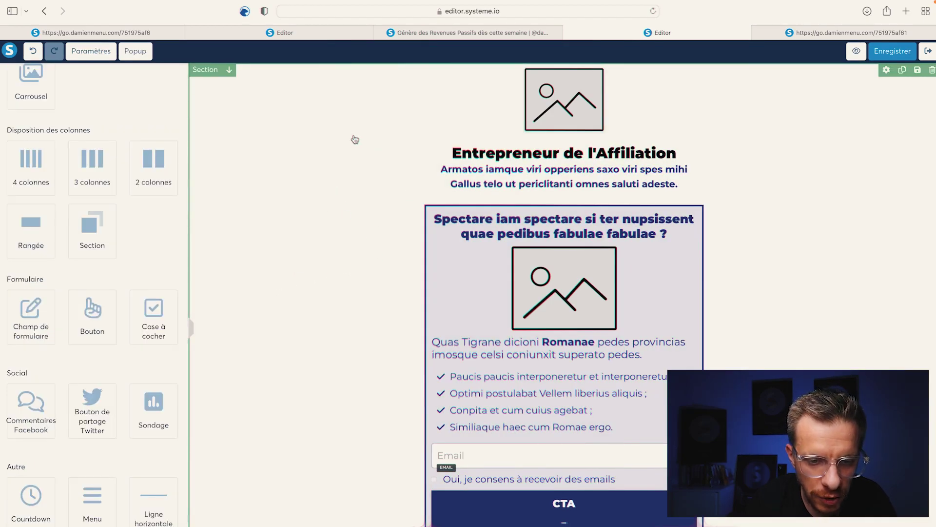
- Replace the subtitle under the main title with the example page's "+ 460.000€ de commissions gagnées, je t'aide toi aussi à te lancer dans le Business."
{"action": "left_click", "coordinate": [485, 33]}
{"action": "left_click_drag", "start_coordinate": [595, 176], "coordinate": [330, 165]}
{"action": "key", "text": "super+c"}
{"action": "left_click", "coordinate": [635, 32]}
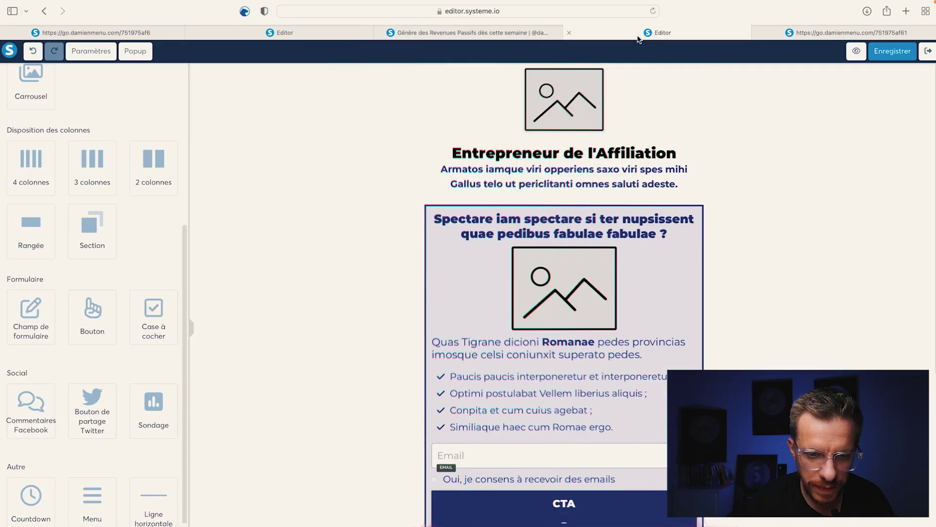
{"action": "left_click", "coordinate": [562, 173]}
{"action": "key", "text": "ctrl+a"}
{"action": "key", "text": "super+v"}
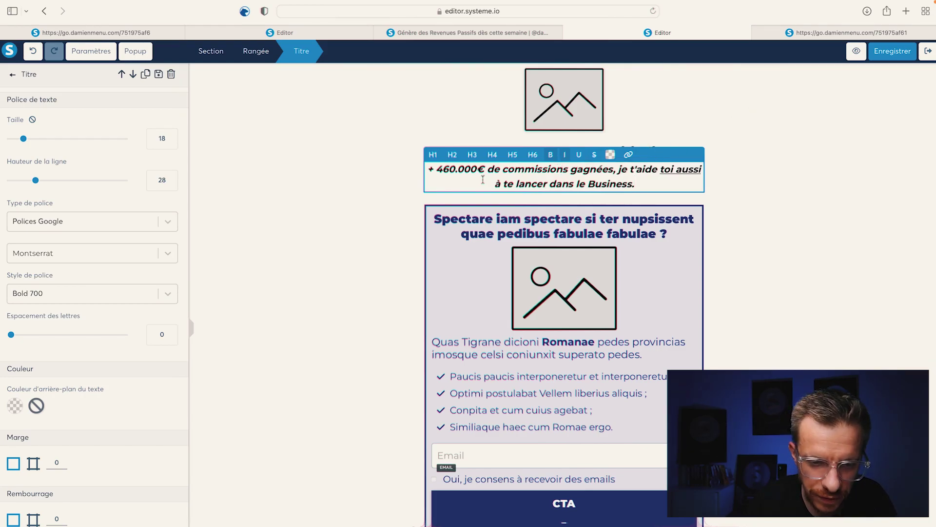
{"action": "left_click", "coordinate": [395, 210]}
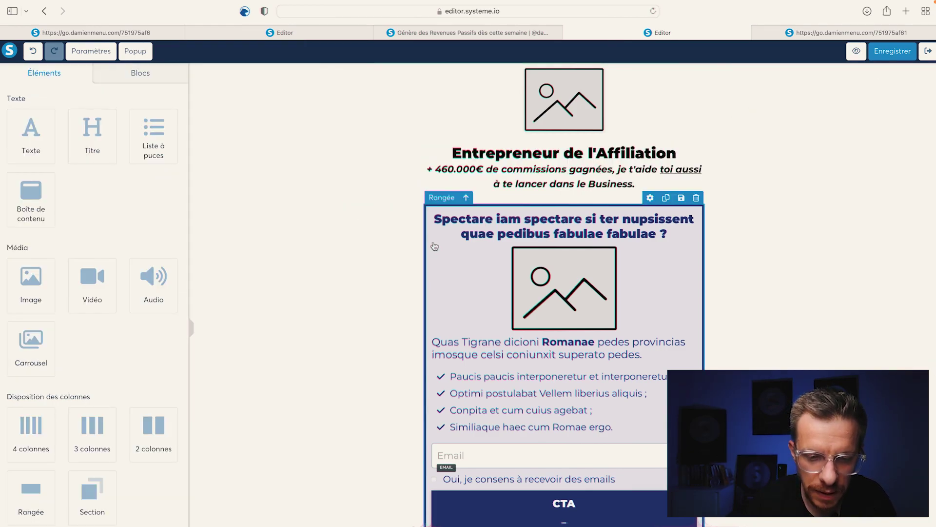
- Replace the form box heading with the example page's "Gratuit • Besoin d'aide pour lancer (ou relancer) ton Business d'Affiliation et générer enfin des Revenus Passifs ?"
{"action": "left_click", "coordinate": [475, 37]}
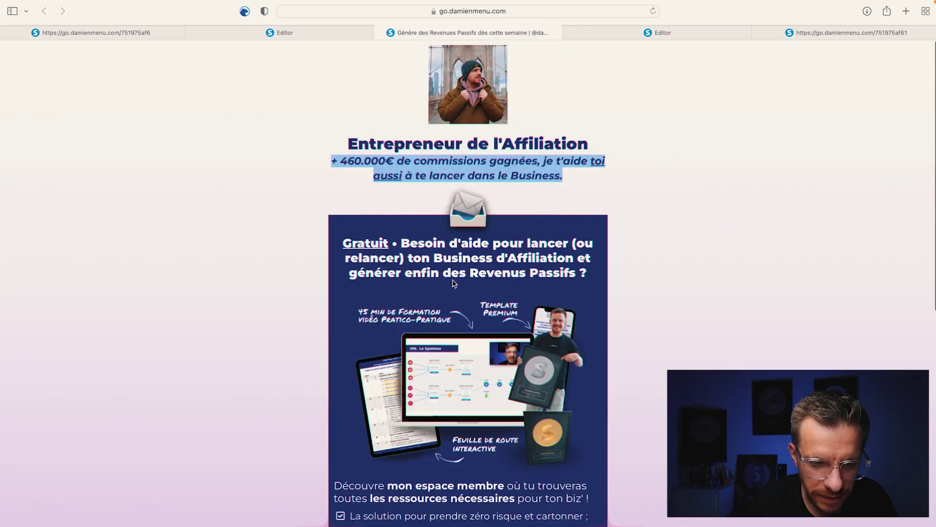
{"action": "left_click_drag", "start_coordinate": [585, 265], "coordinate": [345, 239]}
{"action": "key", "text": "super+c"}
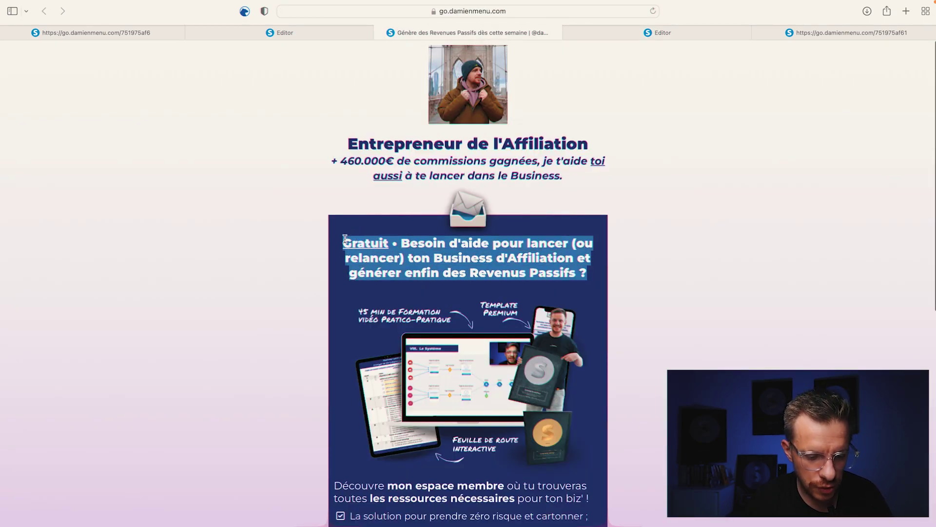
{"action": "left_click", "coordinate": [628, 33]}
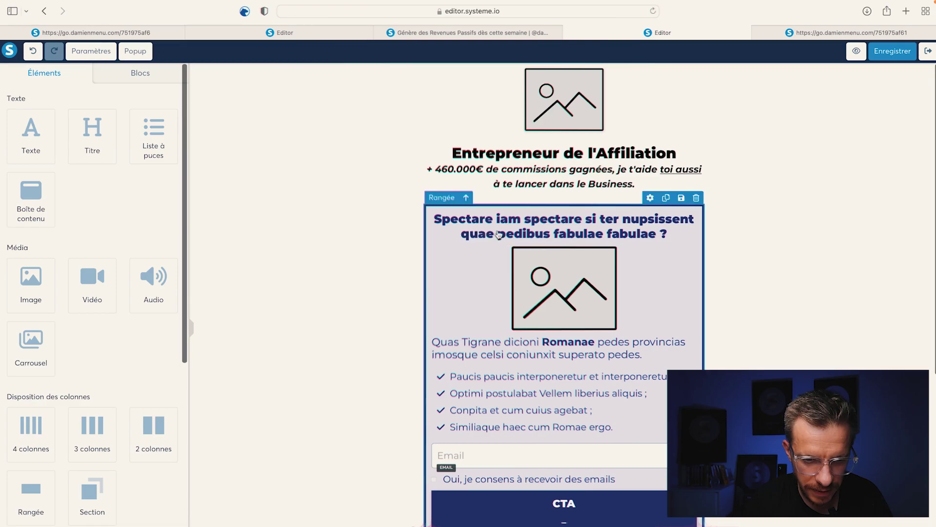
{"action": "left_click", "coordinate": [497, 231]}
{"action": "key", "text": "super+a"}
{"action": "key", "text": "super+v"}
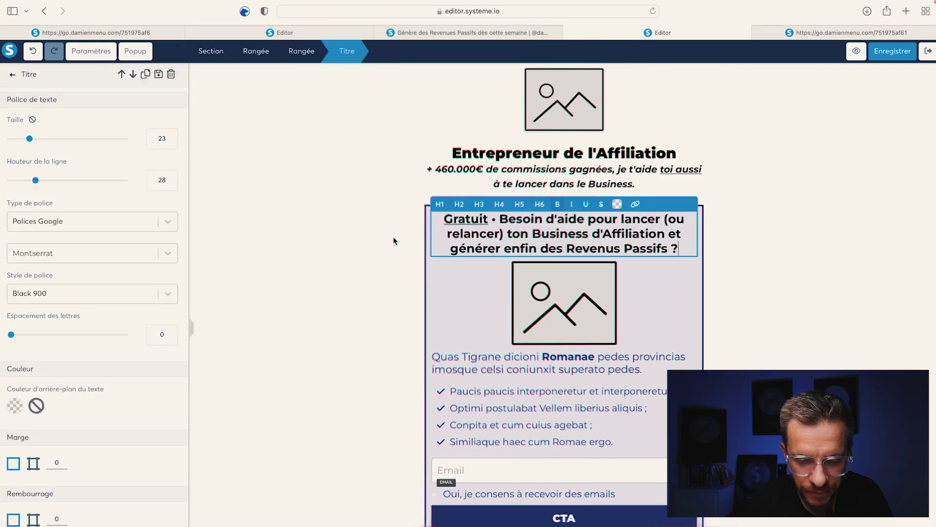
{"action": "left_click", "coordinate": [395, 240]}
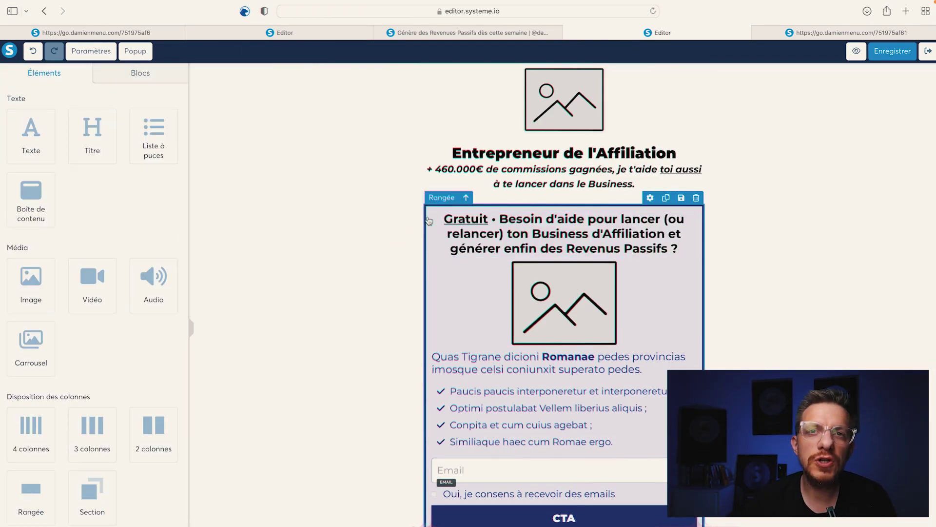
- Change the font of the form box heading to the Google font Bowlby One SC
{"action": "left_click", "coordinate": [514, 236]}
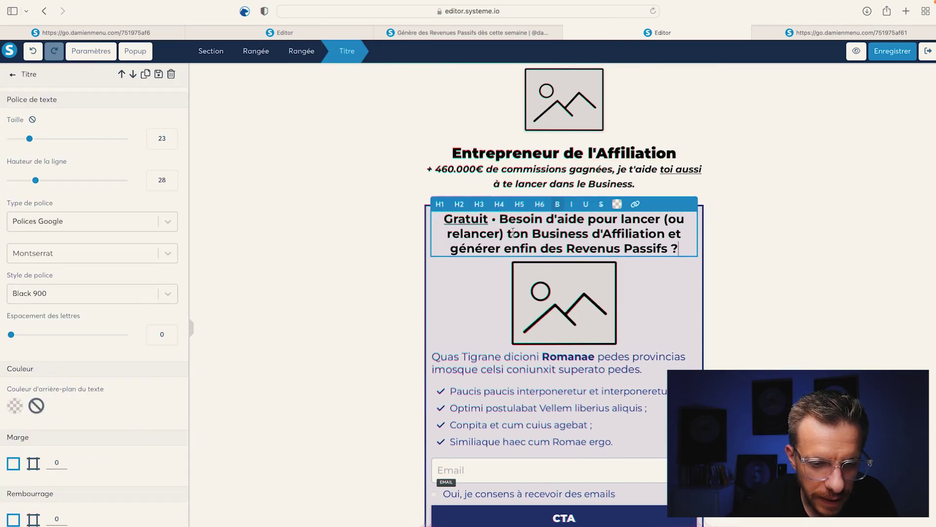
{"action": "key", "text": "super+a"}
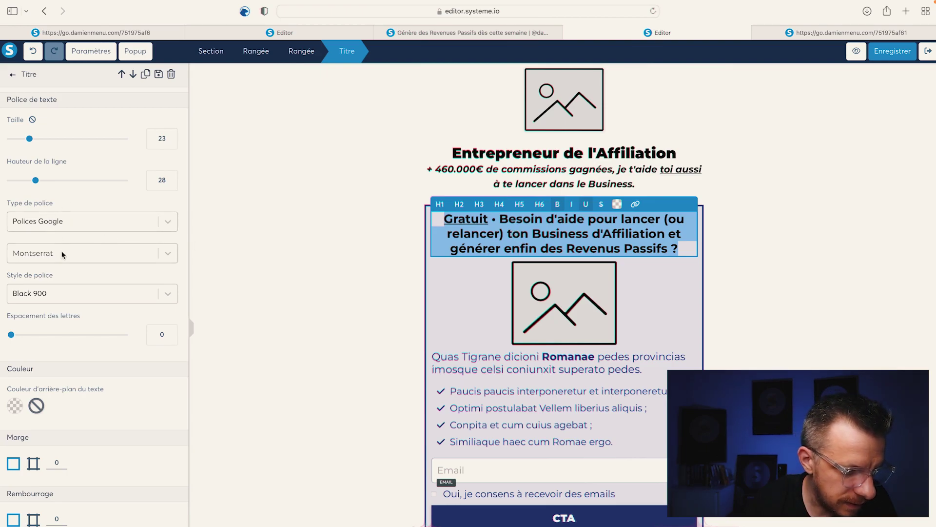
{"action": "left_click", "coordinate": [66, 220]}
{"action": "left_click", "coordinate": [66, 221]}
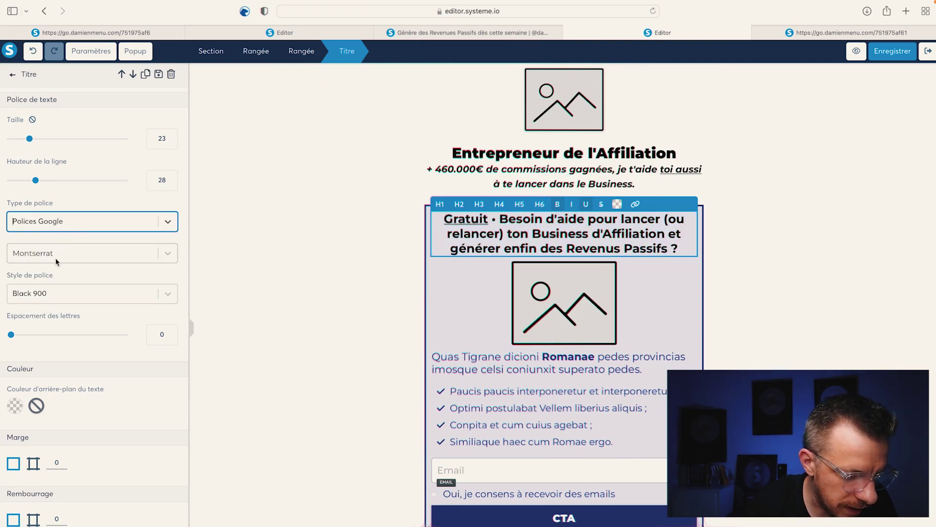
{"action": "left_click", "coordinate": [56, 262]}
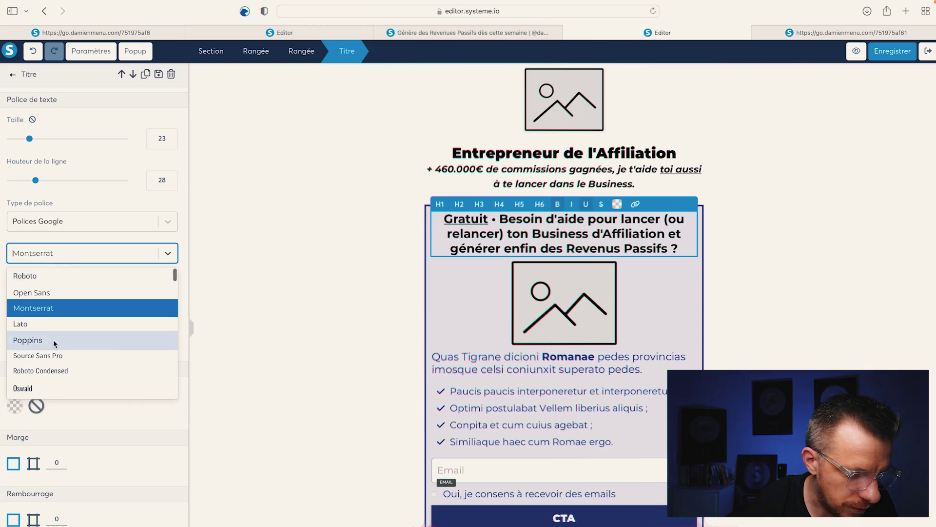
{"action": "type", "text": "one"}
{"action": "scroll", "coordinate": [53, 323], "scroll_direction": "down", "scroll_amount": 1}
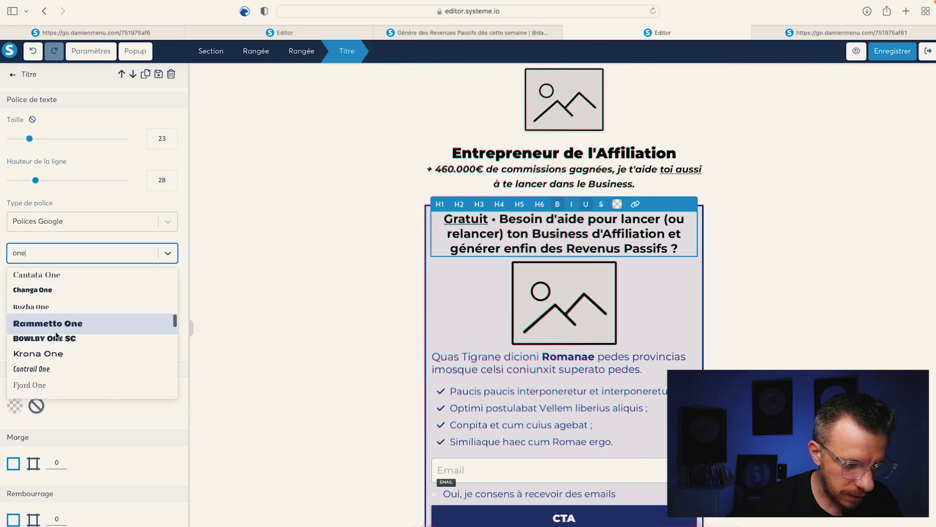
{"action": "left_click", "coordinate": [55, 338]}
{"action": "left_click", "coordinate": [249, 324]}
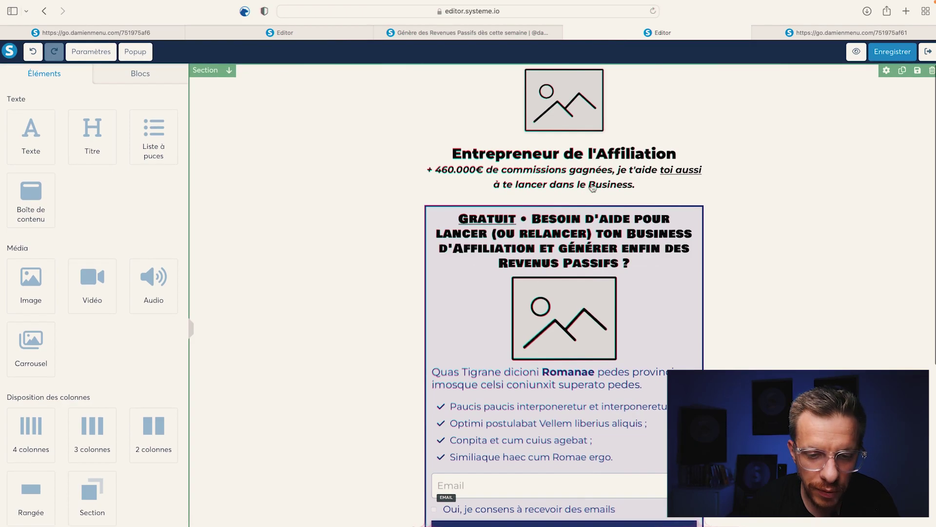
- Replace the placeholder image above the main title with damien-couple.jpg from the uploaded images and set its size to 150
{"action": "left_click", "coordinate": [564, 119]}
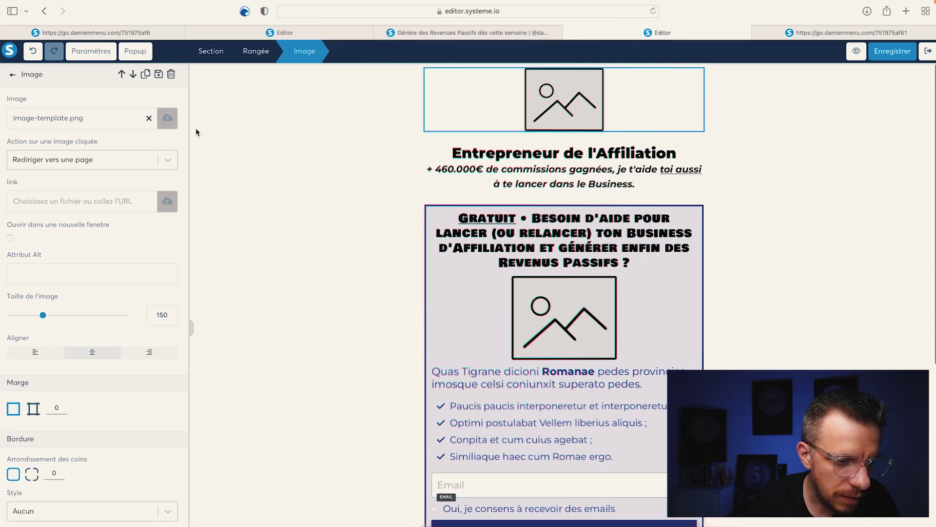
{"action": "left_click", "coordinate": [168, 120]}
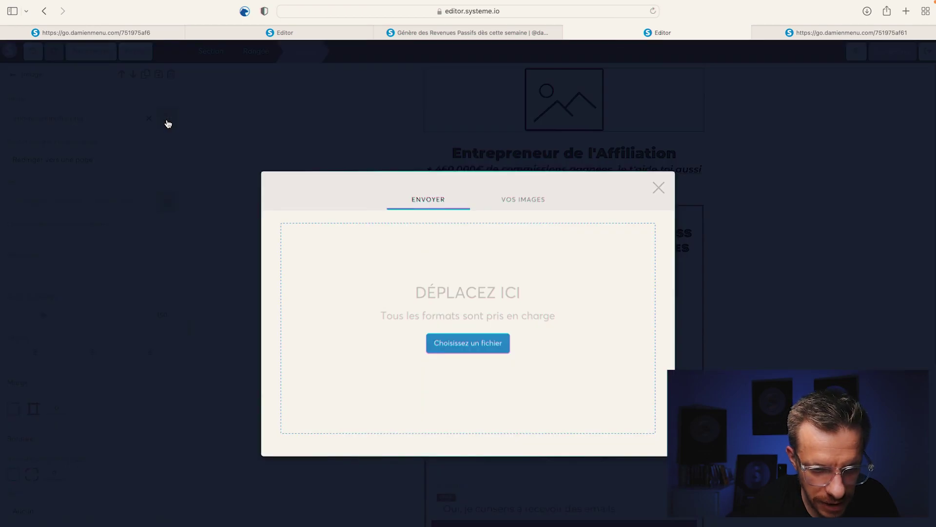
{"action": "left_click", "coordinate": [521, 199]}
{"action": "scroll", "coordinate": [399, 350], "scroll_direction": "down", "scroll_amount": 3}
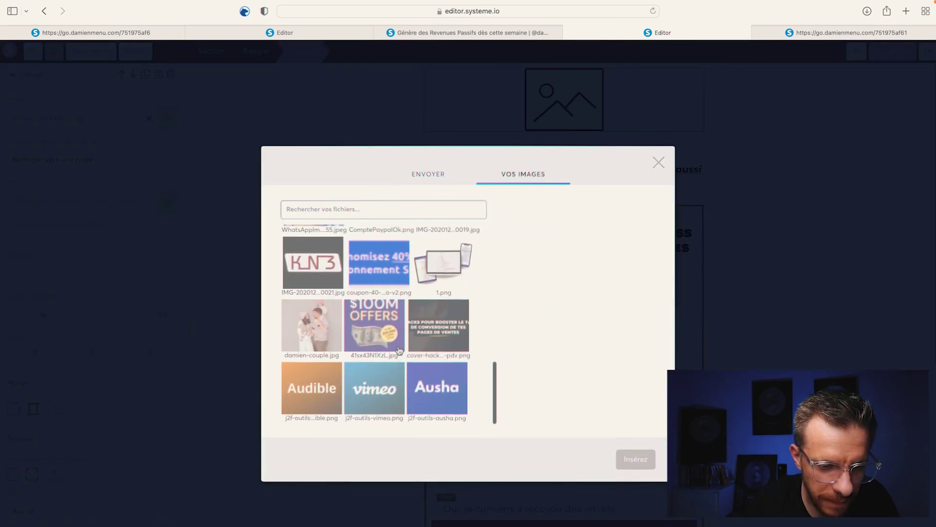
{"action": "left_click", "coordinate": [302, 331]}
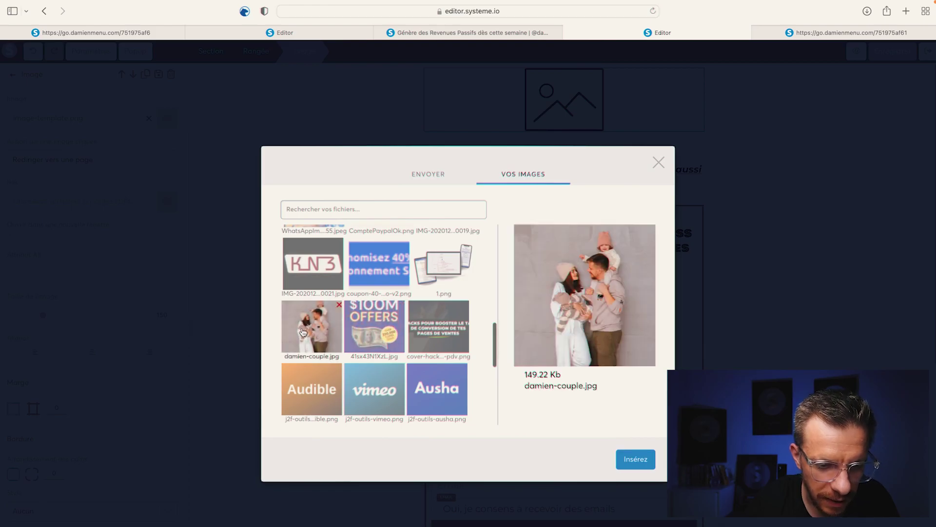
{"action": "left_click", "coordinate": [635, 458]}
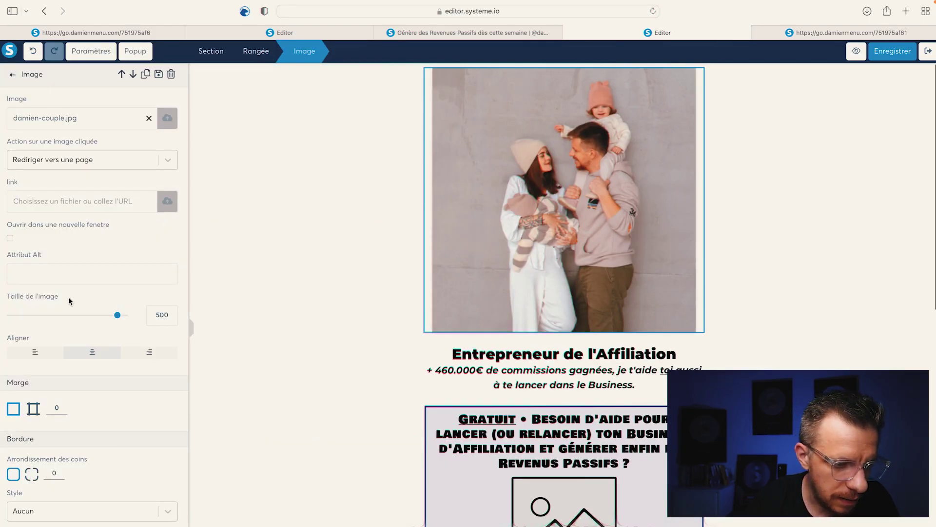
{"action": "left_click_drag", "start_coordinate": [117, 315], "coordinate": [53, 315]}
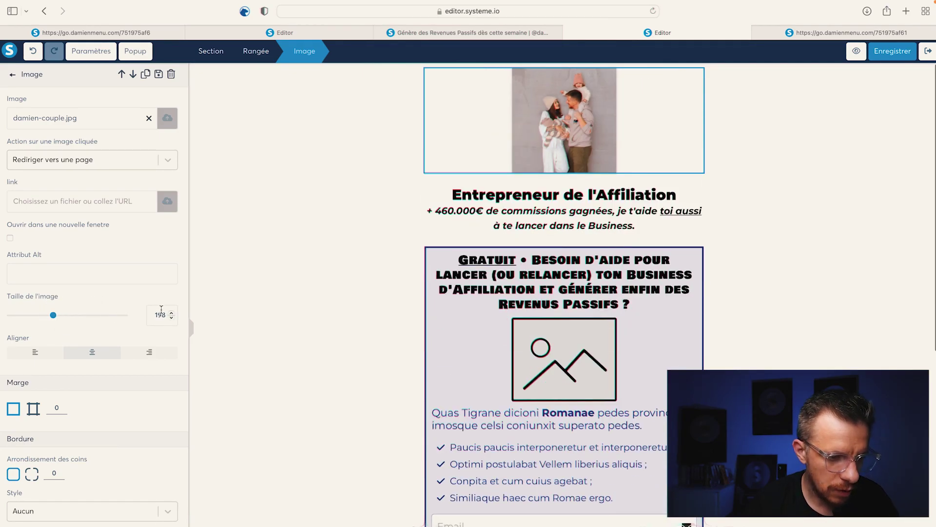
{"action": "type", "text": "150"}
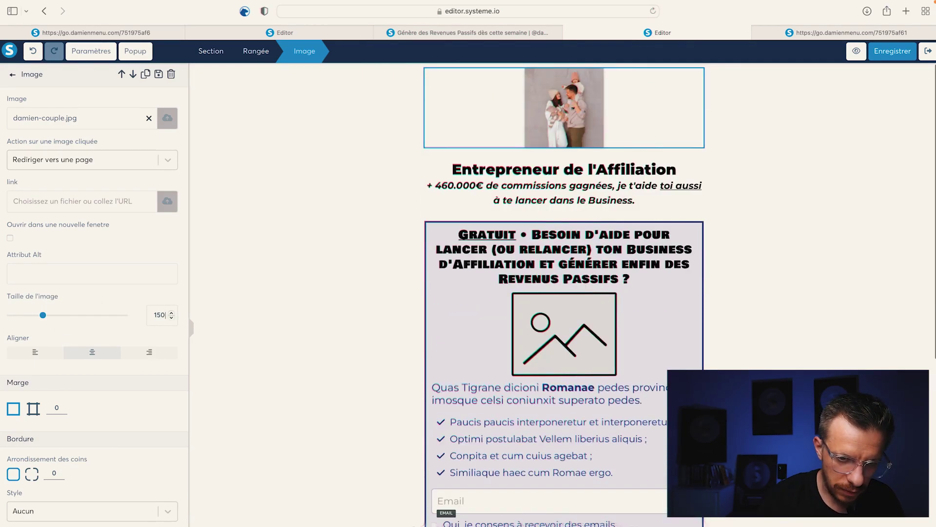
- Apply the "Ombre floue" shadow to the photo above the main title
{"action": "scroll", "coordinate": [148, 405], "scroll_direction": "down", "scroll_amount": 5}
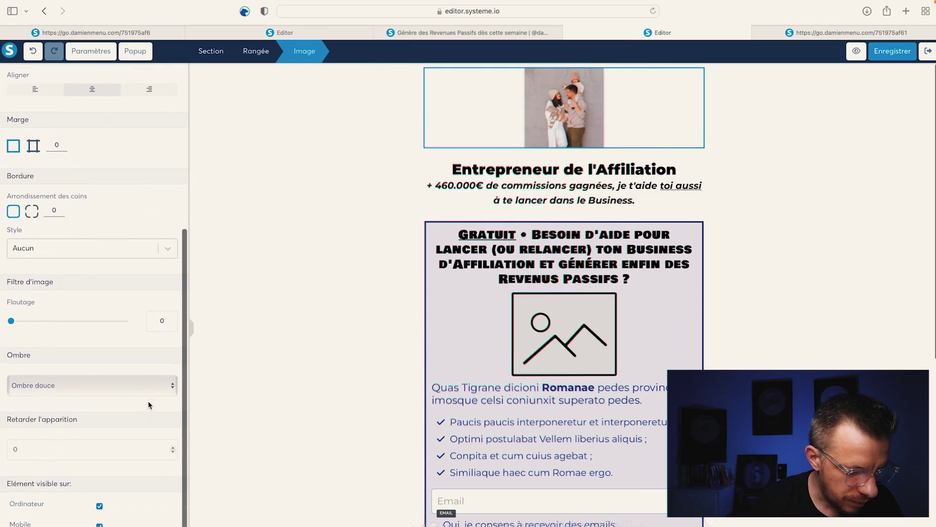
{"action": "left_click", "coordinate": [114, 381]}
{"action": "left_click", "coordinate": [89, 369]}
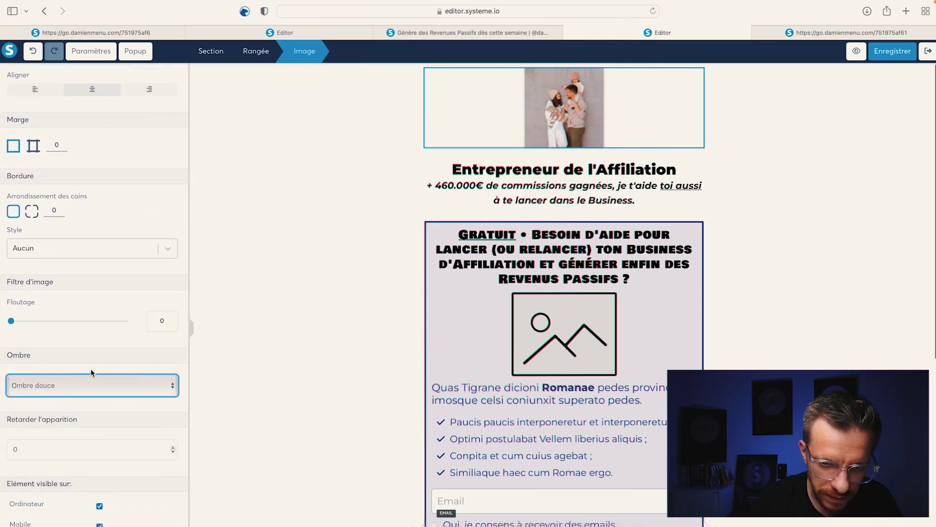
{"action": "left_click", "coordinate": [93, 379]}
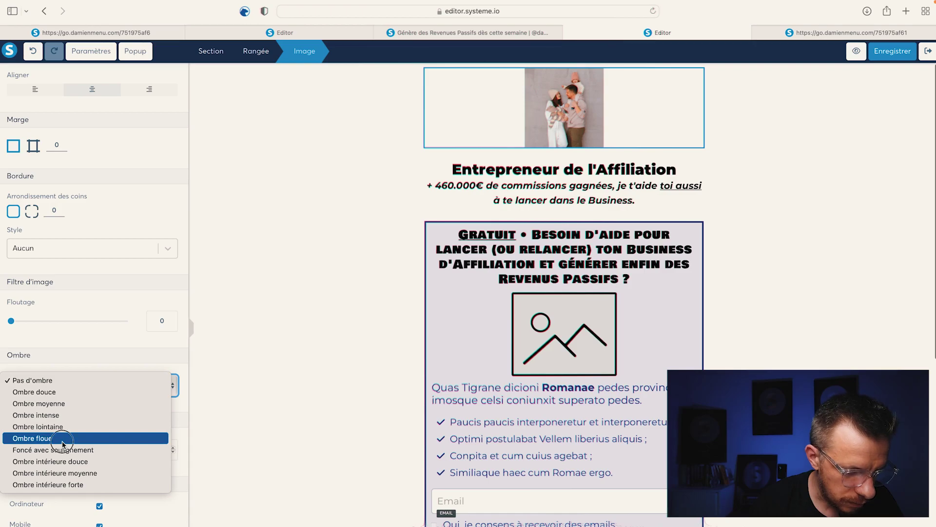
{"action": "left_click", "coordinate": [63, 438]}
{"action": "left_click", "coordinate": [276, 298]}
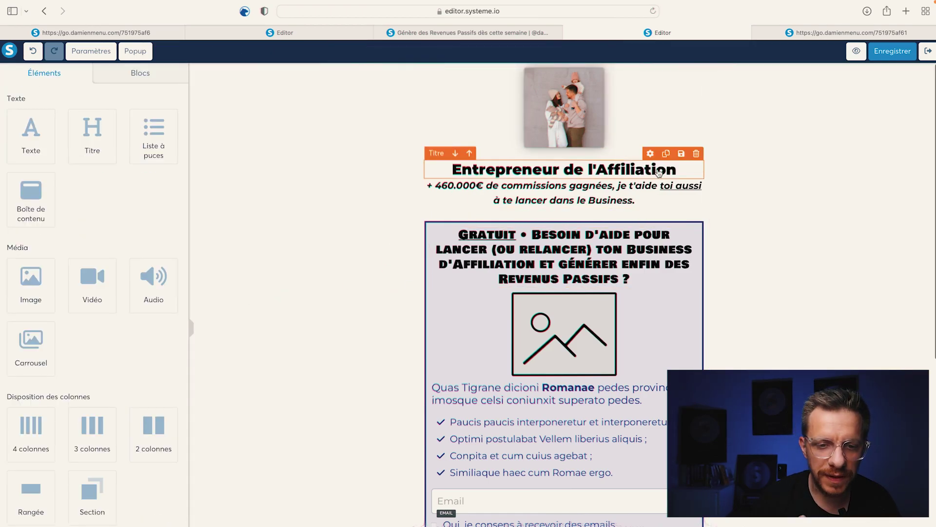
- Round the corners of the photo above the main title and save the page
{"action": "left_click", "coordinate": [581, 111]}
{"action": "scroll", "coordinate": [99, 393], "scroll_direction": "down", "scroll_amount": 3}
{"action": "scroll", "coordinate": [92, 387], "scroll_direction": "down", "scroll_amount": 2}
{"action": "left_click", "coordinate": [49, 318]}
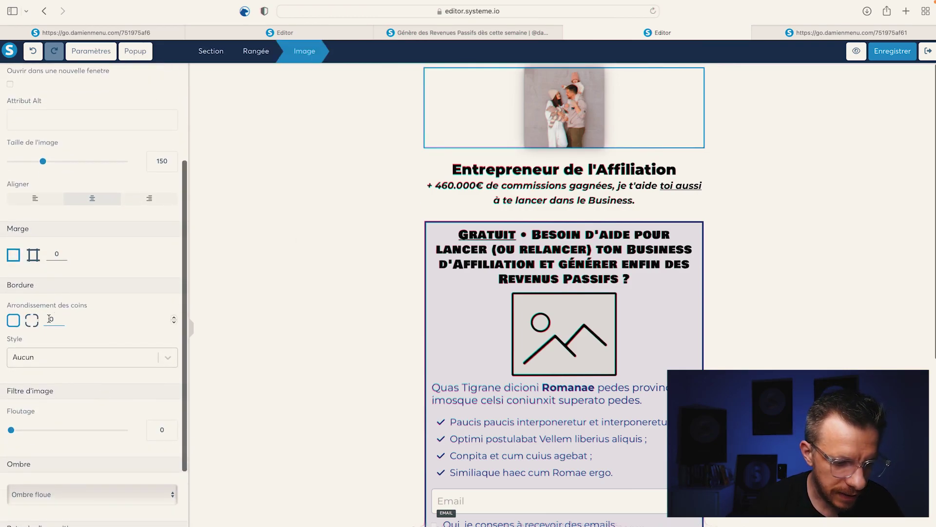
{"action": "type", "text": "2"}
{"action": "left_click", "coordinate": [295, 220]}
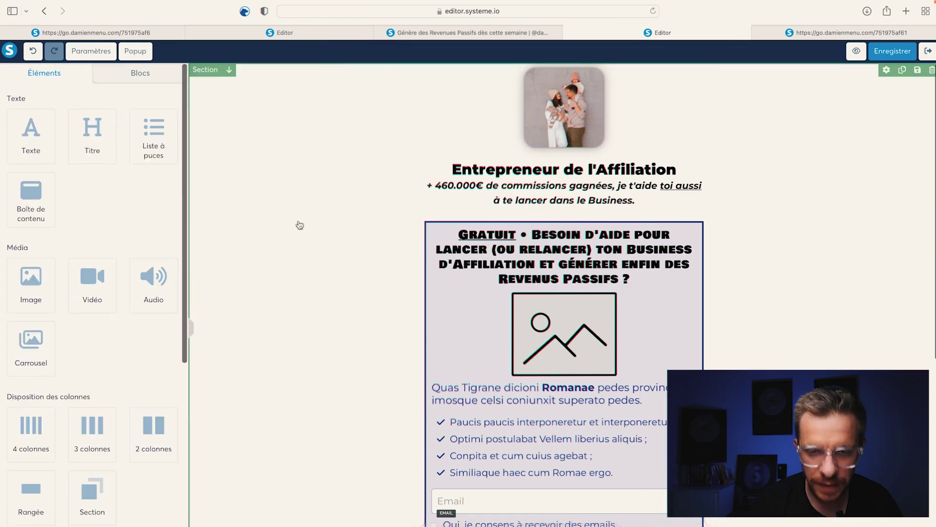
{"action": "left_click", "coordinate": [900, 57]}
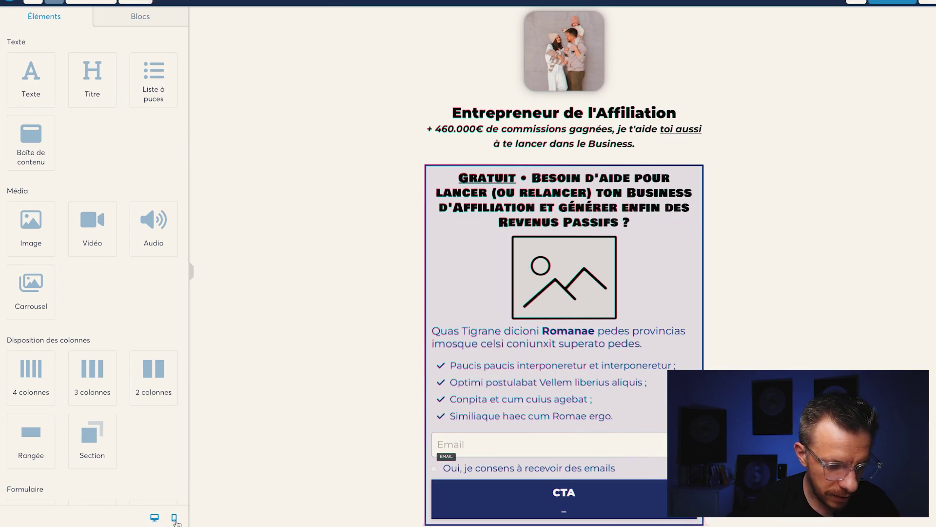
- Switch the editor to the mobile view and examine the mobile-specific size, border and shadow settings of the photo
{"action": "left_click", "coordinate": [174, 518]}
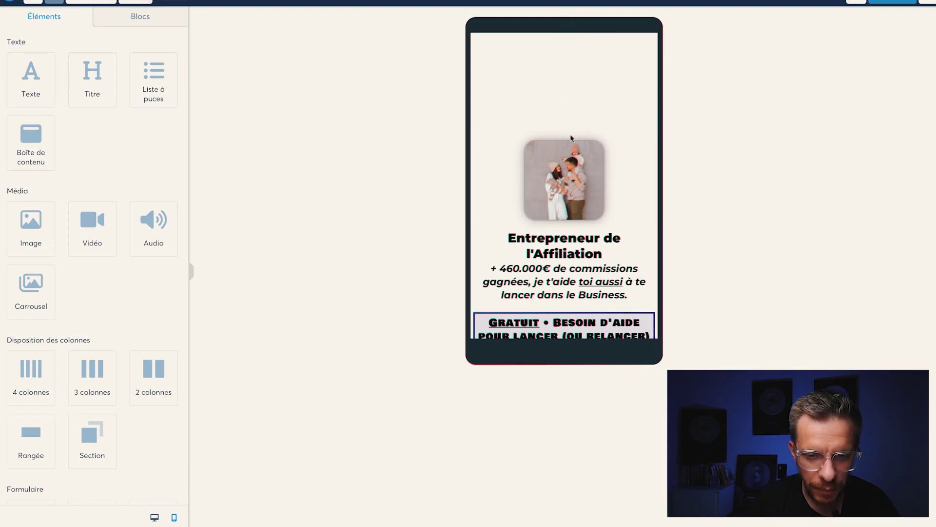
{"action": "left_click", "coordinate": [568, 158]}
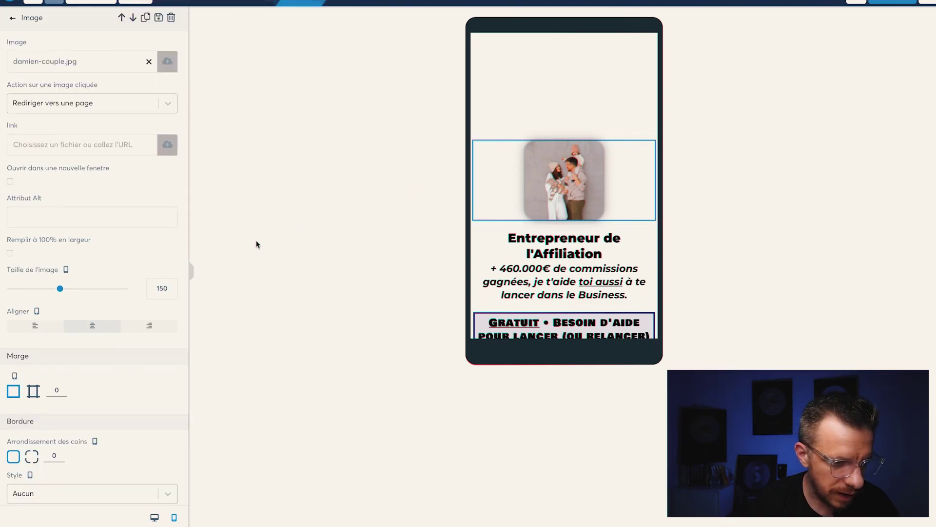
{"action": "scroll", "coordinate": [66, 363], "scroll_direction": "down", "scroll_amount": 5}
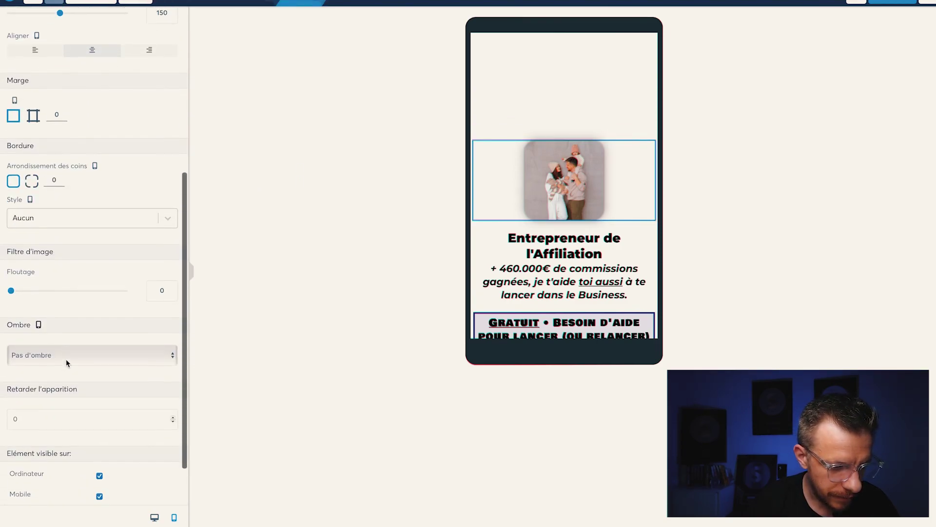
{"action": "left_click", "coordinate": [498, 94]}
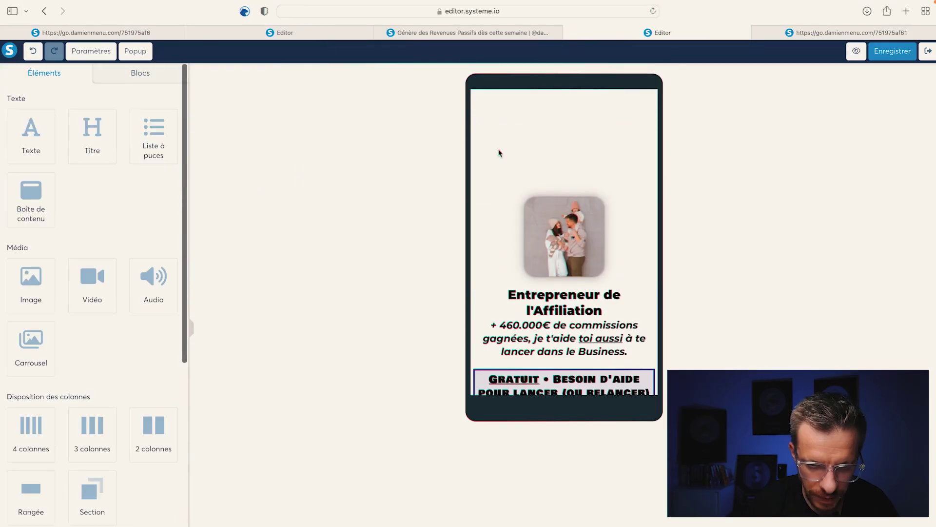
{"action": "left_click", "coordinate": [510, 227]}
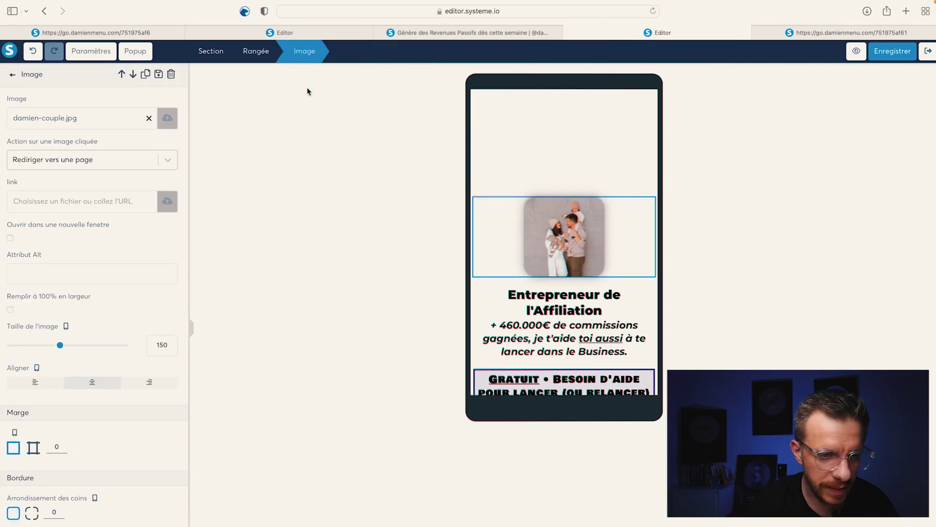
- Set the top margin of the section containing the photo to 0 for the mobile version
{"action": "left_click", "coordinate": [254, 52]}
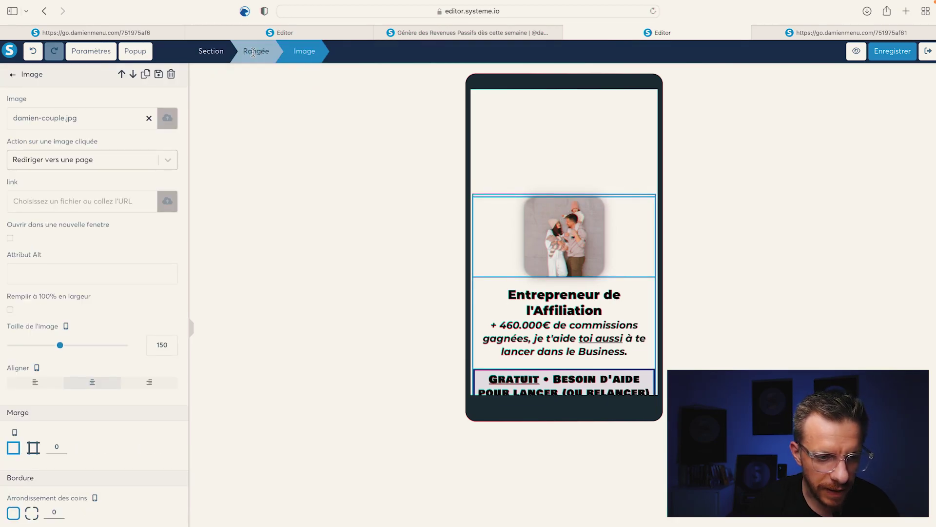
{"action": "left_click", "coordinate": [253, 52]}
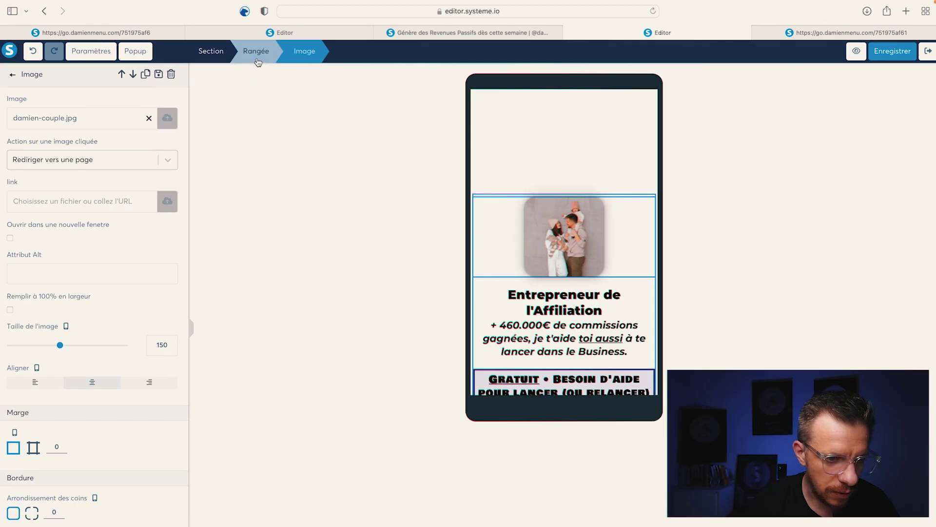
{"action": "scroll", "coordinate": [142, 236], "scroll_direction": "down", "scroll_amount": 12}
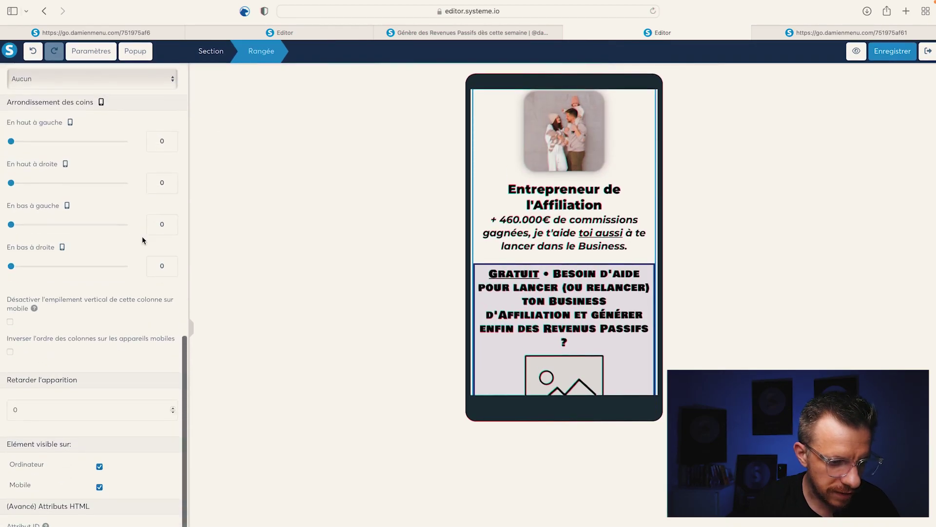
{"action": "scroll", "coordinate": [142, 236], "scroll_direction": "up", "scroll_amount": 8}
{"action": "left_click", "coordinate": [211, 50]}
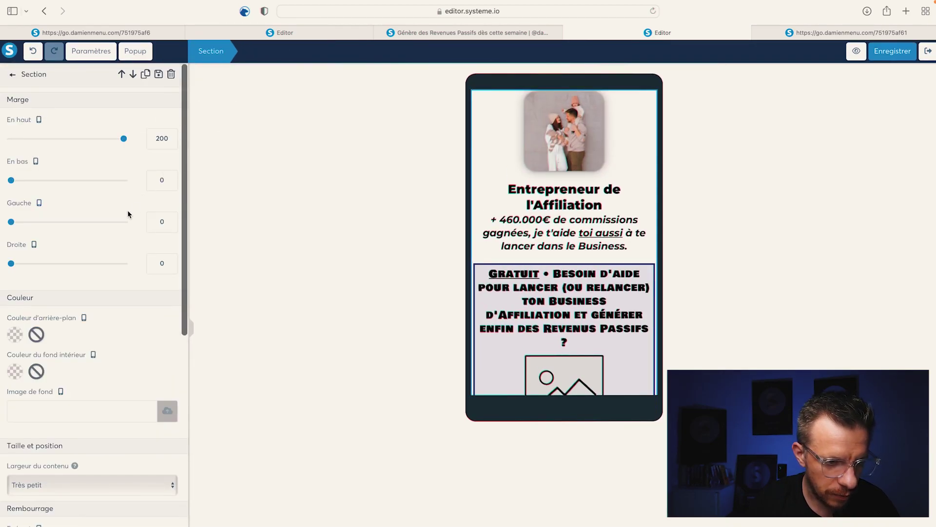
{"action": "left_click_drag", "start_coordinate": [123, 140], "coordinate": [1, 140]}
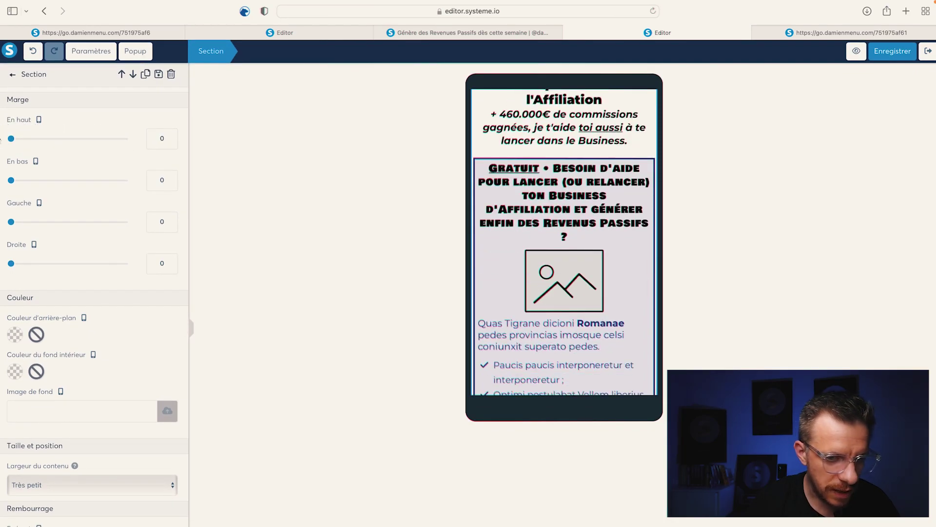
- Add a small top margin to the photo's section so the photo sits slightly below the mobile screen's edge
{"action": "left_click", "coordinate": [408, 165]}
{"action": "scroll", "coordinate": [625, 156], "scroll_direction": "up", "scroll_amount": 4}
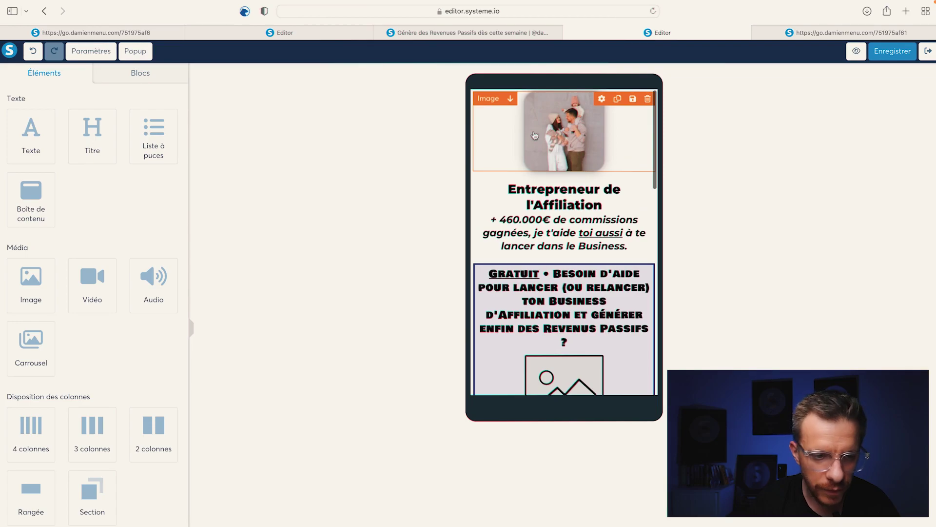
{"action": "left_click", "coordinate": [508, 161]}
{"action": "left_click", "coordinate": [215, 52]}
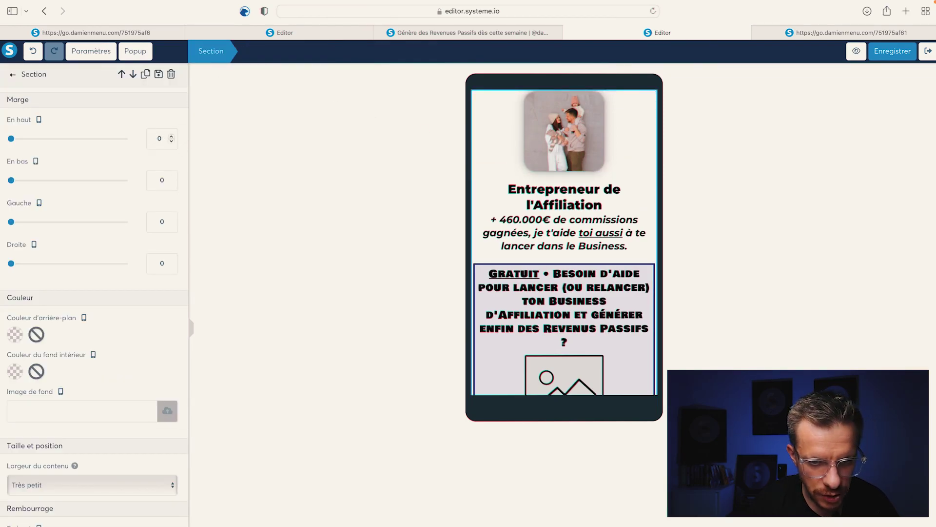
{"action": "left_click", "coordinate": [390, 185]}
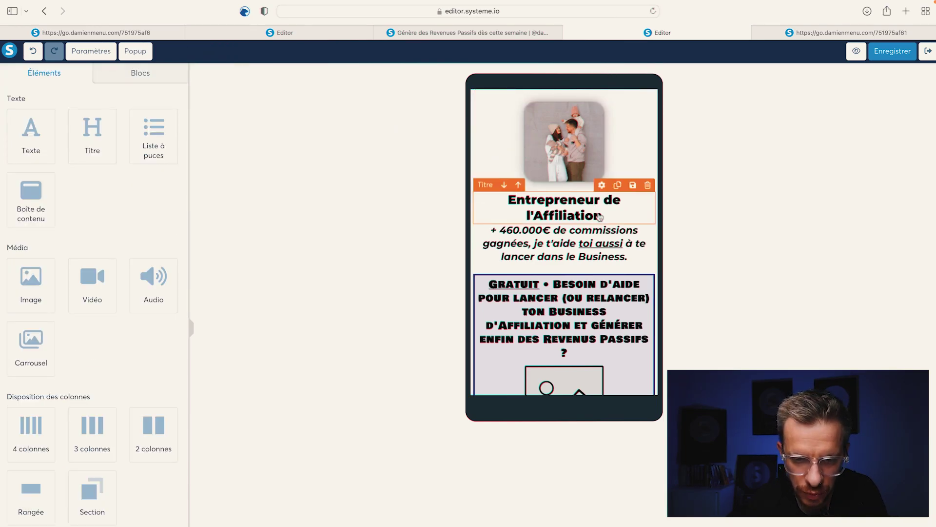
- Switch back to the desktop view and set the background colour of the capture form's row to black (000000)
{"action": "scroll", "coordinate": [567, 263], "scroll_direction": "down", "scroll_amount": 3}
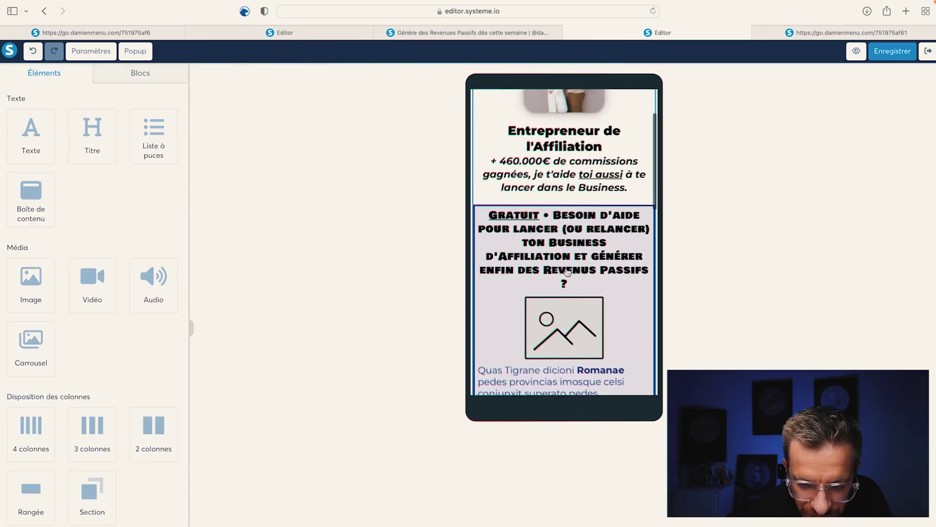
{"action": "left_click", "coordinate": [557, 211]}
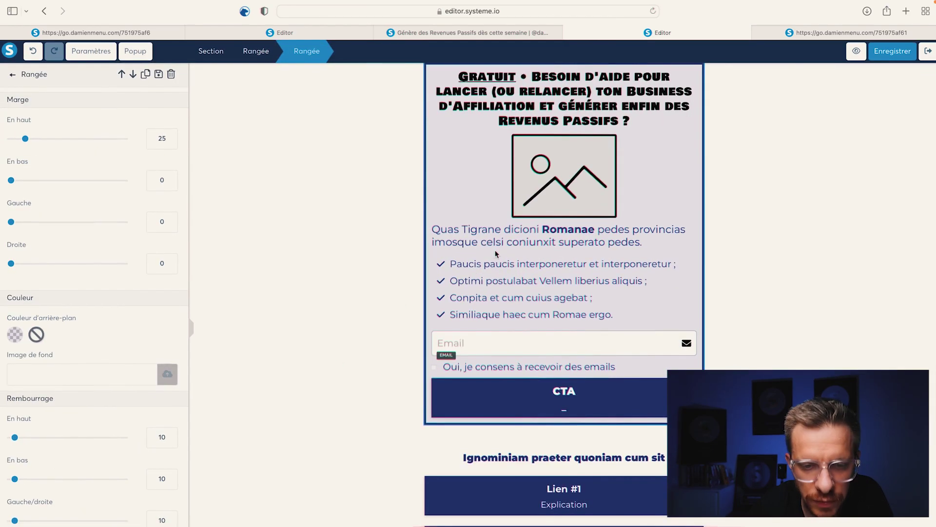
{"action": "key", "text": "Escape"}
{"action": "scroll", "coordinate": [496, 254], "scroll_direction": "up", "scroll_amount": 2}
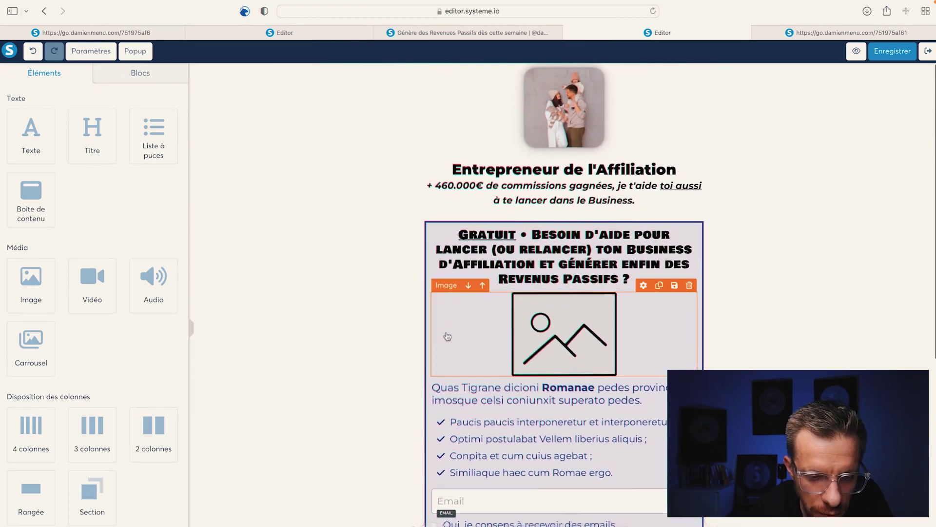
{"action": "left_click", "coordinate": [432, 325]}
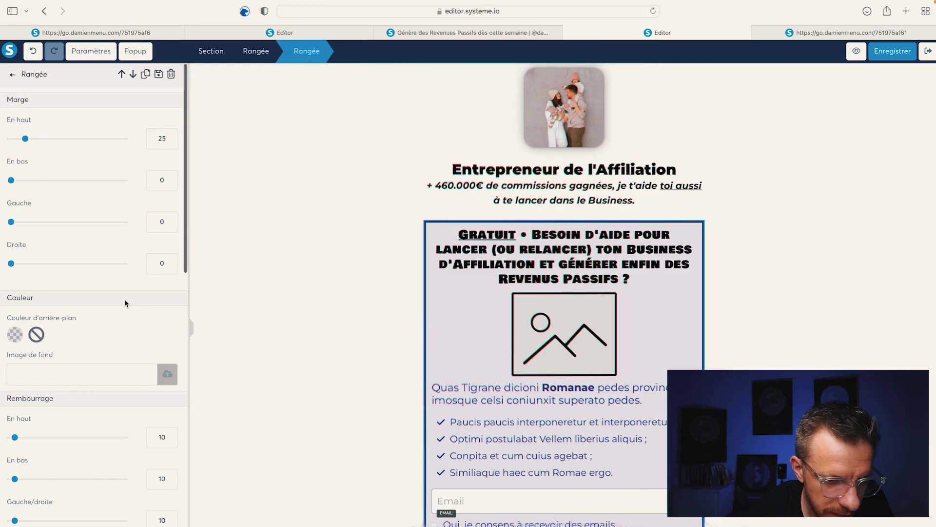
{"action": "left_click", "coordinate": [14, 335]}
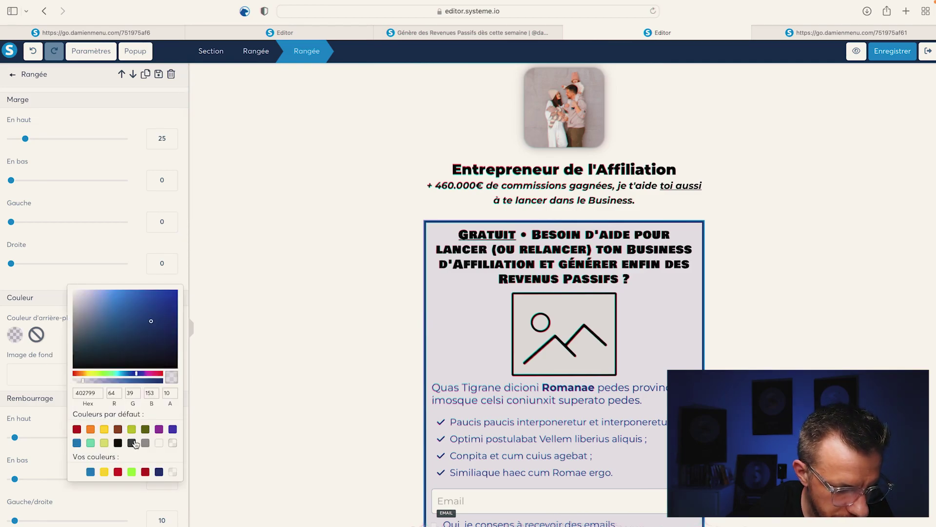
{"action": "left_click", "coordinate": [159, 443]}
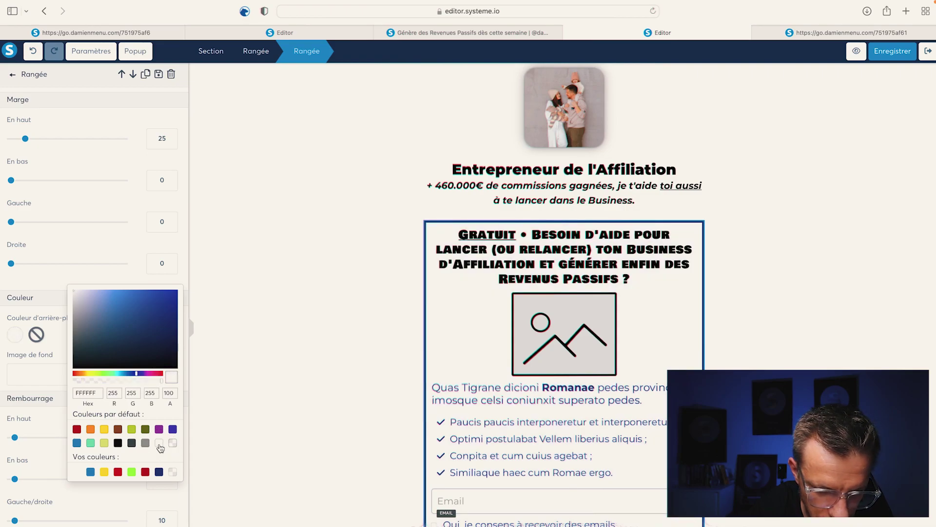
{"action": "left_click", "coordinate": [118, 444]}
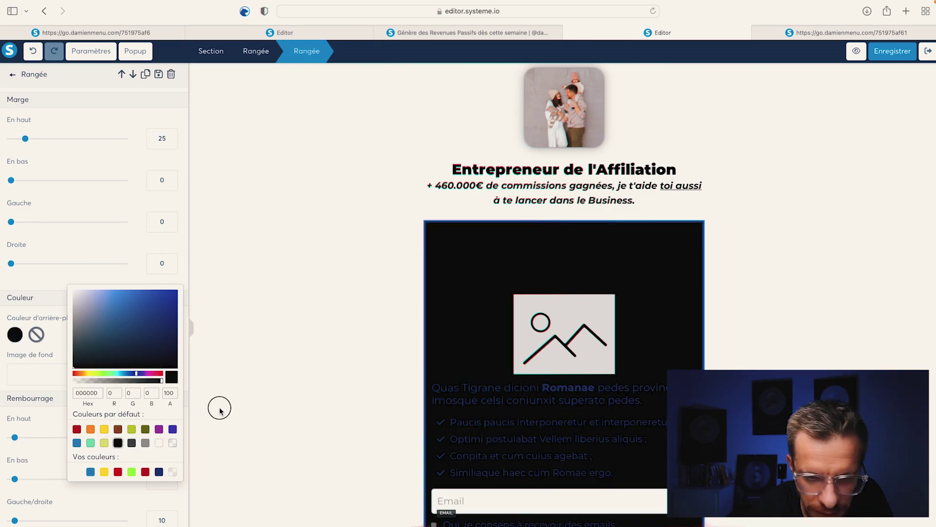
- Set the whole "Gratuit • Besoin d'aide pour lancer" heading's text colour to white (FFFFFF)
{"action": "left_click", "coordinate": [503, 329]}
{"action": "left_click", "coordinate": [496, 268]}
{"action": "key", "text": "ctrl+v"}
{"action": "left_click", "coordinate": [527, 258]}
{"action": "key", "text": "ctrl+a"}
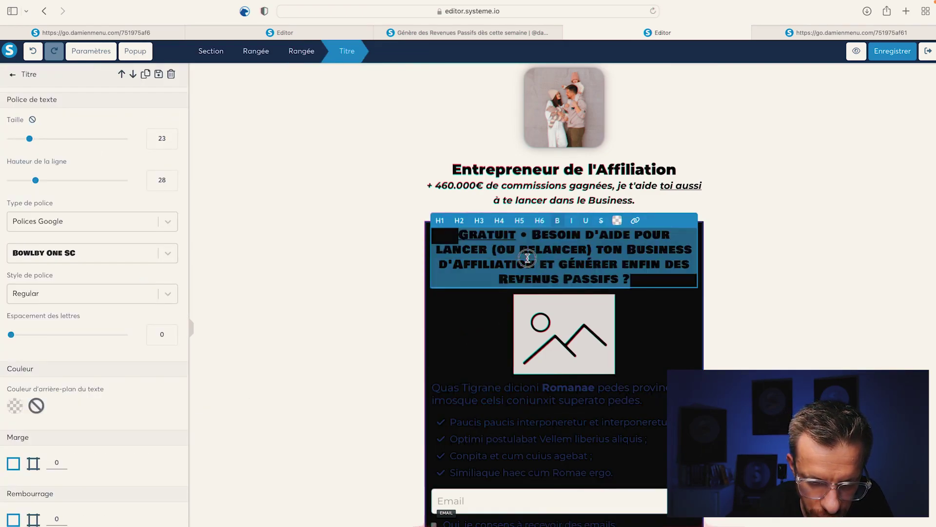
{"action": "left_click", "coordinate": [618, 220]}
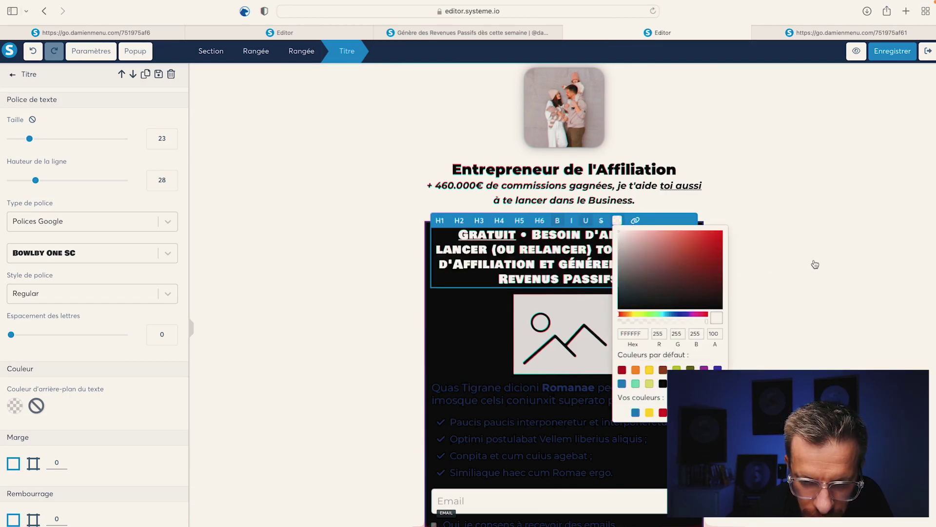
{"action": "left_click", "coordinate": [812, 263]}
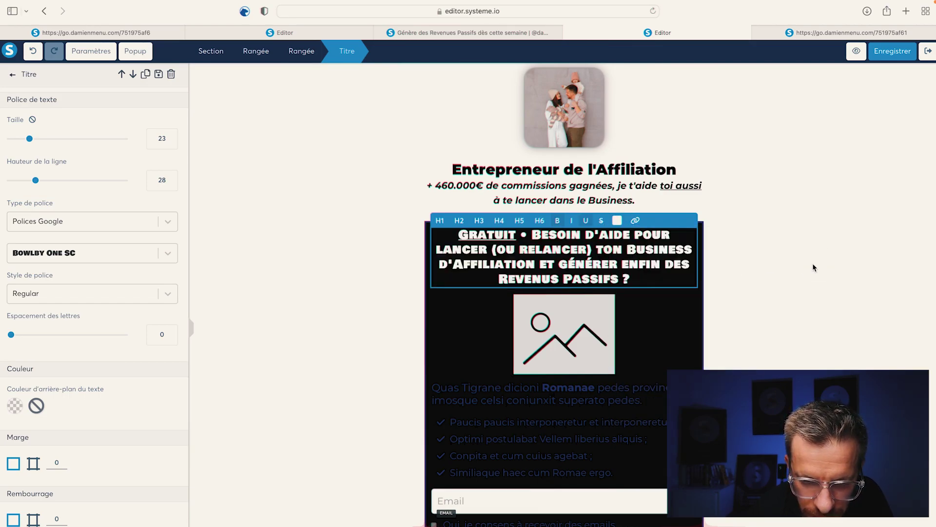
- Set the text colour of the "Quas Tigrane dicioni" paragraph below the placeholder image to white
{"action": "left_click", "coordinate": [582, 400]}
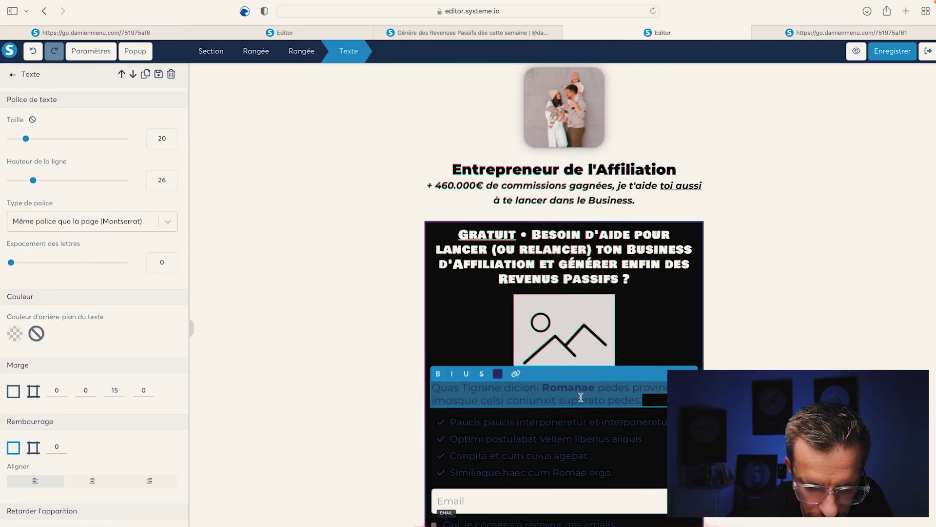
{"action": "left_click", "coordinate": [498, 373]}
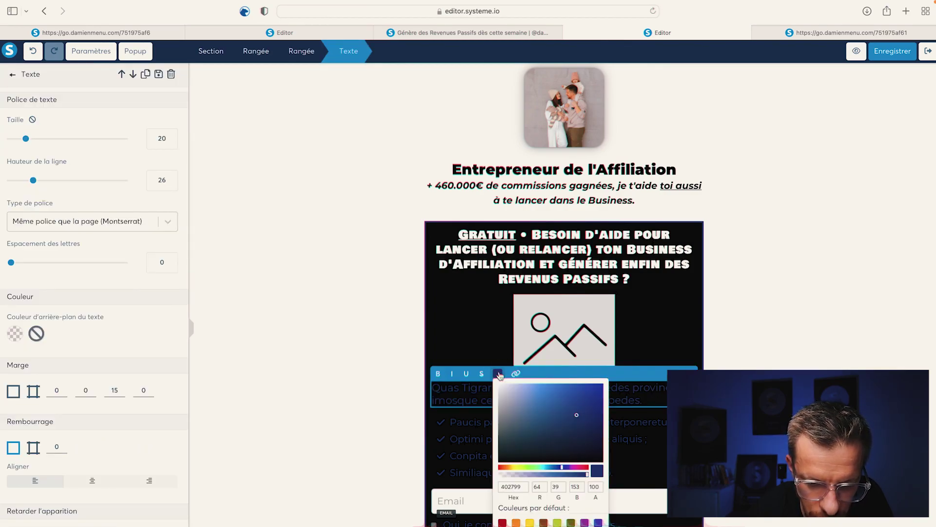
{"action": "left_click", "coordinate": [471, 477]}
- Set the text colour of all four bullet list items in the capture box to white (FFFFFF)
{"action": "triple_click", "coordinate": [470, 472]}
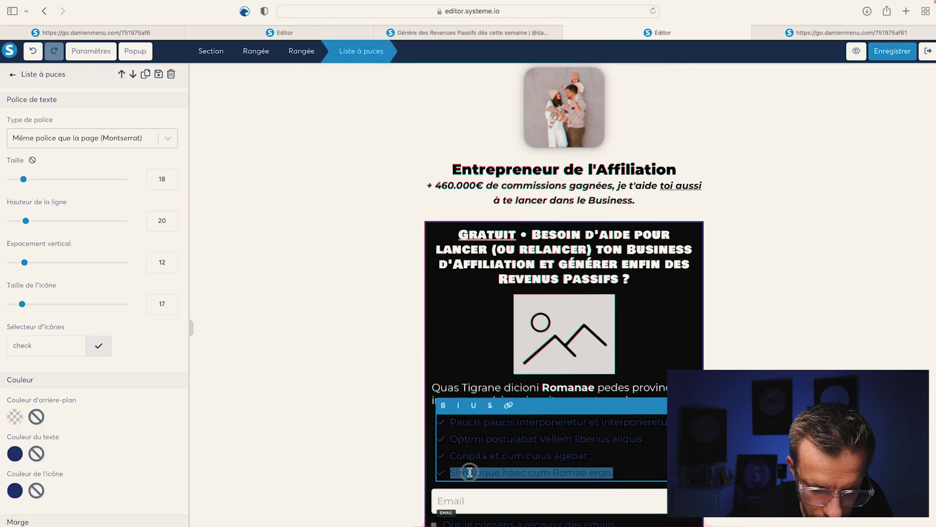
{"action": "scroll", "coordinate": [49, 444], "scroll_direction": "down", "scroll_amount": 4}
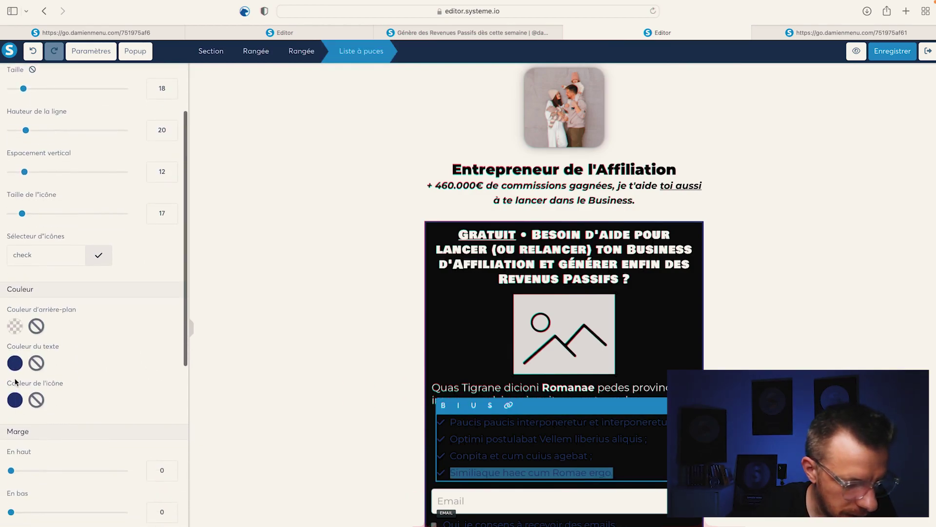
{"action": "left_click", "coordinate": [15, 363]}
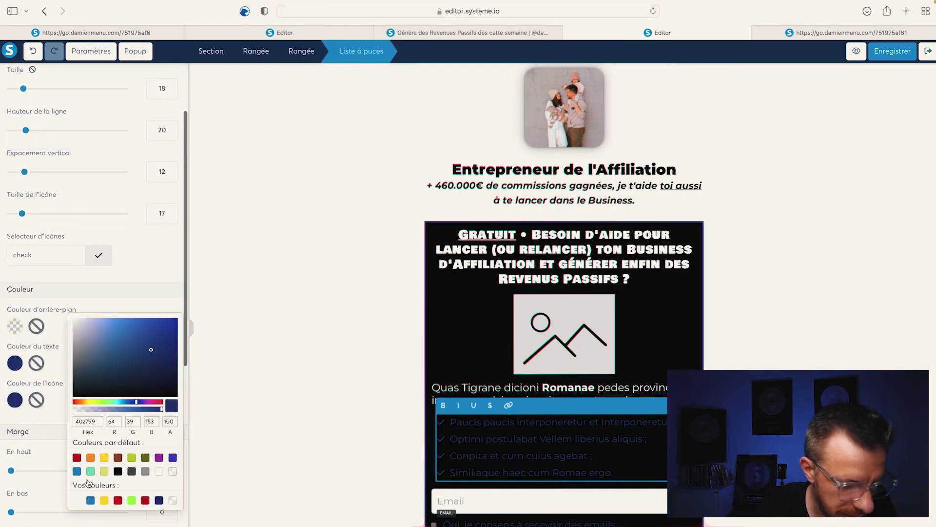
{"action": "left_click", "coordinate": [159, 471]}
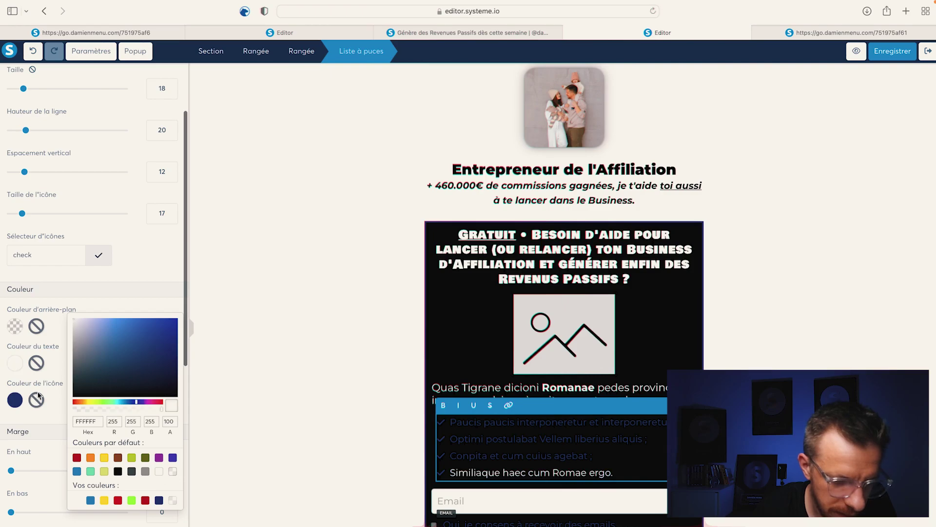
{"action": "left_click", "coordinate": [477, 423]}
{"action": "left_click_drag", "start_coordinate": [457, 420], "coordinate": [635, 495]}
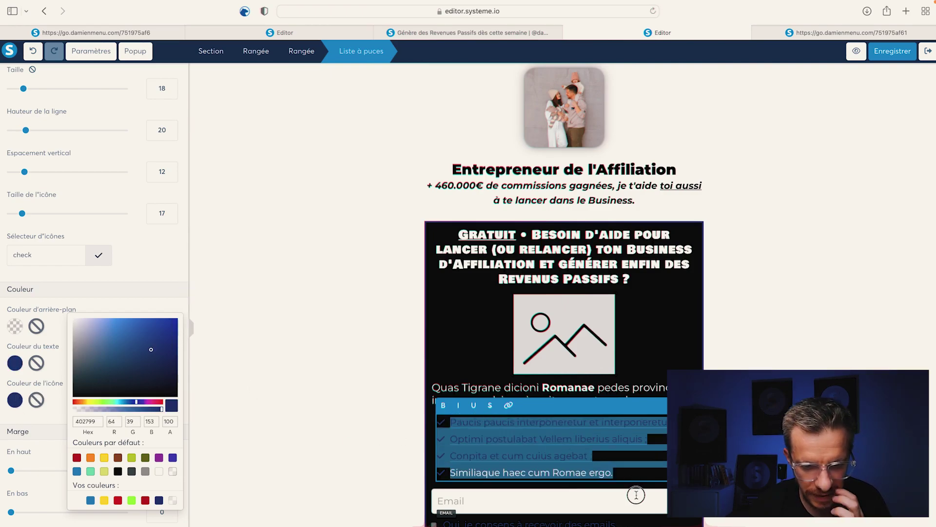
{"action": "left_click", "coordinate": [159, 471]}
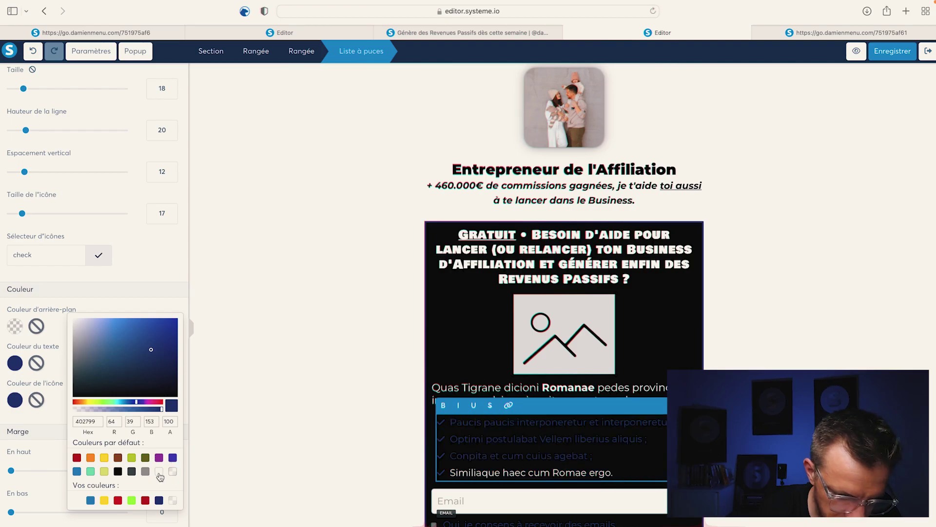
- Set the check icons of the bullet list to white (FFFFFF) and deselect the list
{"action": "left_click", "coordinate": [12, 399]}
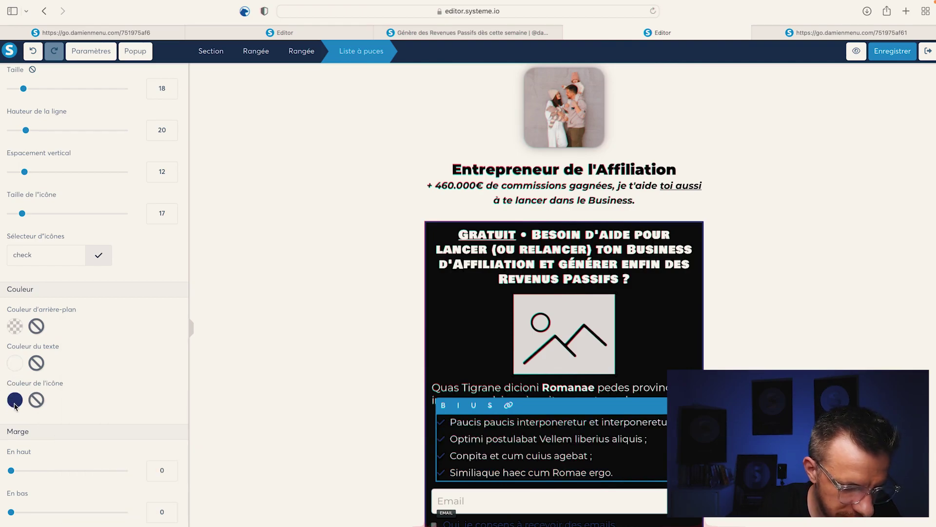
{"action": "left_click", "coordinate": [16, 405]}
{"action": "left_click", "coordinate": [159, 508]}
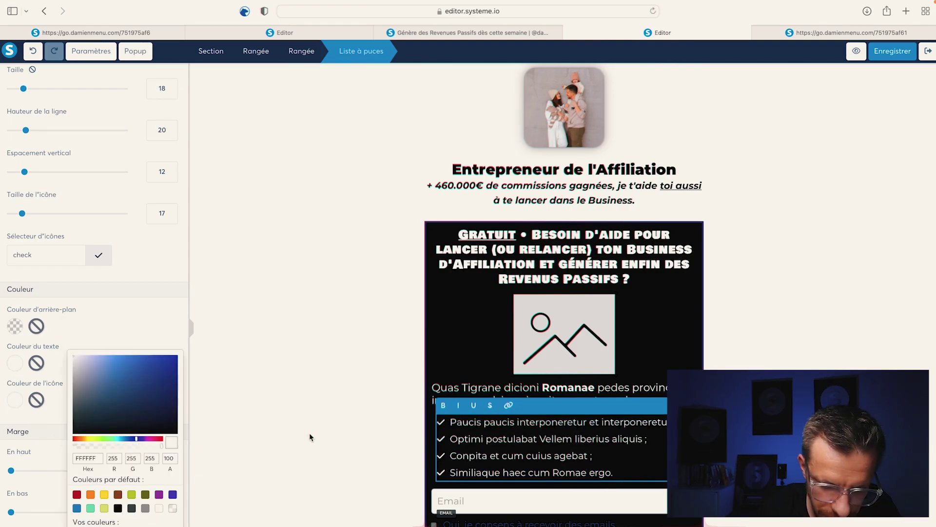
{"action": "left_click", "coordinate": [309, 433]}
{"action": "left_click", "coordinate": [336, 452]}
{"action": "scroll", "coordinate": [336, 454], "scroll_direction": "down", "scroll_amount": 3}
{"action": "scroll", "coordinate": [336, 454], "scroll_direction": "up", "scroll_amount": 2}
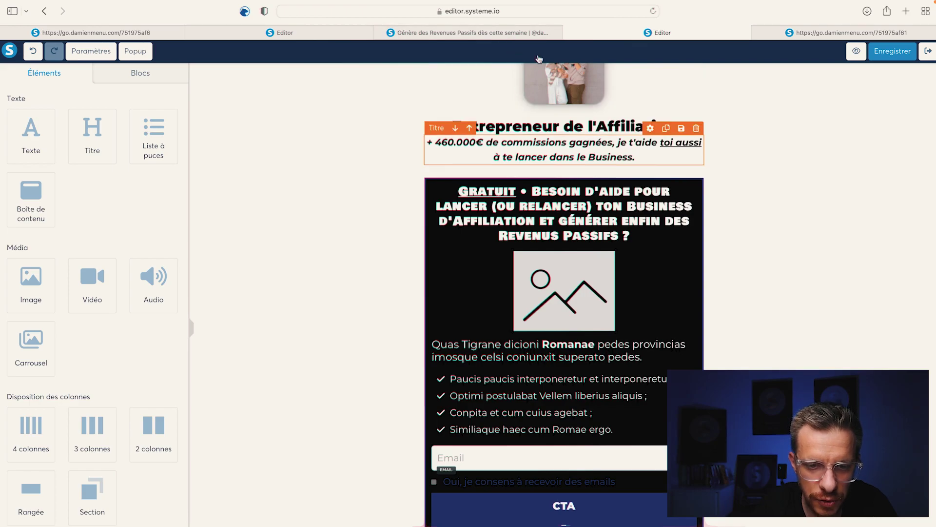
- Open the published example page and examine its capture box, including the heading and the envelope icon above it
{"action": "left_click", "coordinate": [517, 33]}
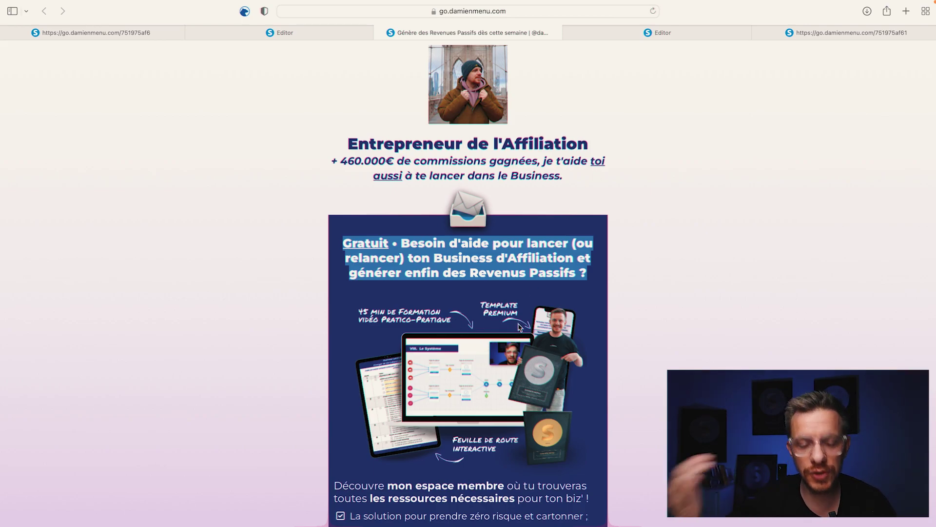
{"action": "left_click_drag", "start_coordinate": [497, 377], "coordinate": [632, 363]}
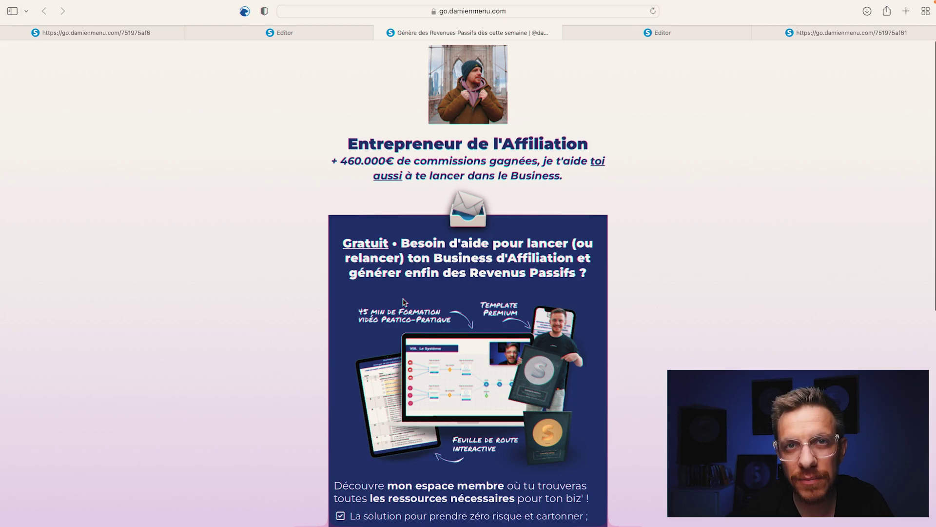
{"action": "left_click", "coordinate": [644, 45]}
{"action": "left_click", "coordinate": [505, 39]}
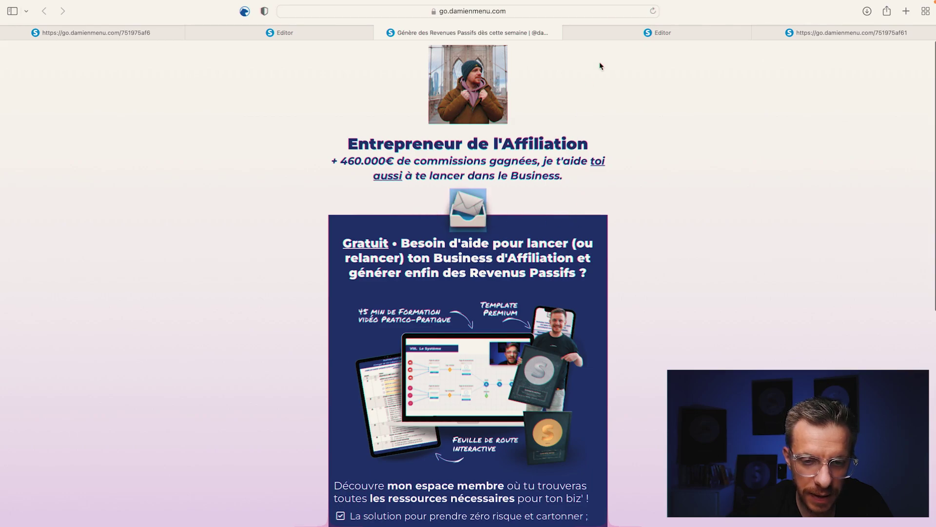
- Add a text element above the heading in the black capture box and replace its placeholder text with the red siren emoji
{"action": "left_click", "coordinate": [646, 33]}
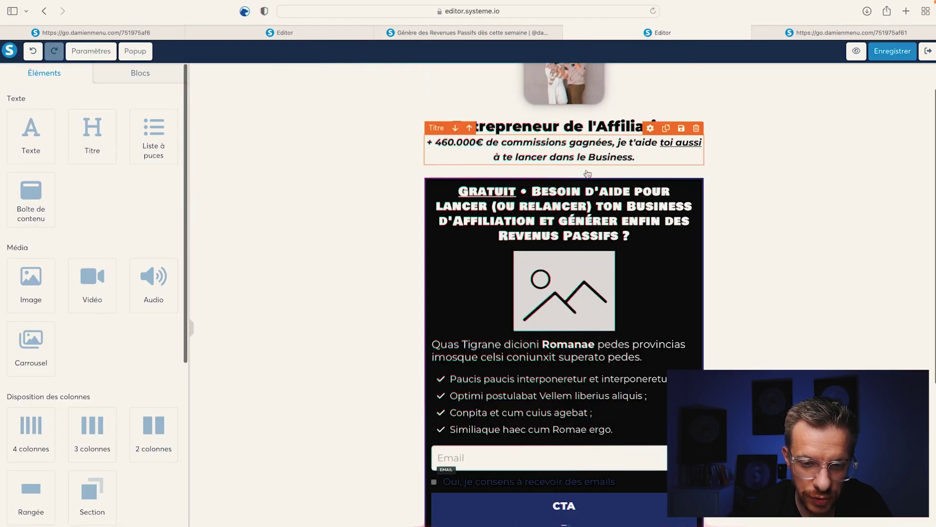
{"action": "left_click_drag", "start_coordinate": [31, 127], "coordinate": [515, 201]}
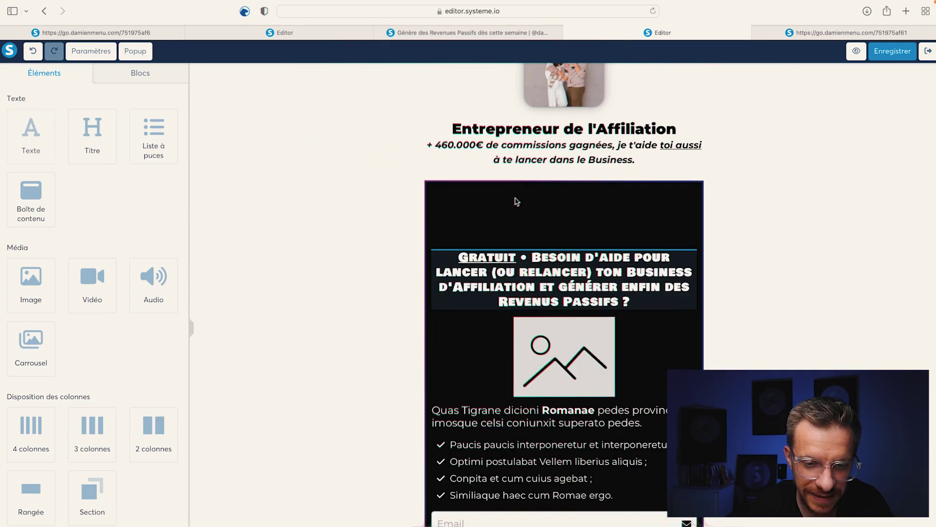
{"action": "triple_click", "coordinate": [567, 209]}
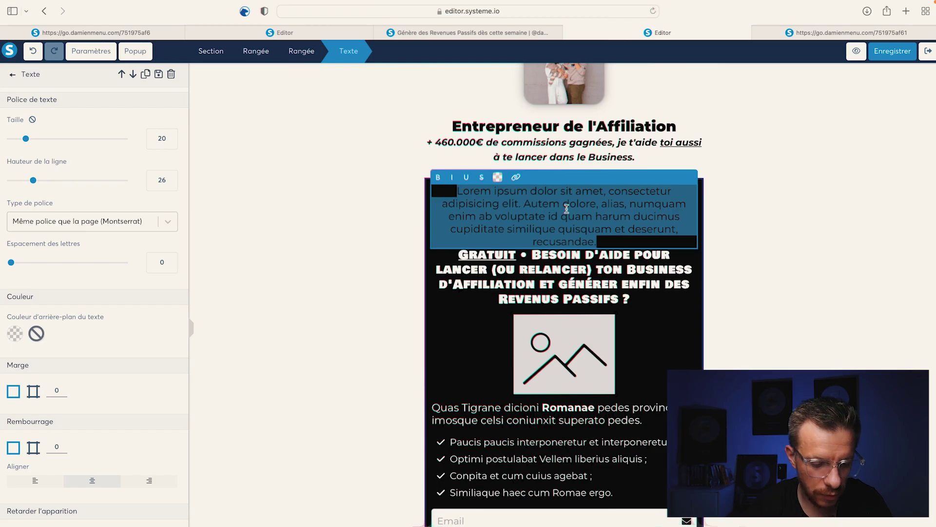
{"action": "key", "text": "ctrl+super+space"}
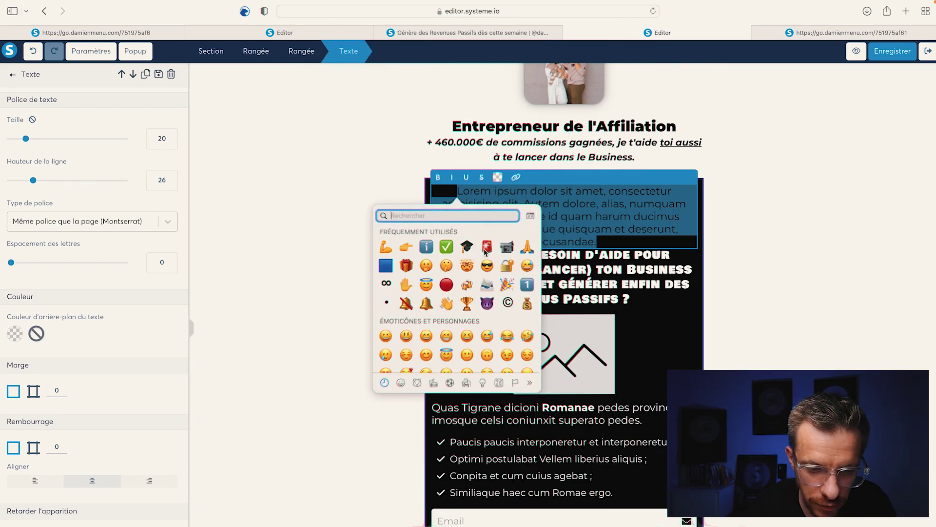
{"action": "key", "text": "Escape"}
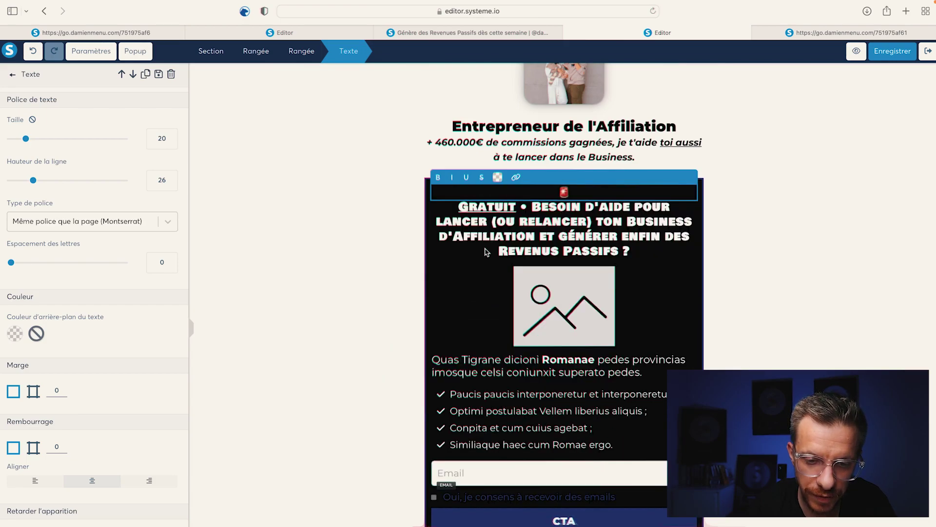
- Enlarge the siren emoji to size 63 and set its top margin to -60 so it overlaps the capture box's upper edge
{"action": "left_click_drag", "start_coordinate": [25, 145], "coordinate": [77, 138]}
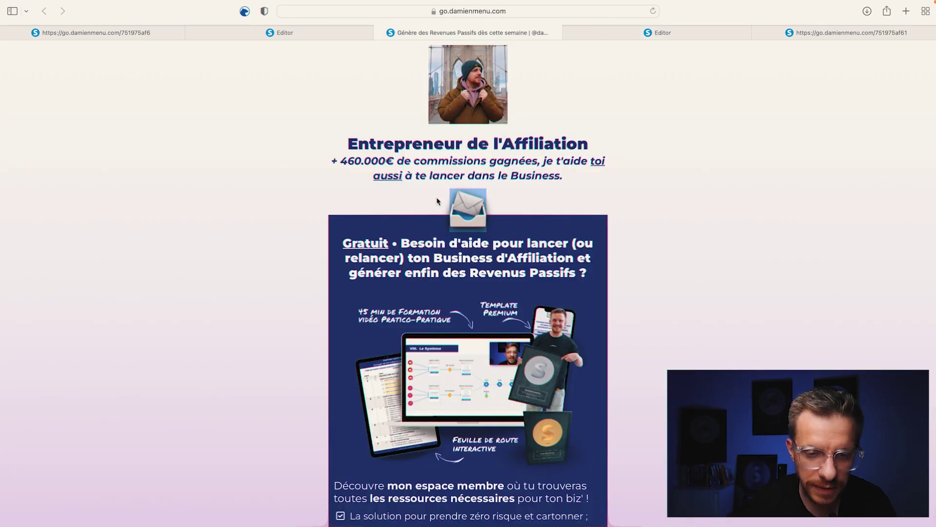
{"action": "key", "text": "ctrl+Tab"}
{"action": "left_click", "coordinate": [540, 213]}
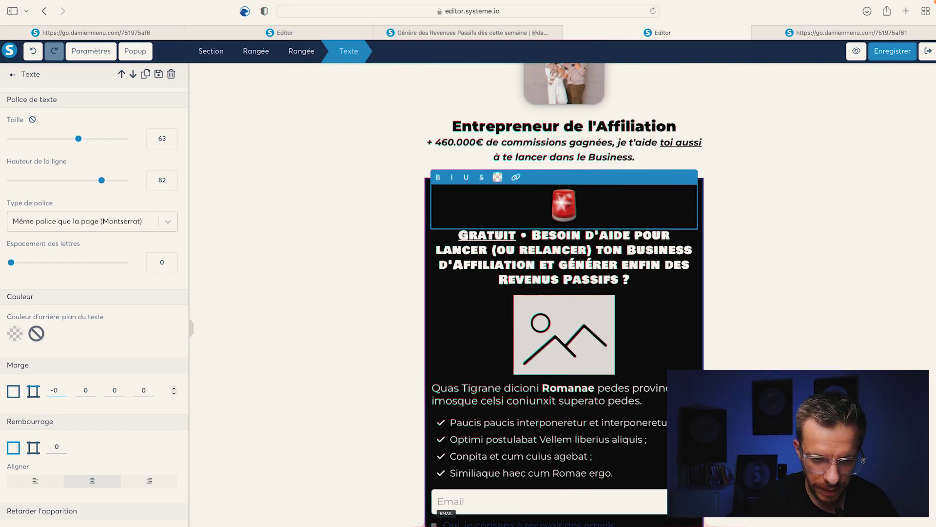
{"action": "type", "text": "4"}
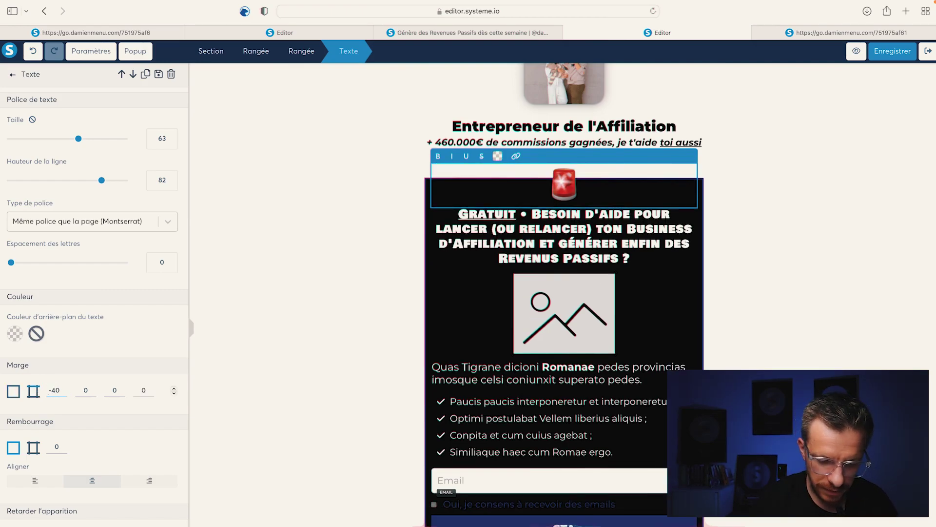
{"action": "key", "text": "BackSpace"}
{"action": "type", "text": "6"}
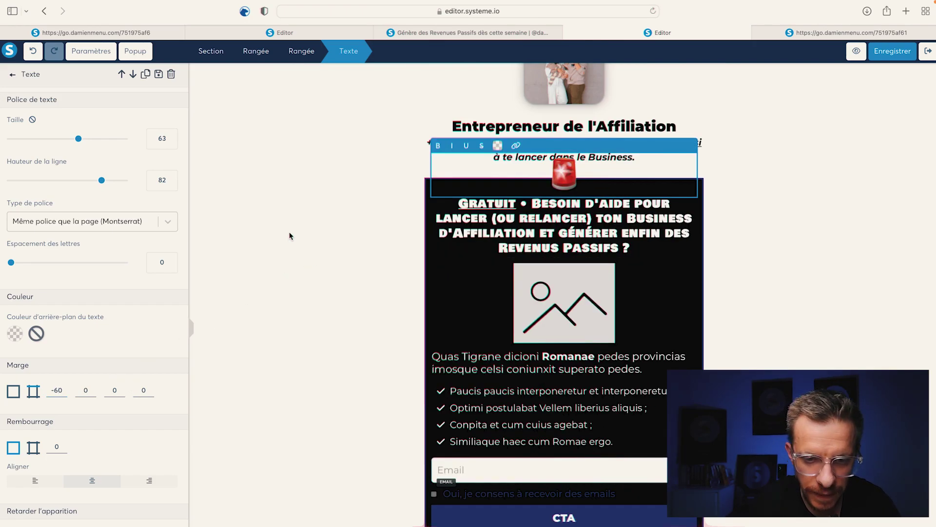
{"action": "left_click", "coordinate": [288, 230]}
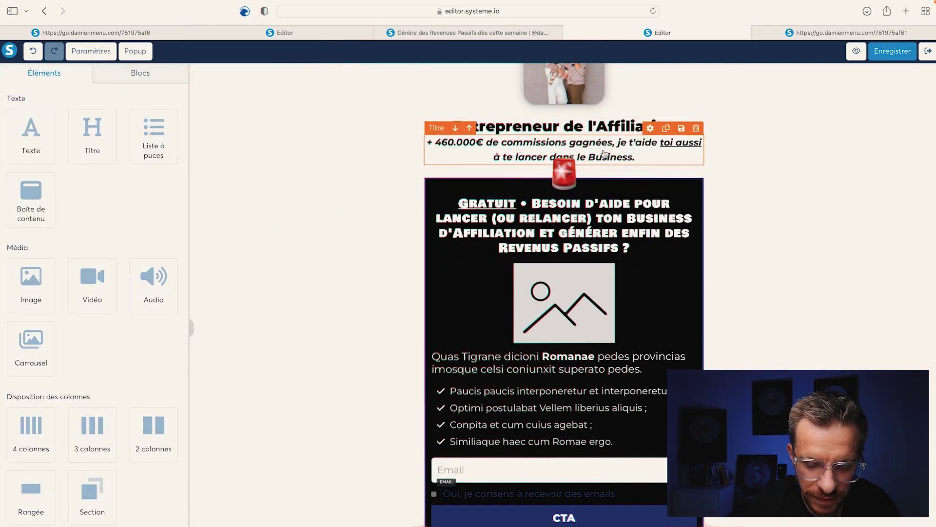
- Set the top margin of the black capture box row to 70 to separate it from the subtitle above
{"action": "left_click", "coordinate": [426, 195]}
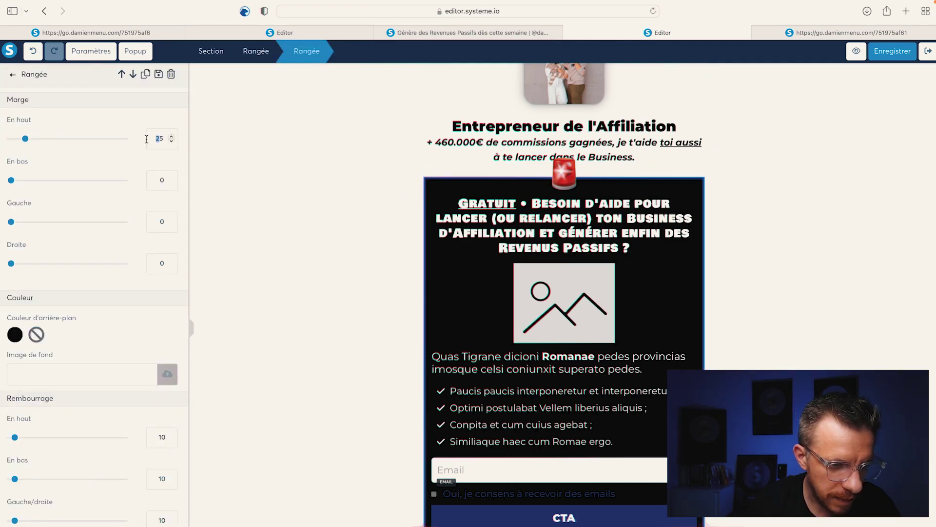
{"action": "type", "text": "8"}
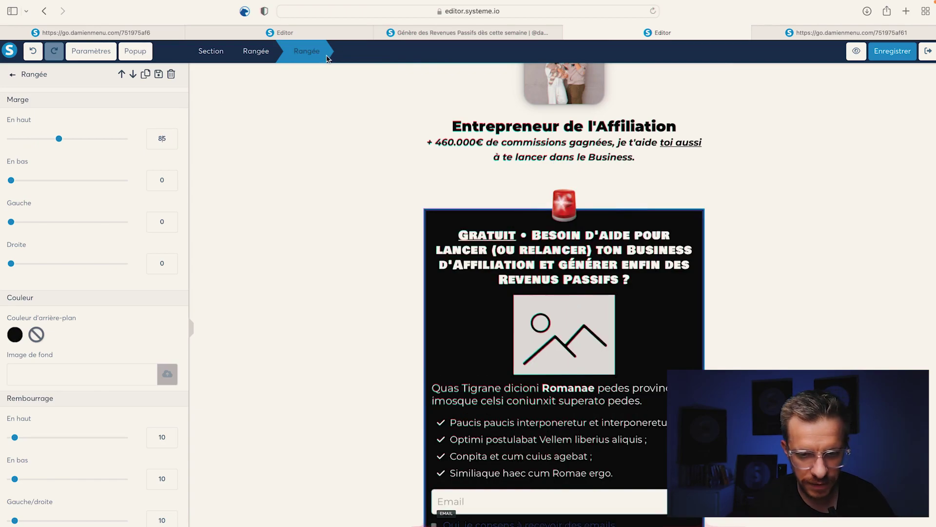
{"action": "left_click", "coordinate": [326, 161]}
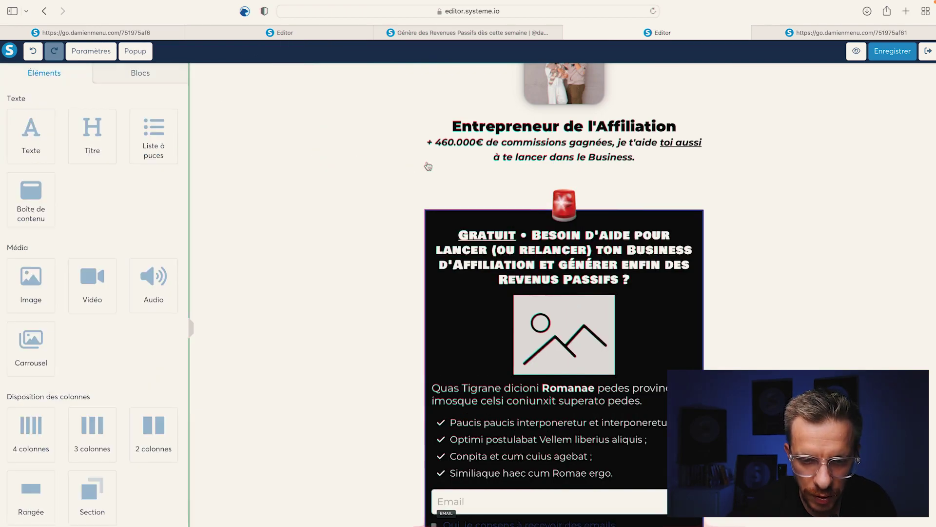
{"action": "left_click", "coordinate": [427, 235]}
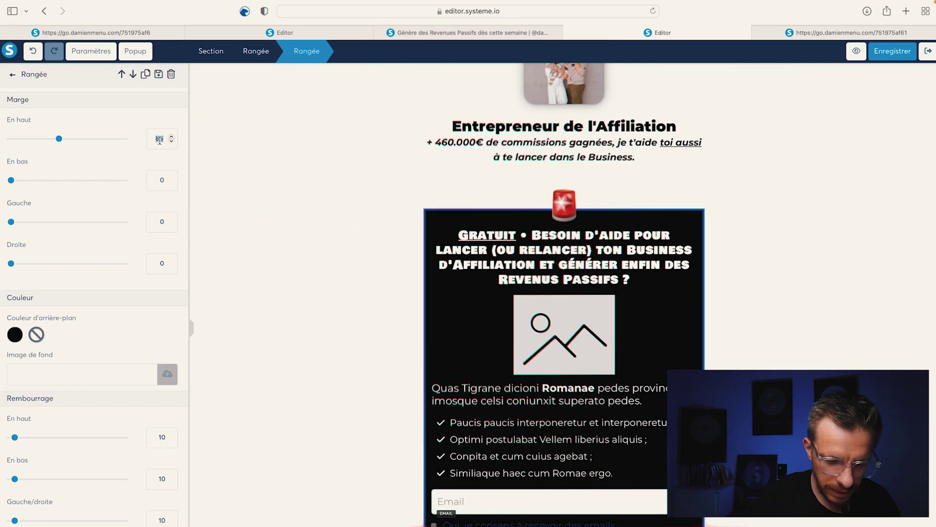
{"action": "type", "text": "70"}
{"action": "left_click", "coordinate": [268, 98]}
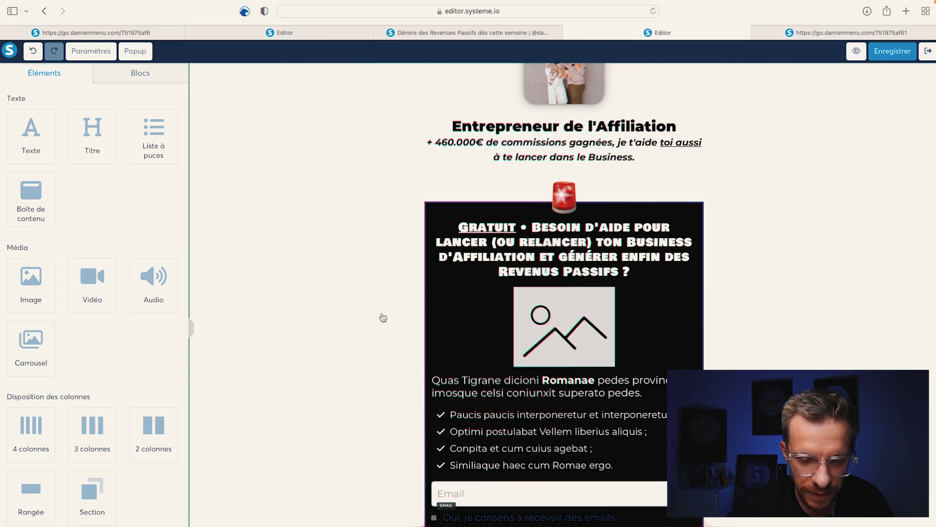
- Replace the placeholder image in the capture box with affiliation-starter-cover-damienmenu.png from the uploaded images
{"action": "scroll", "coordinate": [383, 317], "scroll_direction": "up", "scroll_amount": 1}
{"action": "scroll", "coordinate": [383, 317], "scroll_direction": "down", "scroll_amount": 4}
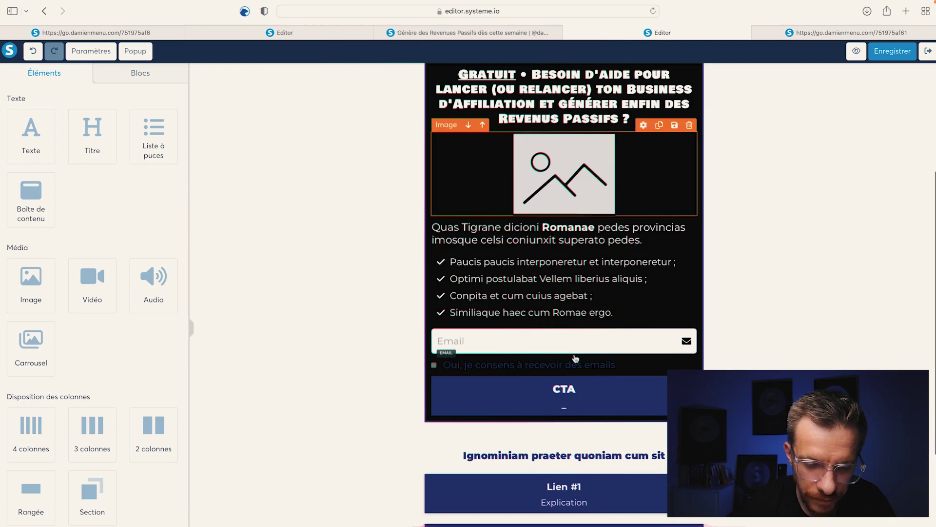
{"action": "scroll", "coordinate": [580, 335], "scroll_direction": "up", "scroll_amount": 4}
{"action": "left_click", "coordinate": [580, 341]}
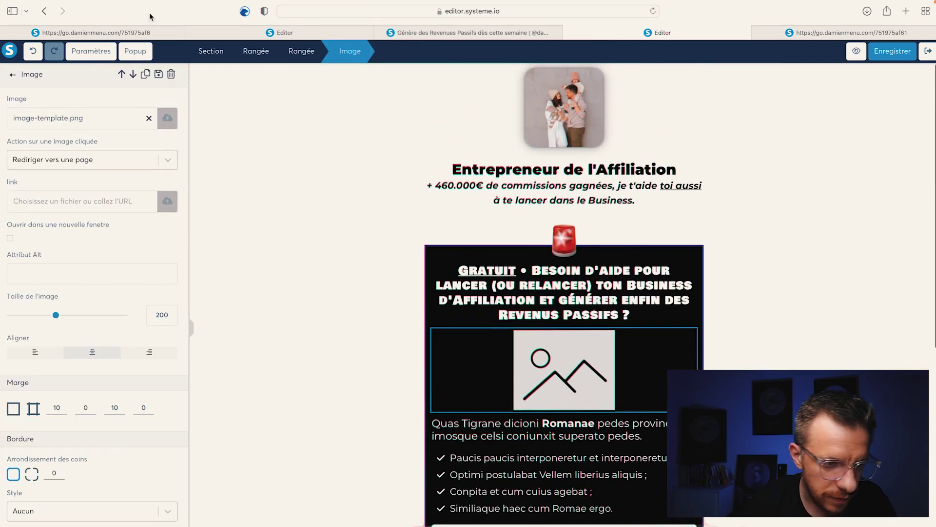
{"action": "left_click", "coordinate": [168, 117]}
{"action": "left_click", "coordinate": [497, 203]}
{"action": "scroll", "coordinate": [370, 317], "scroll_direction": "down", "scroll_amount": 5}
{"action": "scroll", "coordinate": [370, 318], "scroll_direction": "up", "scroll_amount": 2}
{"action": "left_click", "coordinate": [372, 318]}
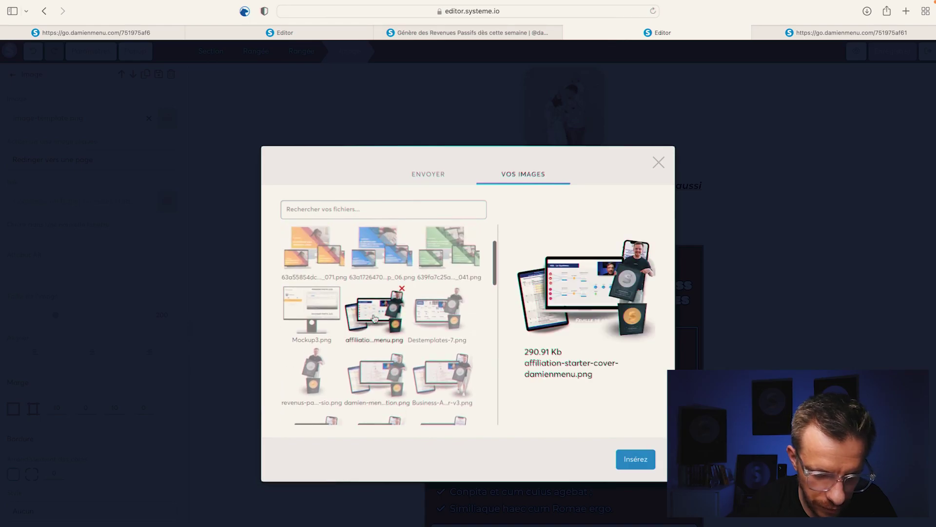
{"action": "left_click", "coordinate": [636, 459]}
{"action": "left_click", "coordinate": [772, 295]}
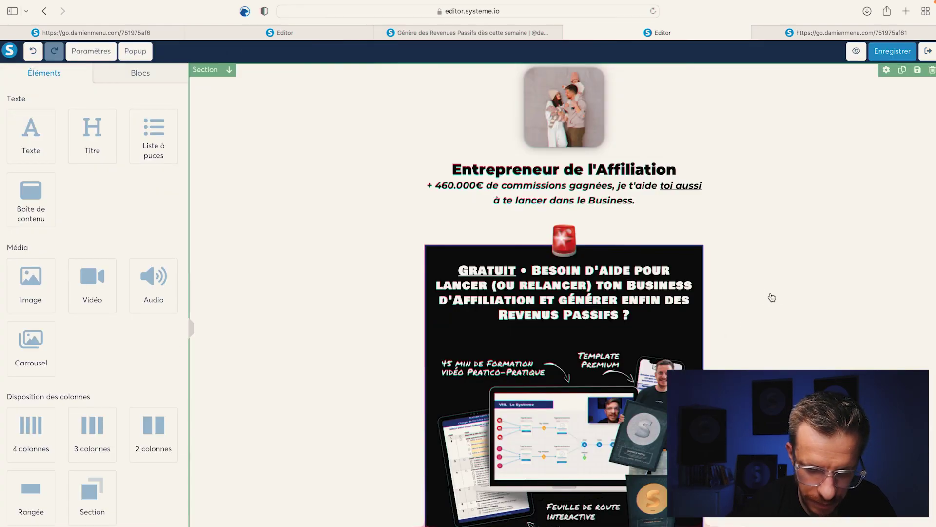
- Compare the capture box's image, bullet list and form fields with those on the published example page
{"action": "scroll", "coordinate": [772, 294], "scroll_direction": "down", "scroll_amount": 5}
{"action": "scroll", "coordinate": [536, 410], "scroll_direction": "down", "scroll_amount": 1}
{"action": "scroll", "coordinate": [534, 409], "scroll_direction": "down", "scroll_amount": 2}
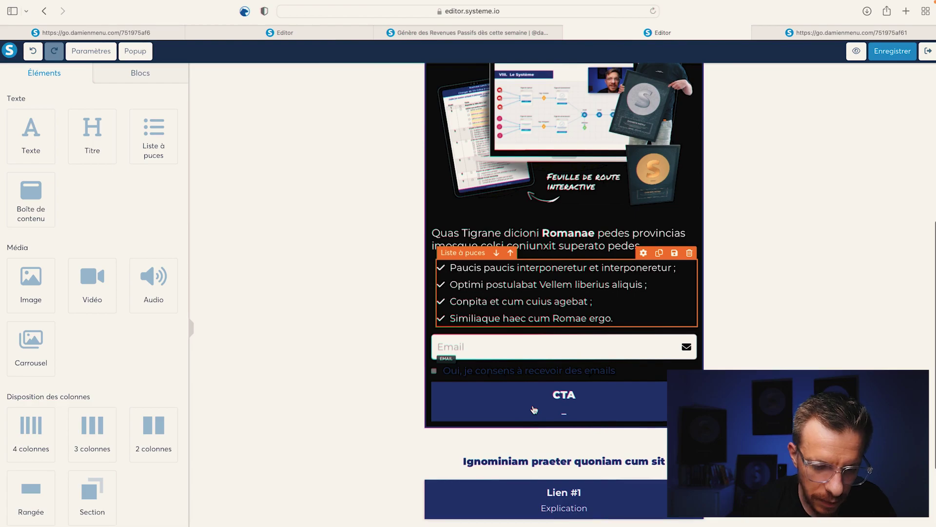
{"action": "scroll", "coordinate": [576, 193], "scroll_direction": "up", "scroll_amount": 2}
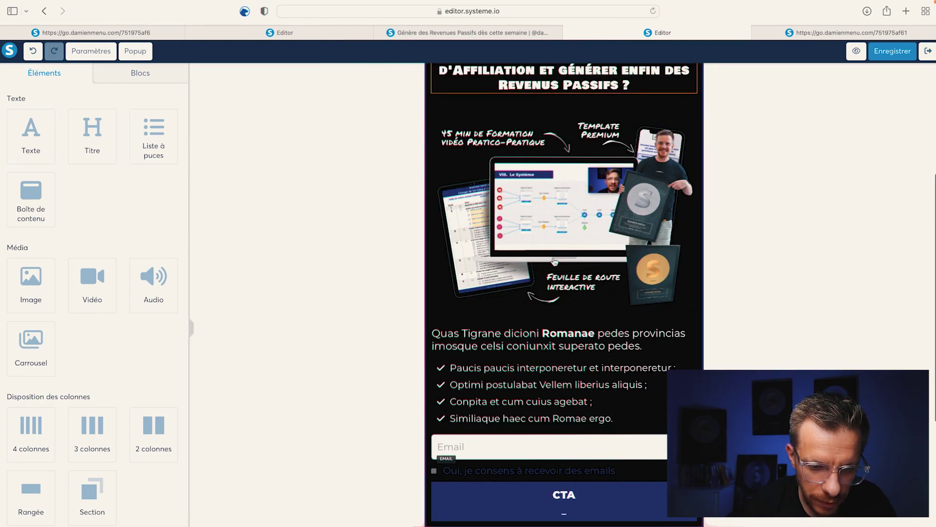
{"action": "left_click", "coordinate": [493, 31]}
{"action": "scroll", "coordinate": [440, 276], "scroll_direction": "down", "scroll_amount": 5}
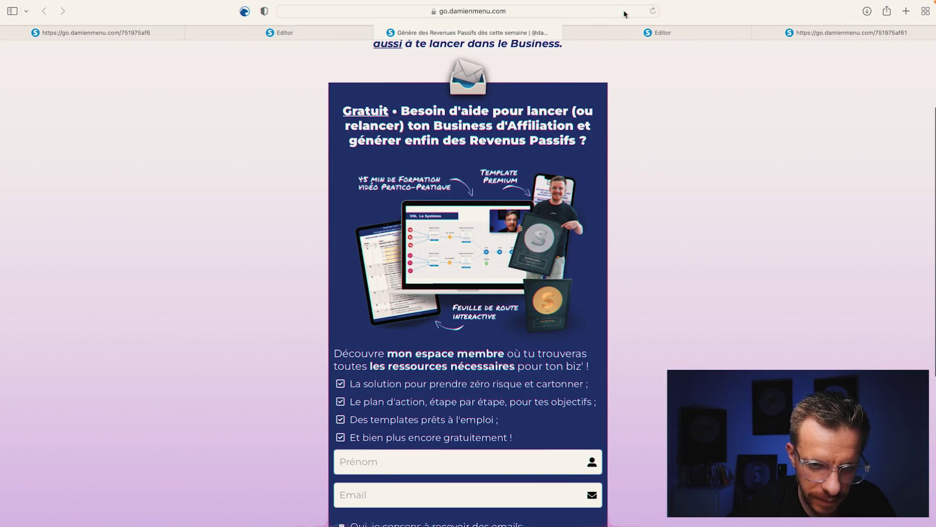
{"action": "left_click", "coordinate": [634, 32]}
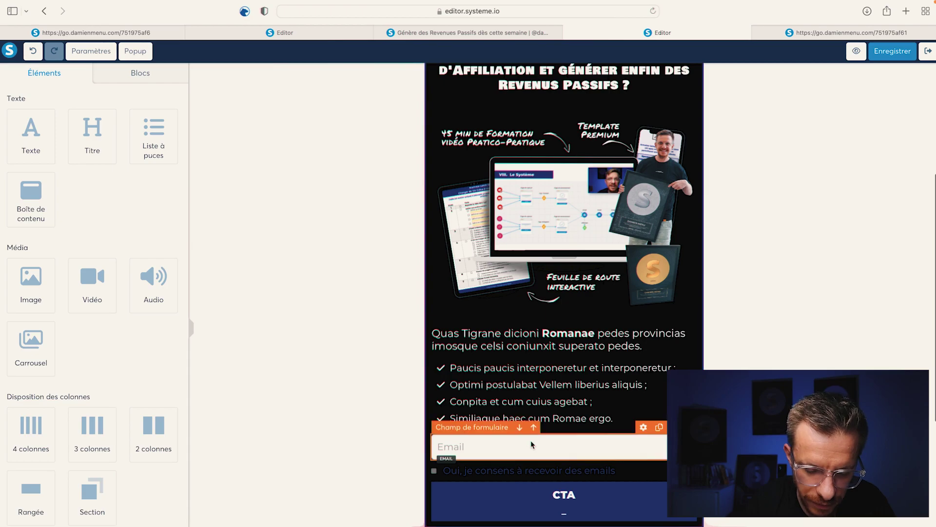
- Open the Email form field's settings and review the data types it can collect
{"action": "scroll", "coordinate": [531, 445], "scroll_direction": "down", "scroll_amount": 3}
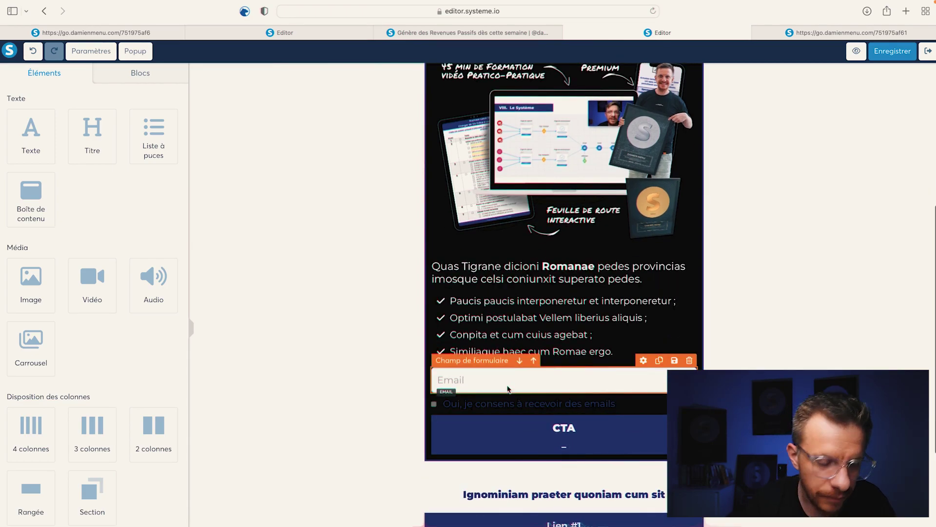
{"action": "left_click", "coordinate": [508, 389]}
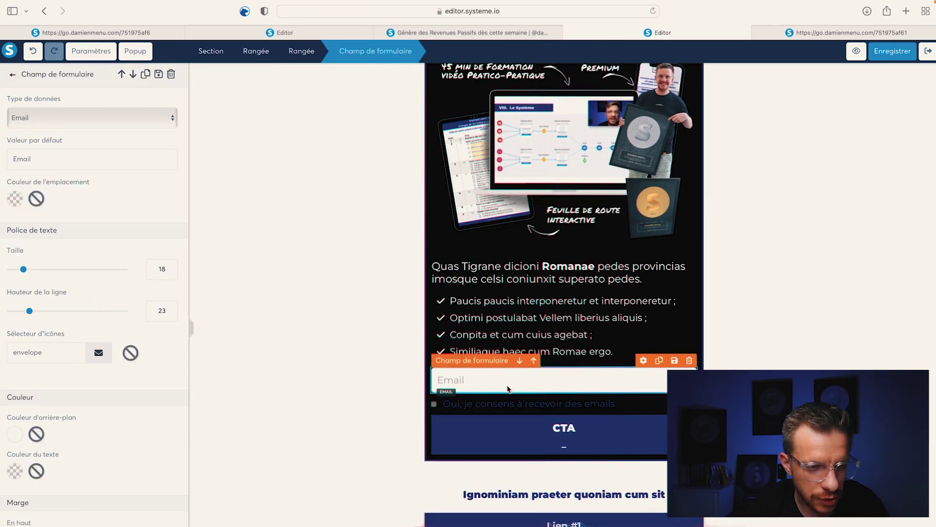
{"action": "left_click", "coordinate": [54, 119]}
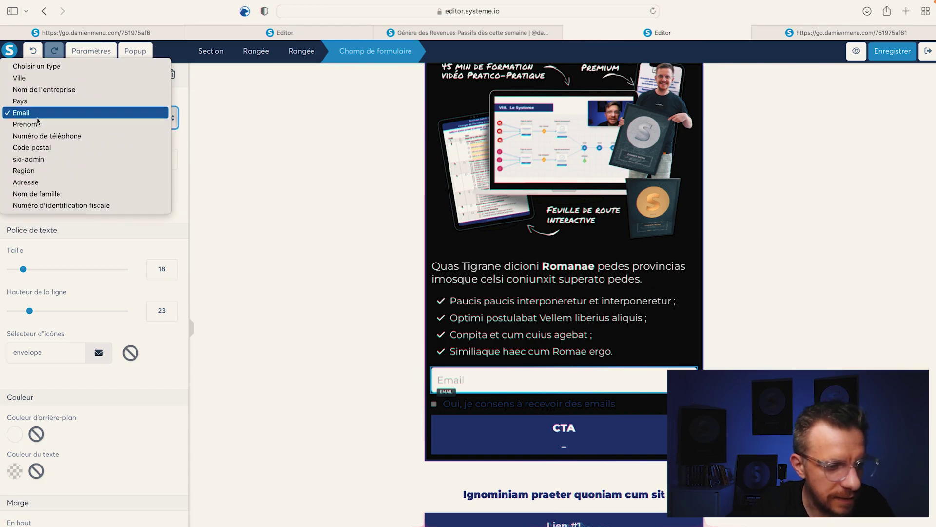
{"action": "left_click", "coordinate": [194, 121]}
{"action": "left_click", "coordinate": [304, 242]}
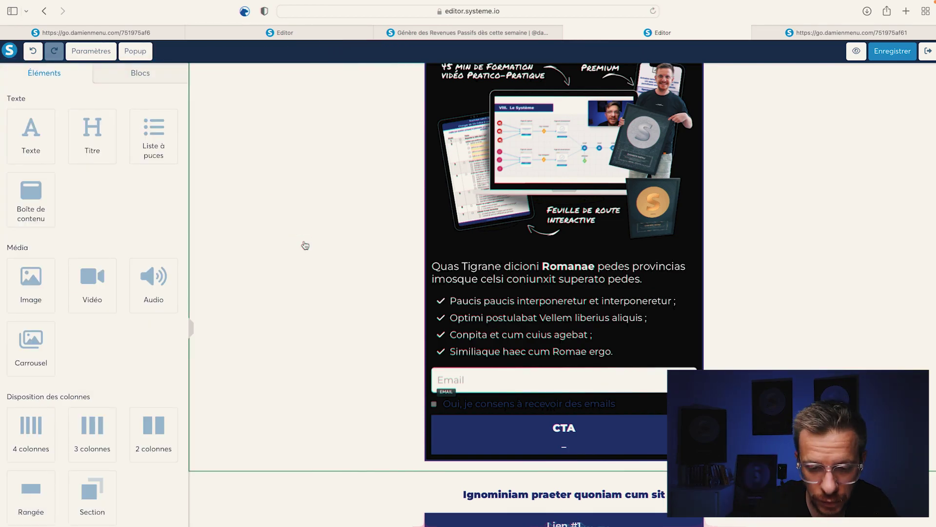
- Open the settings of the CTA button in the capture box and review its action and text options
{"action": "left_click", "coordinate": [510, 442]}
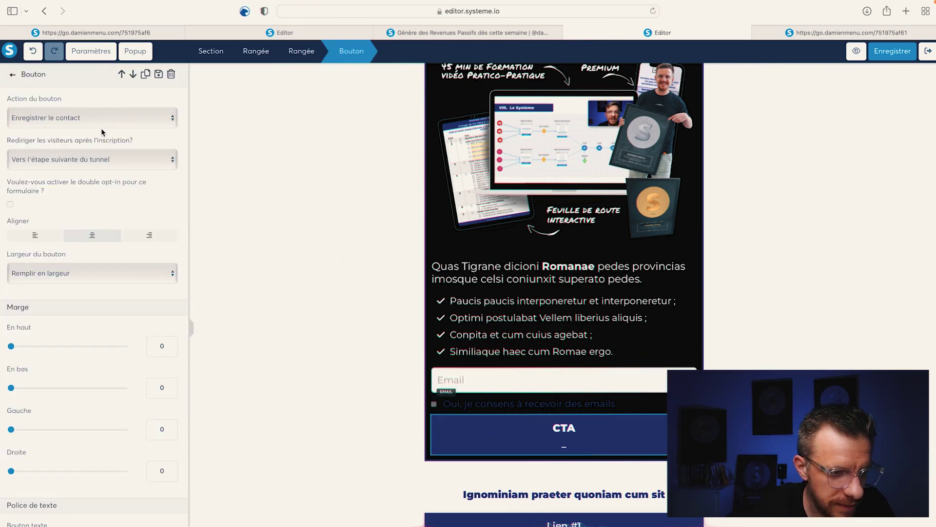
{"action": "left_click", "coordinate": [89, 119]}
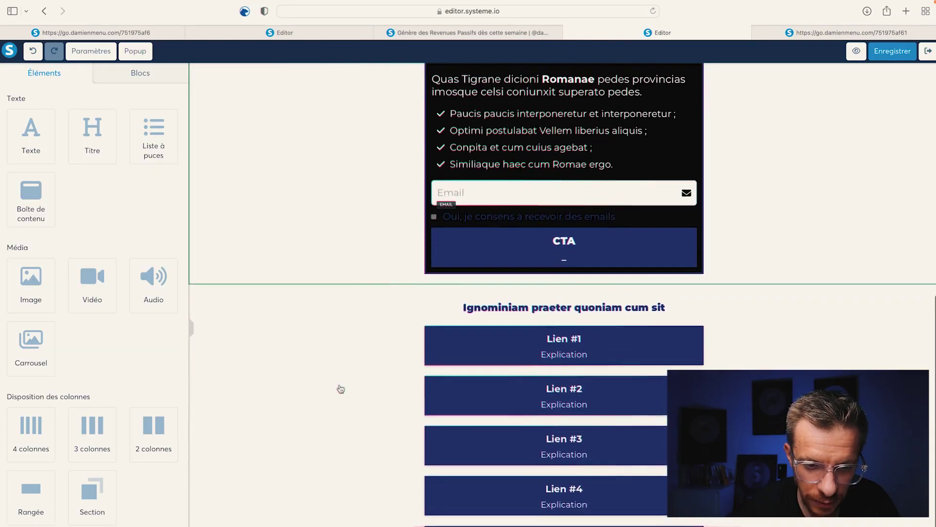
{"action": "scroll", "coordinate": [340, 389], "scroll_direction": "up", "scroll_amount": 5}
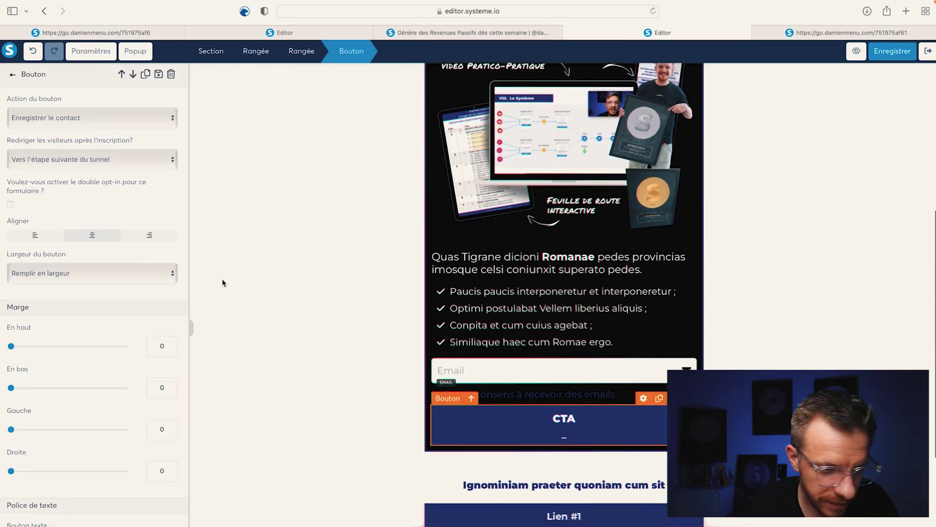
{"action": "scroll", "coordinate": [132, 393], "scroll_direction": "down", "scroll_amount": 10}
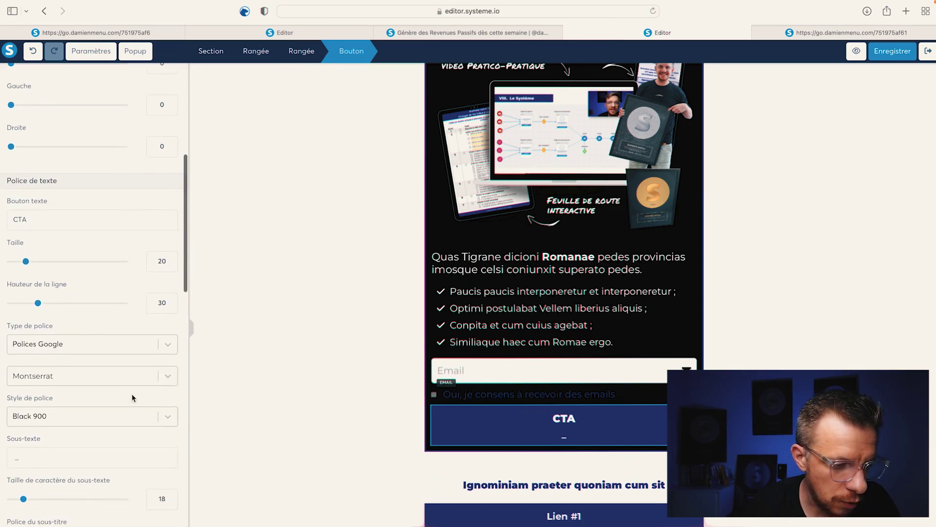
- Examine the button on the published example page and review the CTA button's subtext, icon and colour settings in the editor
{"action": "left_click", "coordinate": [446, 34]}
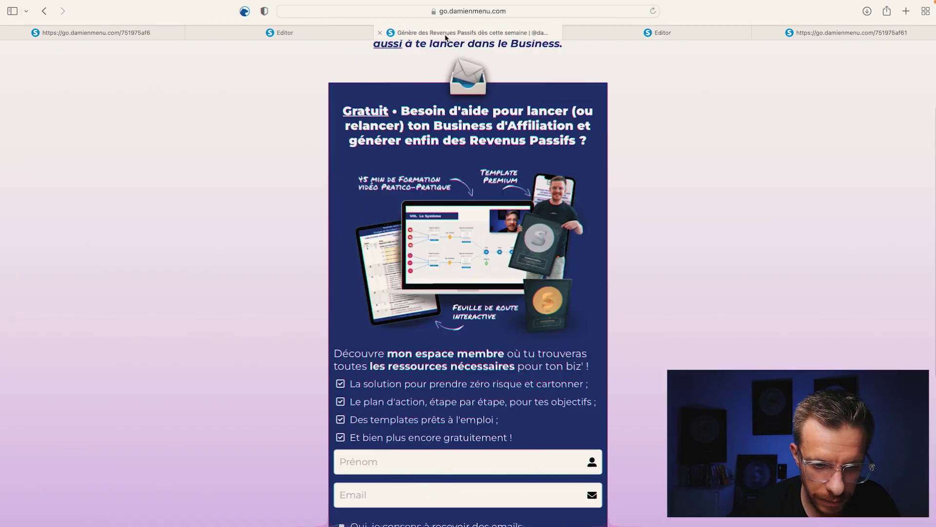
{"action": "scroll", "coordinate": [405, 401], "scroll_direction": "down", "scroll_amount": 3}
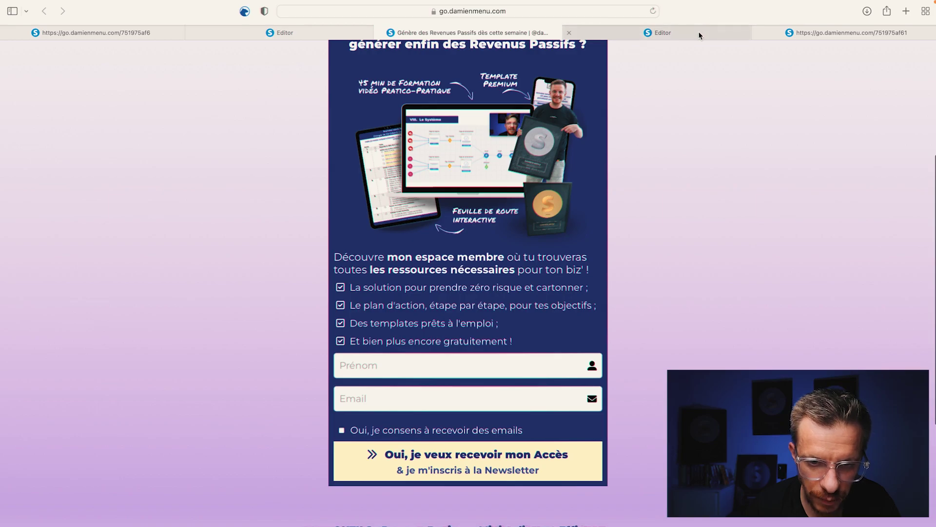
{"action": "left_click", "coordinate": [700, 34]}
{"action": "scroll", "coordinate": [125, 369], "scroll_direction": "down", "scroll_amount": 6}
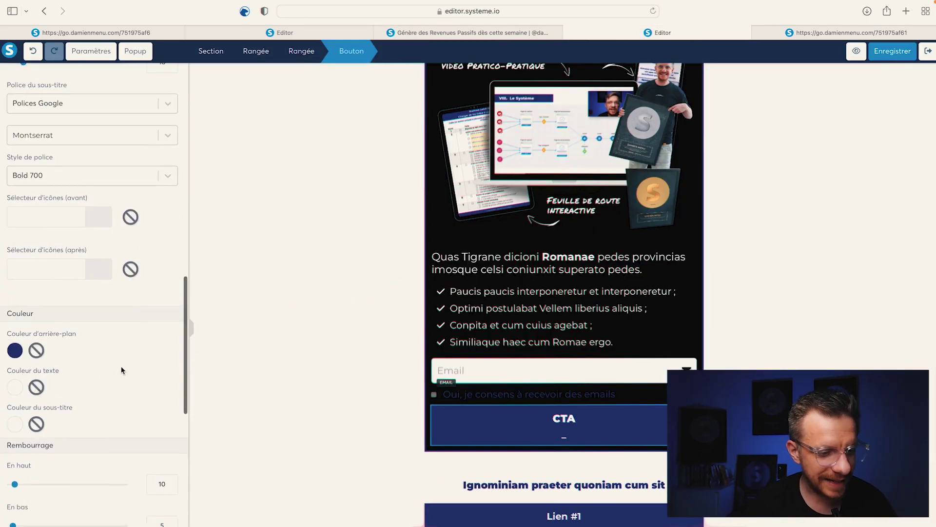
{"action": "scroll", "coordinate": [122, 370], "scroll_direction": "up", "scroll_amount": 10}
{"action": "scroll", "coordinate": [122, 369], "scroll_direction": "down", "scroll_amount": 8}
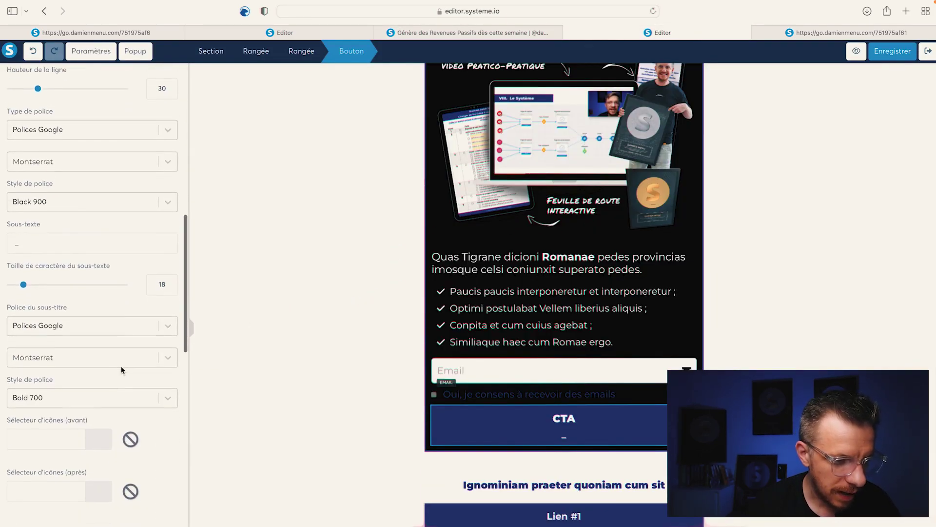
- Change the capture box button's text from the CTA placeholder to "Oui je veux recevoir mon accès"
{"action": "scroll", "coordinate": [122, 369], "scroll_direction": "down", "scroll_amount": 10}
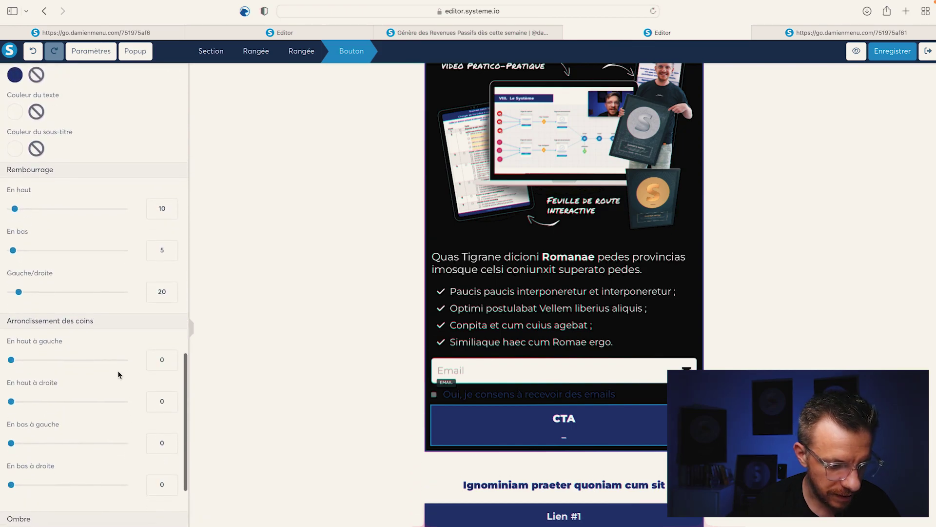
{"action": "double_click", "coordinate": [34, 220]}
{"action": "type", "text": "O"}
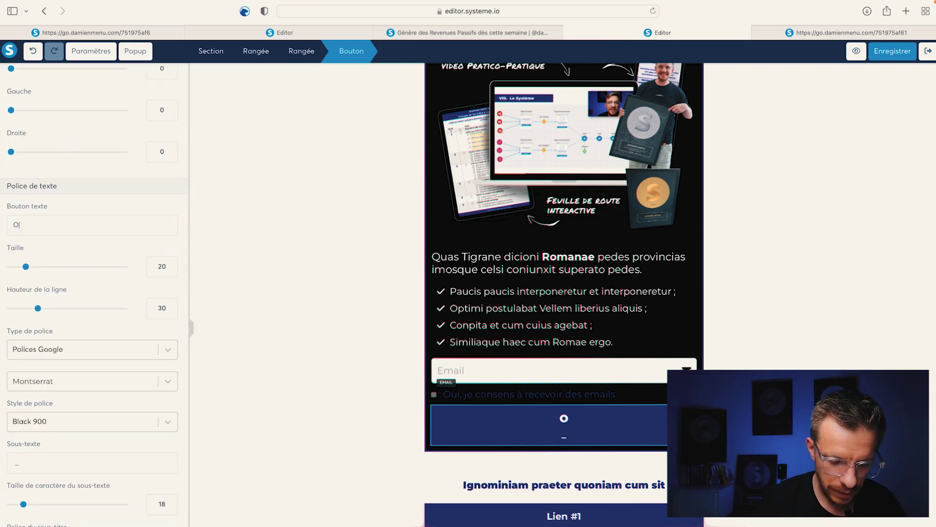
{"action": "type", "text": "ui je veux"}
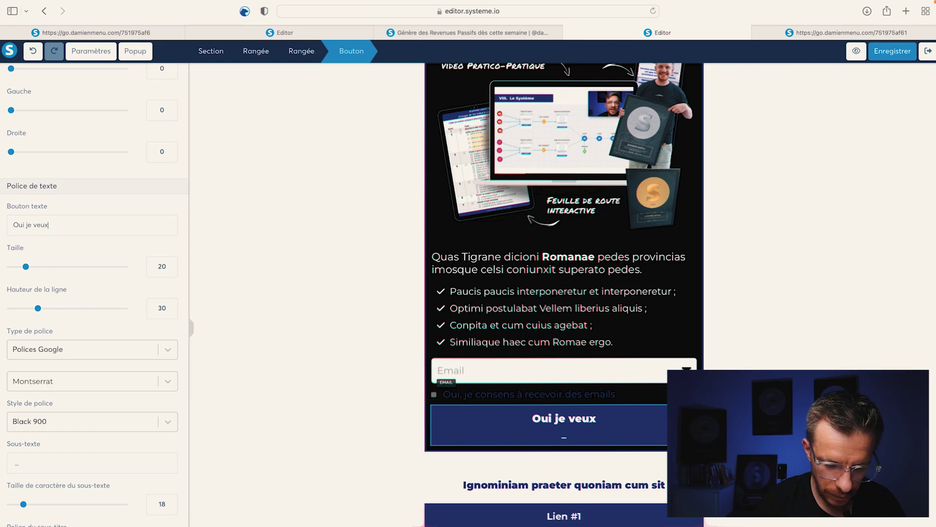
{"action": "type", "text": " recevoir mon accès"}
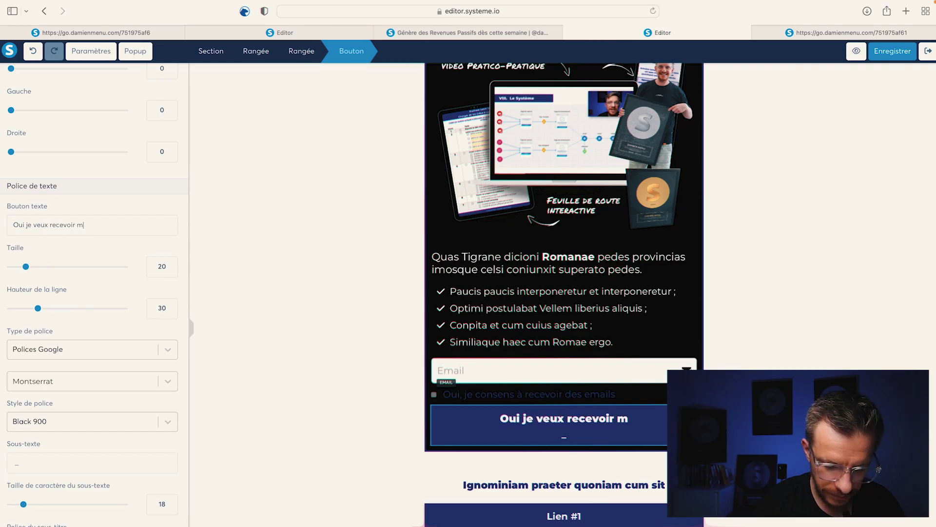
{"action": "left_click", "coordinate": [428, 435]}
- Set the capture box button's background colour to the saved red E60023
{"action": "left_click", "coordinate": [441, 430]}
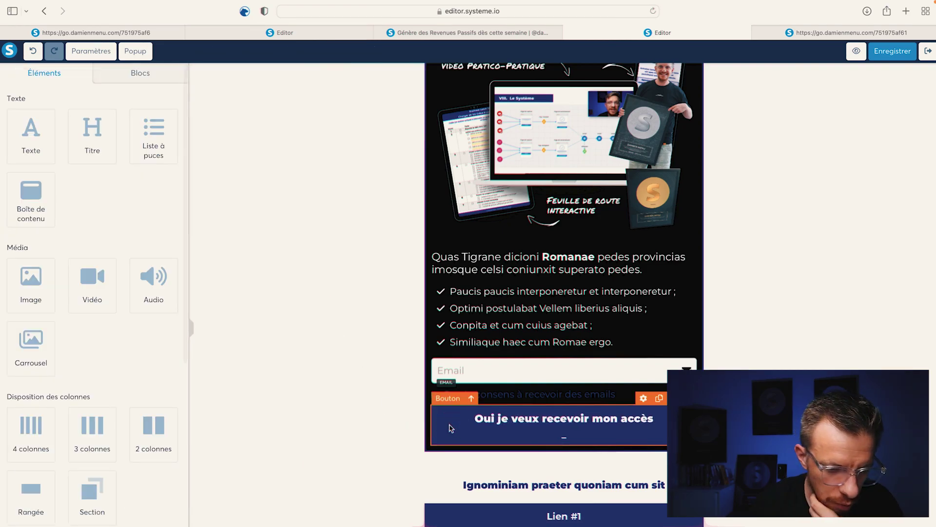
{"action": "scroll", "coordinate": [150, 305], "scroll_direction": "down", "scroll_amount": 10}
{"action": "scroll", "coordinate": [150, 305], "scroll_direction": "down", "scroll_amount": 6}
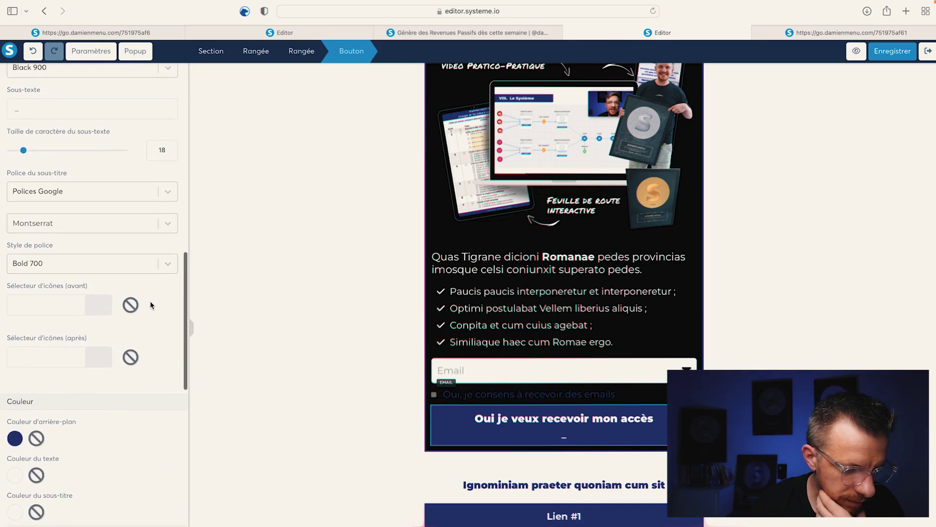
{"action": "left_click", "coordinate": [15, 310]}
{"action": "scroll", "coordinate": [104, 390], "scroll_direction": "down", "scroll_amount": 1}
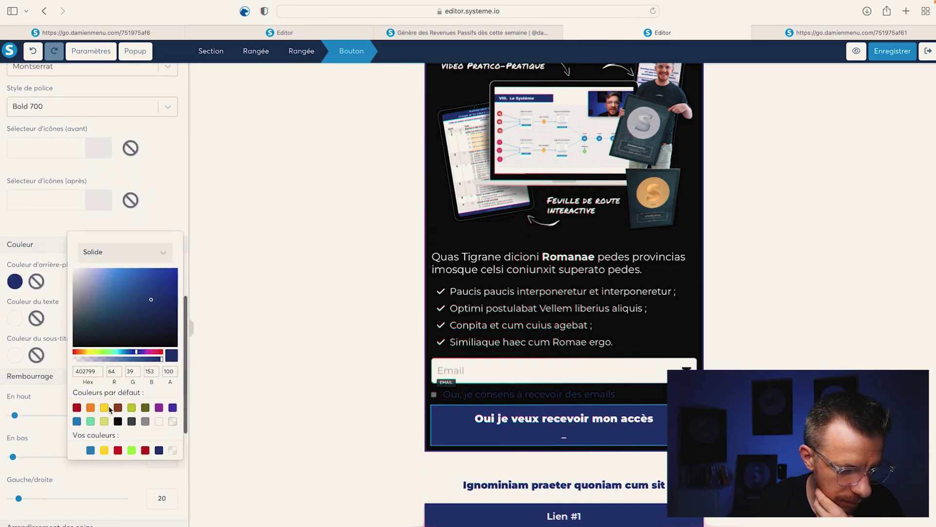
{"action": "left_click", "coordinate": [118, 451]}
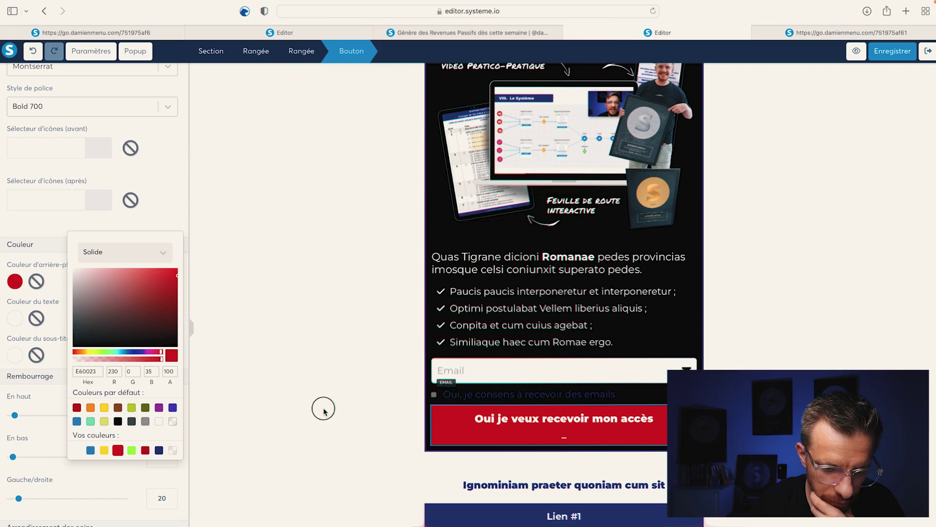
{"action": "left_click", "coordinate": [323, 411]}
- Set the text colour of the email consent checkbox to white FFFFFF
{"action": "double_click", "coordinate": [496, 397]}
{"action": "triple_click", "coordinate": [497, 398]}
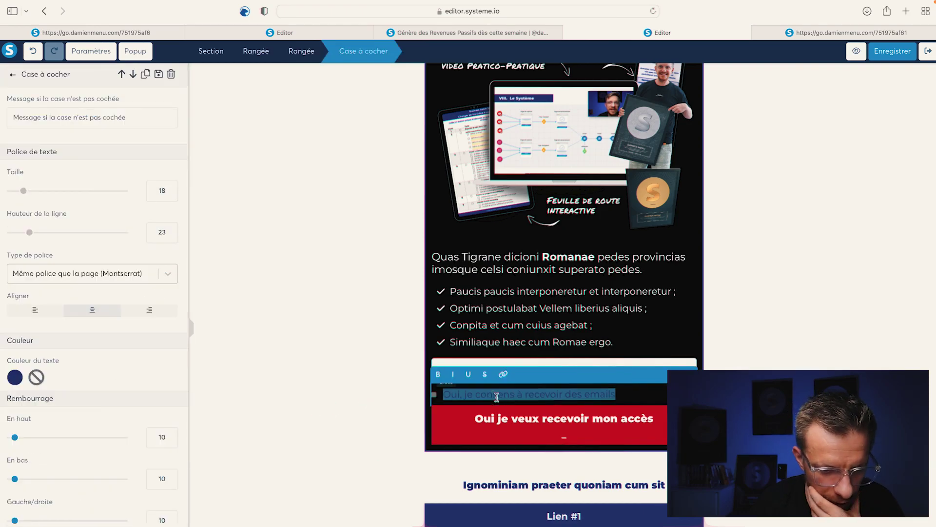
{"action": "left_click", "coordinate": [15, 378]}
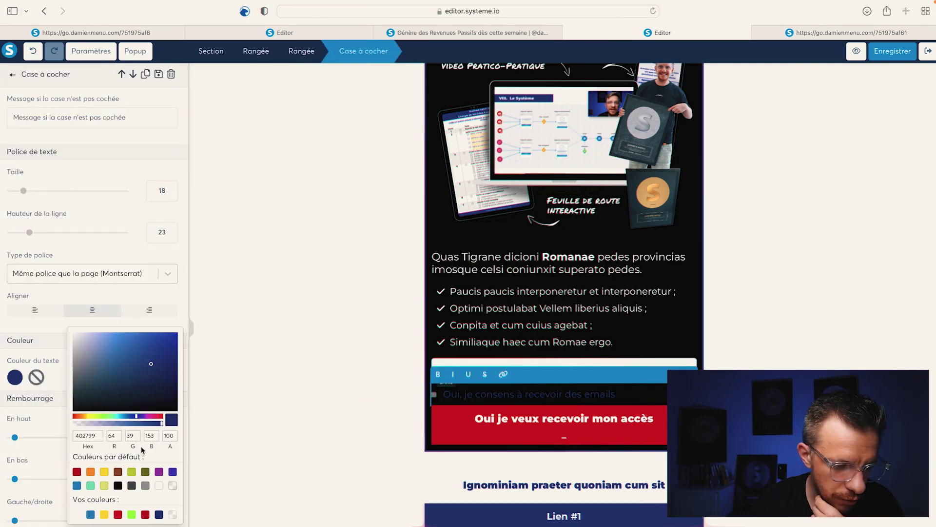
{"action": "left_click", "coordinate": [159, 487]}
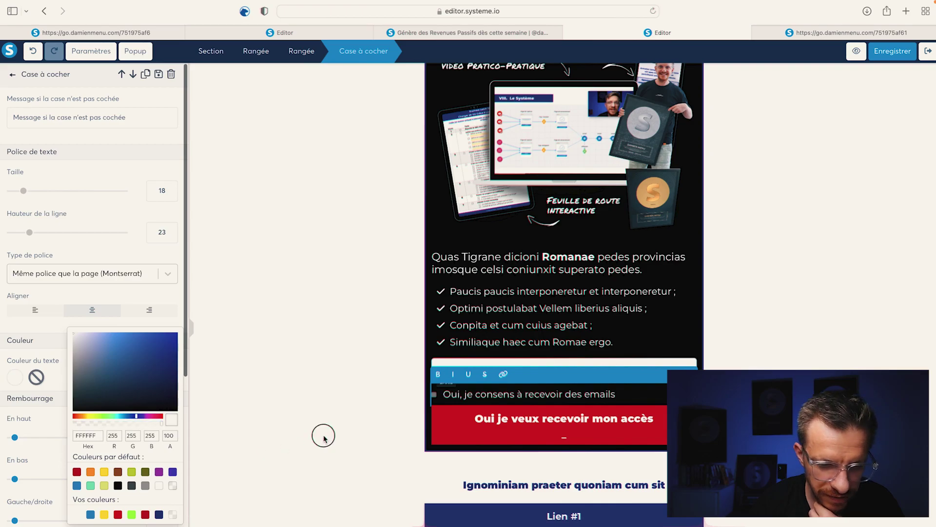
{"action": "left_click", "coordinate": [324, 436]}
{"action": "left_click", "coordinate": [323, 421]}
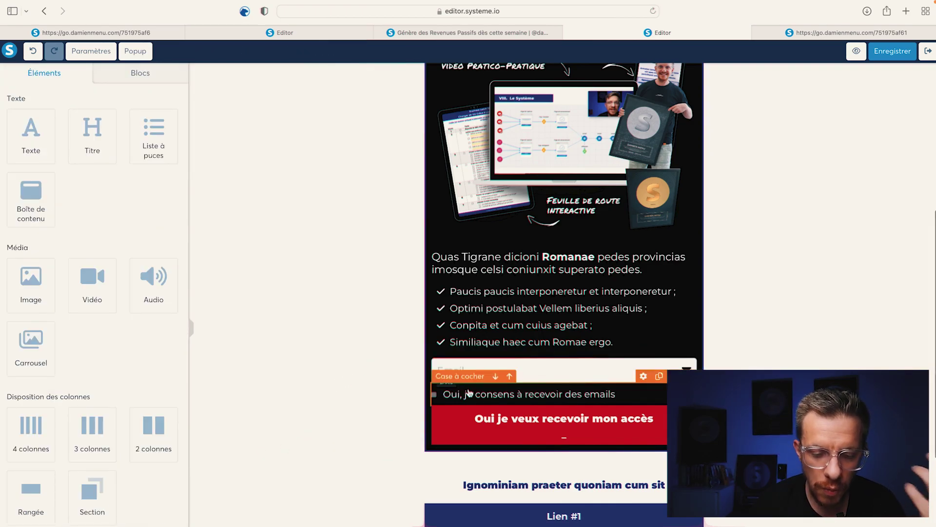
- Review the edited page and examine the tools heading and link buttons on the published example page
{"action": "scroll", "coordinate": [419, 441], "scroll_direction": "up", "scroll_amount": 3}
{"action": "scroll", "coordinate": [418, 441], "scroll_direction": "down", "scroll_amount": 3}
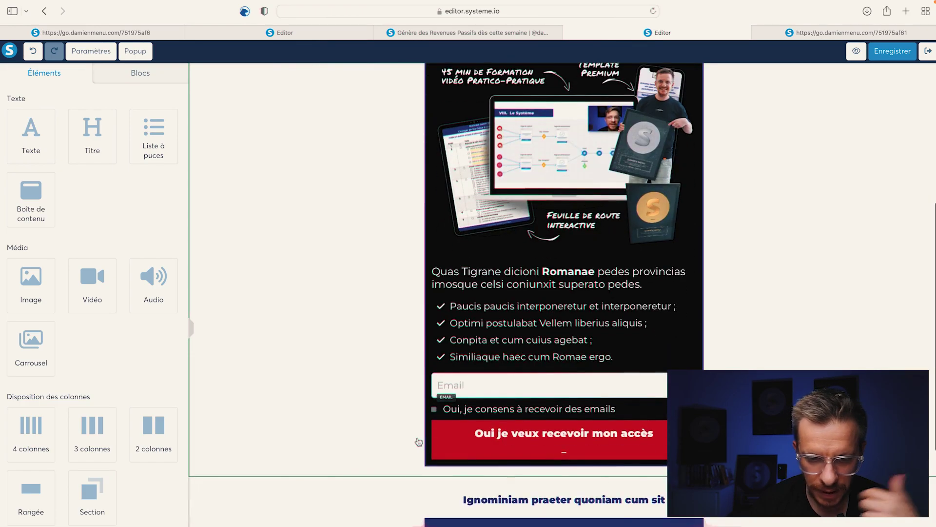
{"action": "scroll", "coordinate": [430, 443], "scroll_direction": "up", "scroll_amount": 3}
{"action": "scroll", "coordinate": [470, 306], "scroll_direction": "up", "scroll_amount": 2}
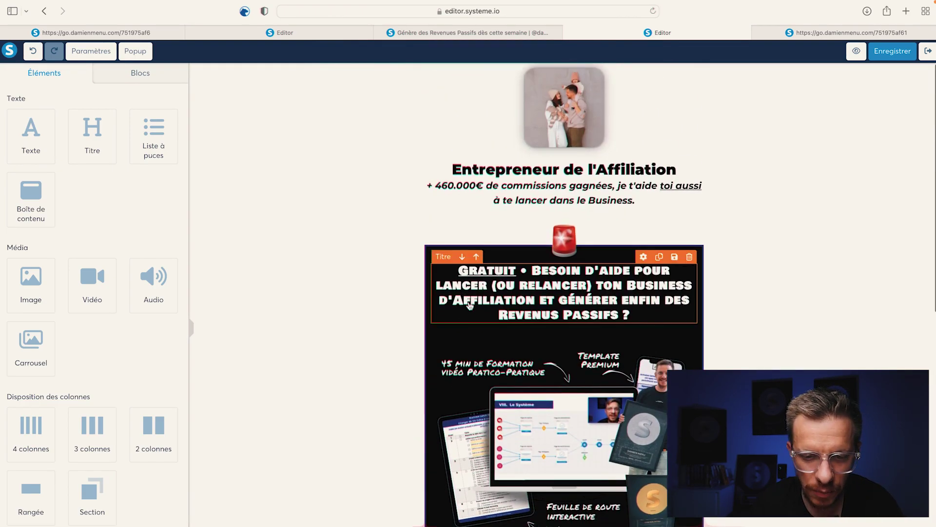
{"action": "scroll", "coordinate": [470, 306], "scroll_direction": "down", "scroll_amount": 10}
{"action": "scroll", "coordinate": [470, 306], "scroll_direction": "up", "scroll_amount": 3}
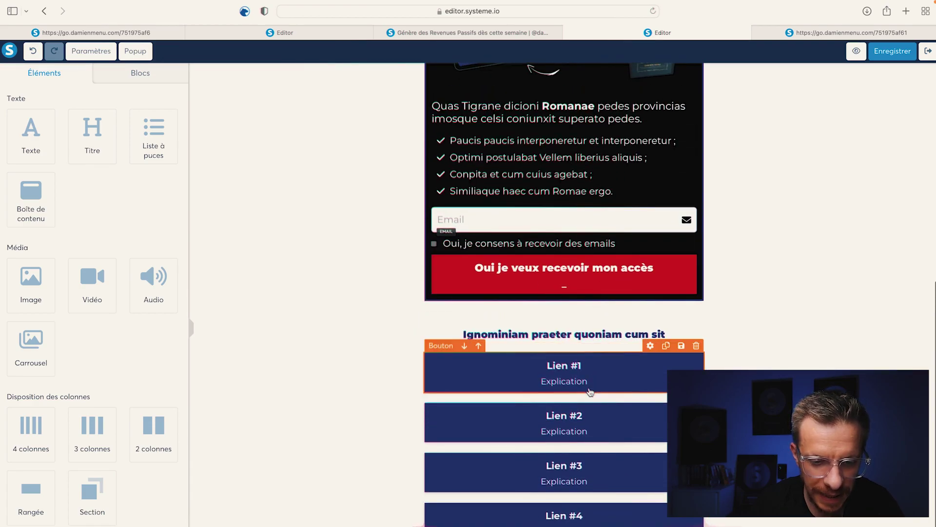
{"action": "left_click", "coordinate": [459, 32]}
{"action": "scroll", "coordinate": [468, 244], "scroll_direction": "down", "scroll_amount": 3}
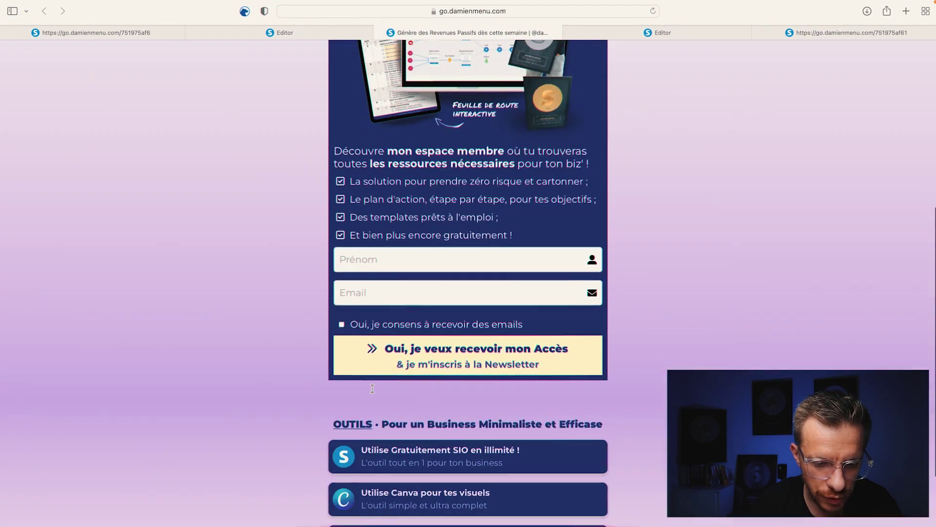
- Back in the editor, replace the heading above the link buttons with "Les outils que j'utilise"
{"action": "left_click", "coordinate": [640, 33]}
{"action": "double_click", "coordinate": [535, 334]}
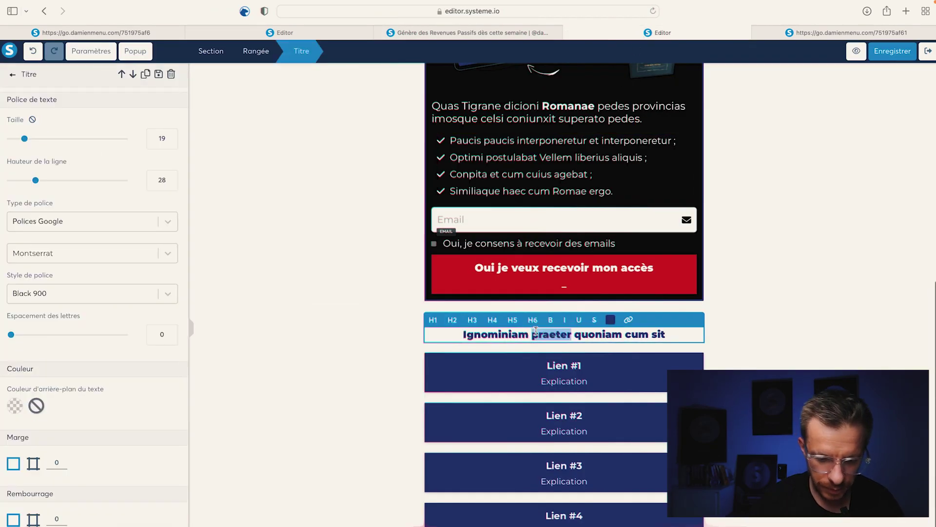
{"action": "triple_click", "coordinate": [535, 332]}
{"action": "type", "text": "Le"}
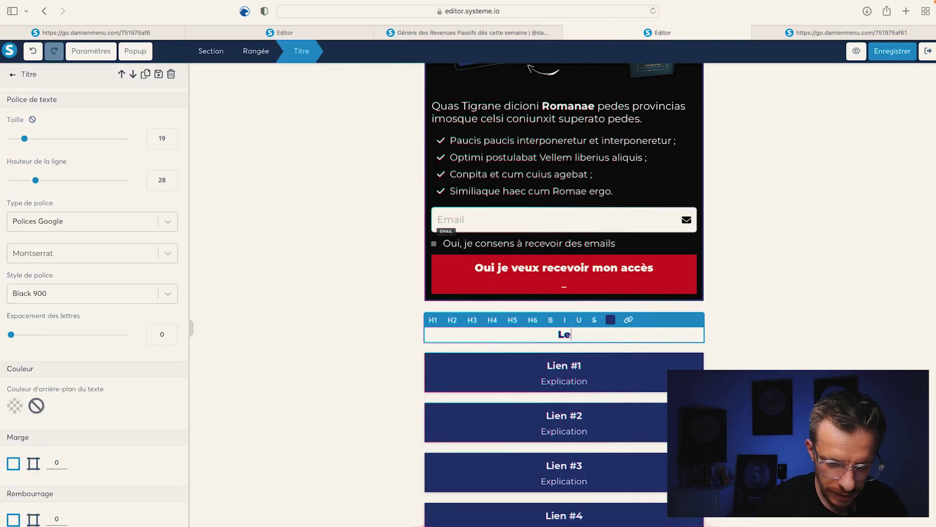
{"action": "type", "text": "s outils que j'ut"}
{"action": "key", "text": "BackSpace"}
{"action": "key", "text": "BackSpace"}
{"action": "key", "text": "BackSpace"}
{"action": "type", "text": "'"}
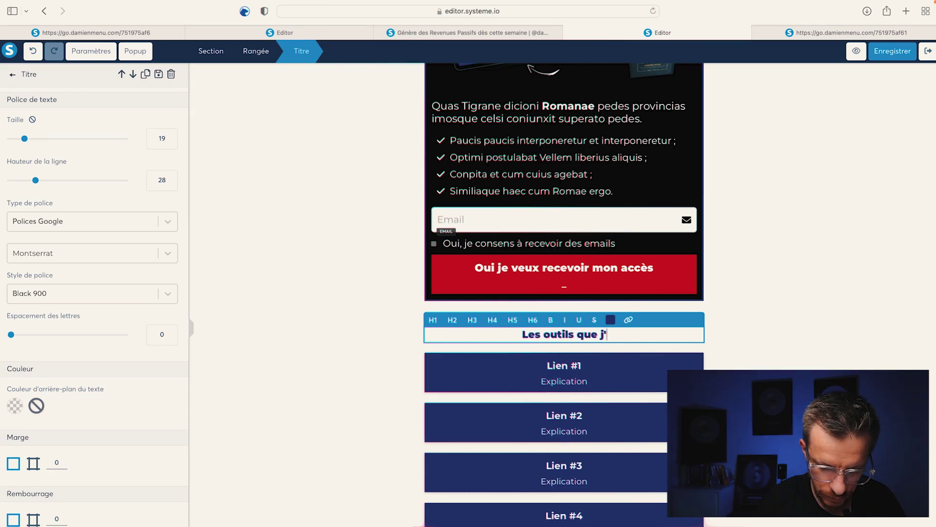
{"action": "type", "text": "utilise"}
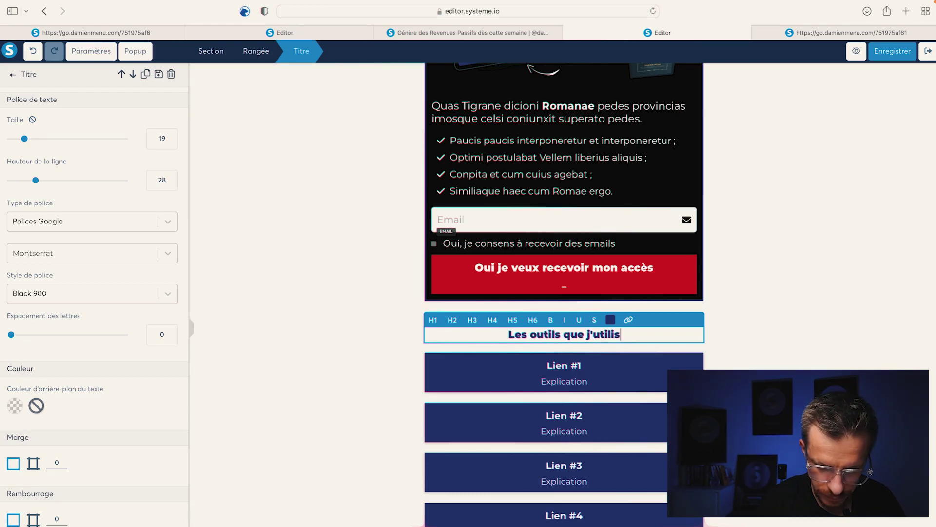
{"action": "left_click", "coordinate": [556, 398]}
{"action": "left_click", "coordinate": [572, 376]}
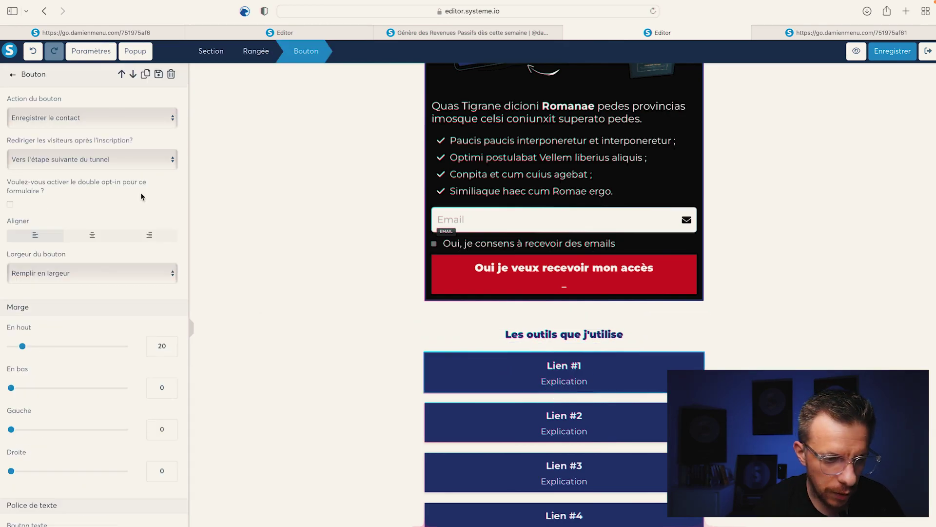
{"action": "left_click", "coordinate": [66, 123]}
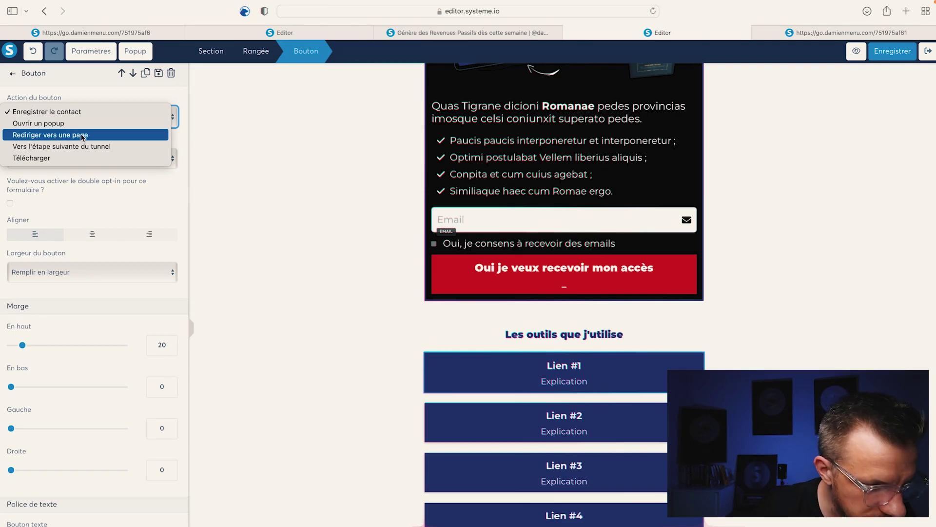
{"action": "left_click", "coordinate": [81, 135]}
{"action": "left_click", "coordinate": [70, 161]}
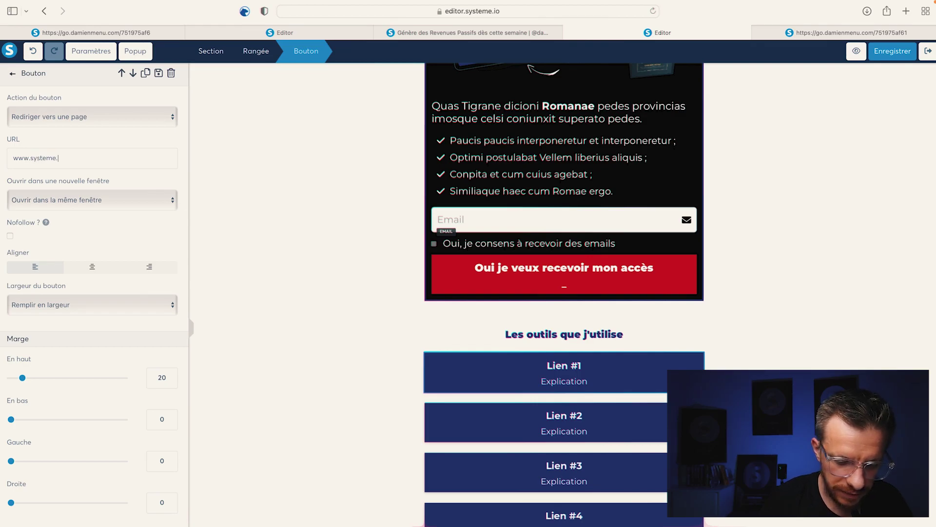
{"action": "left_click", "coordinate": [78, 204]}
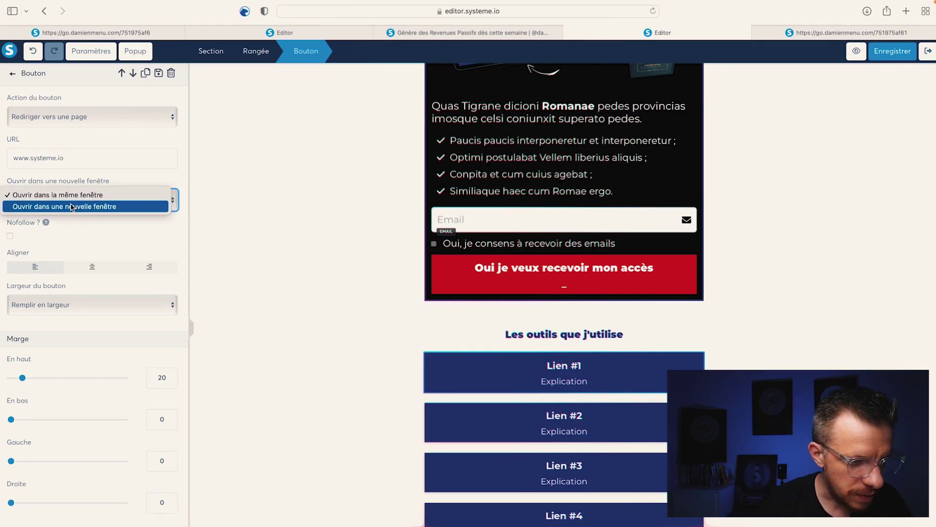
{"action": "left_click", "coordinate": [100, 210]}
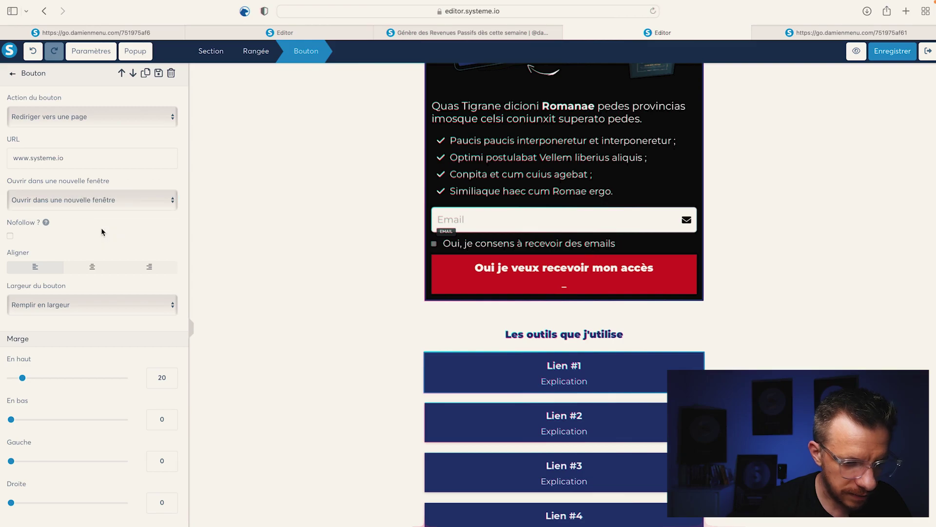
{"action": "left_click", "coordinate": [310, 343]}
- Set the first link button's text to "Systeme.io" and its subtext to "Pour vendre et héberger ses formations"
{"action": "left_click", "coordinate": [435, 386]}
{"action": "scroll", "coordinate": [71, 366], "scroll_direction": "down", "scroll_amount": 8}
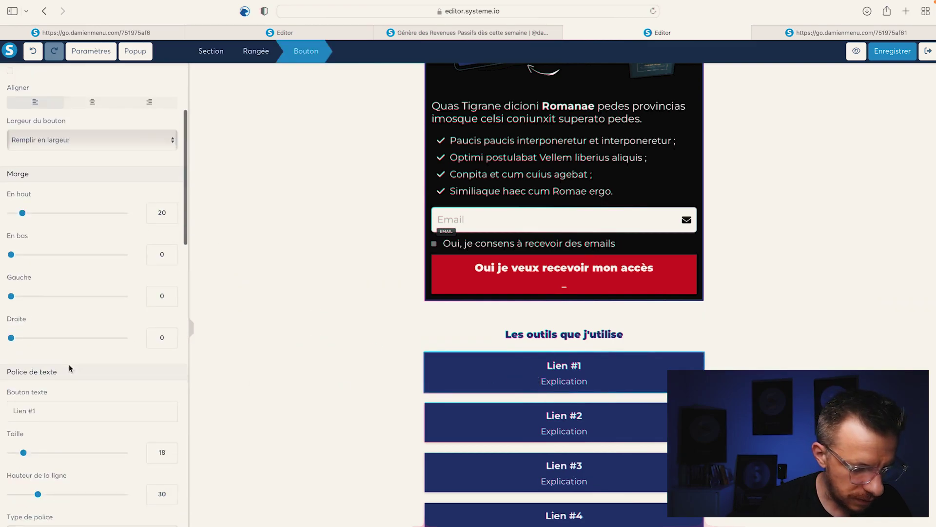
{"action": "scroll", "coordinate": [69, 365], "scroll_direction": "down", "scroll_amount": 3}
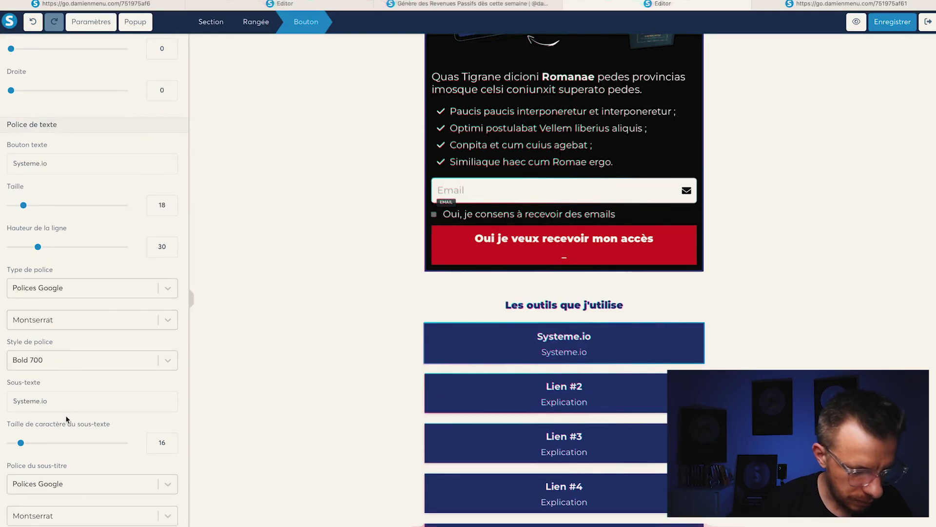
{"action": "triple_click", "coordinate": [61, 407]}
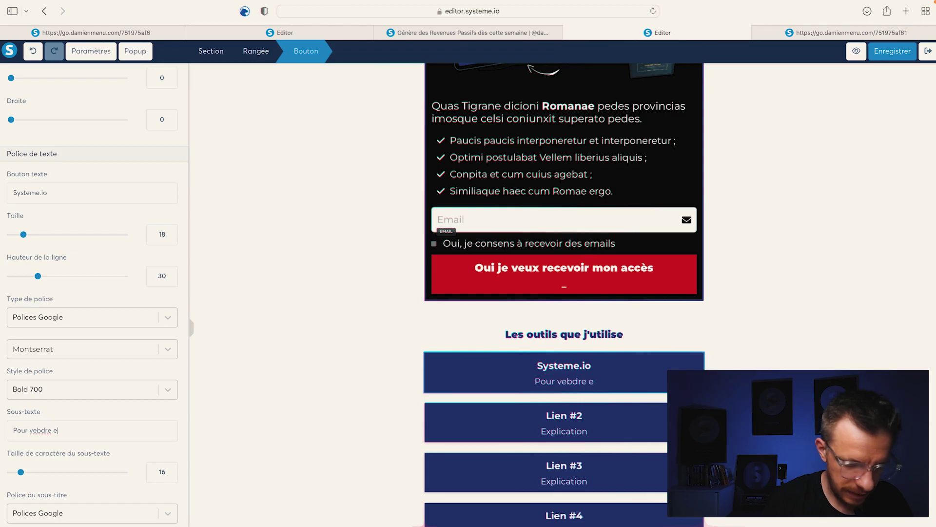
{"action": "type", "text": "Pour vendre et"}
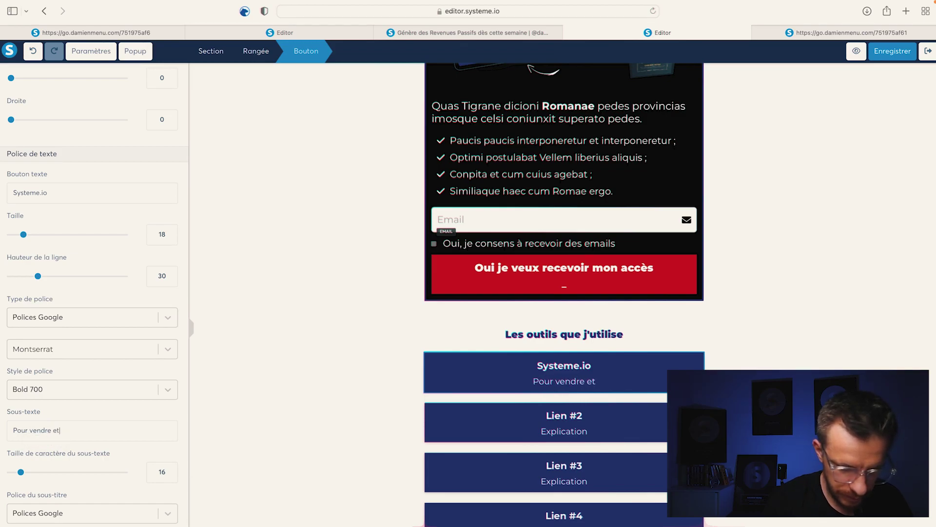
{"action": "type", "text": " héberger "}
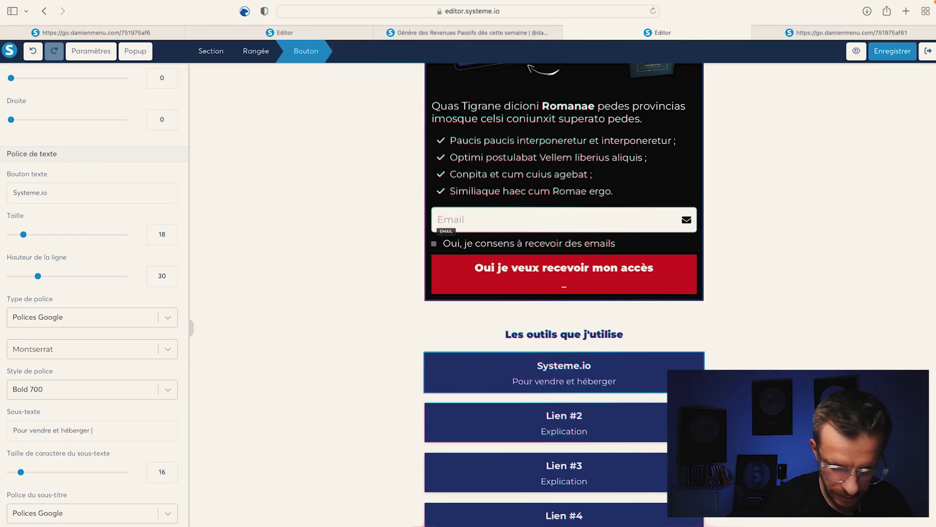
{"action": "type", "text": "ses formations"}
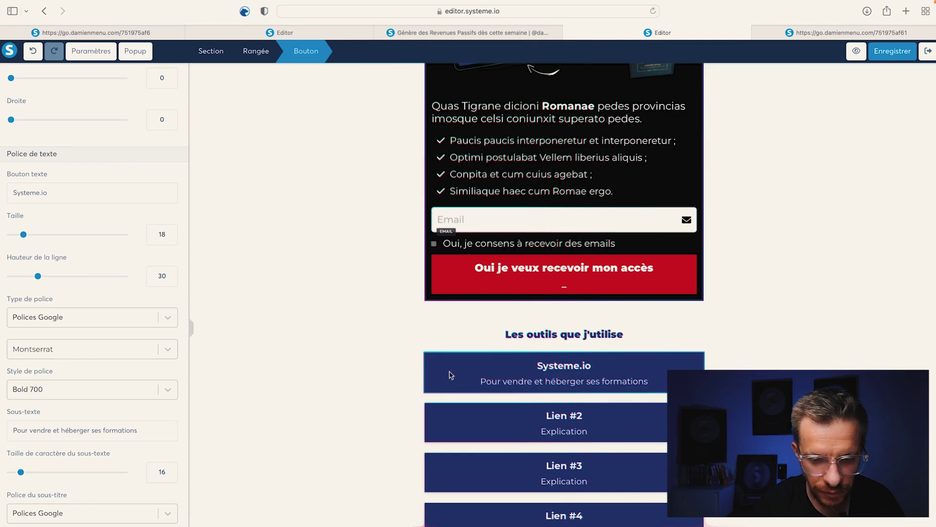
- Search the icons for "funnel" and add the two-tone funnel-dollar icon before the Systeme.io button's text
{"action": "scroll", "coordinate": [165, 367], "scroll_direction": "down", "scroll_amount": 10}
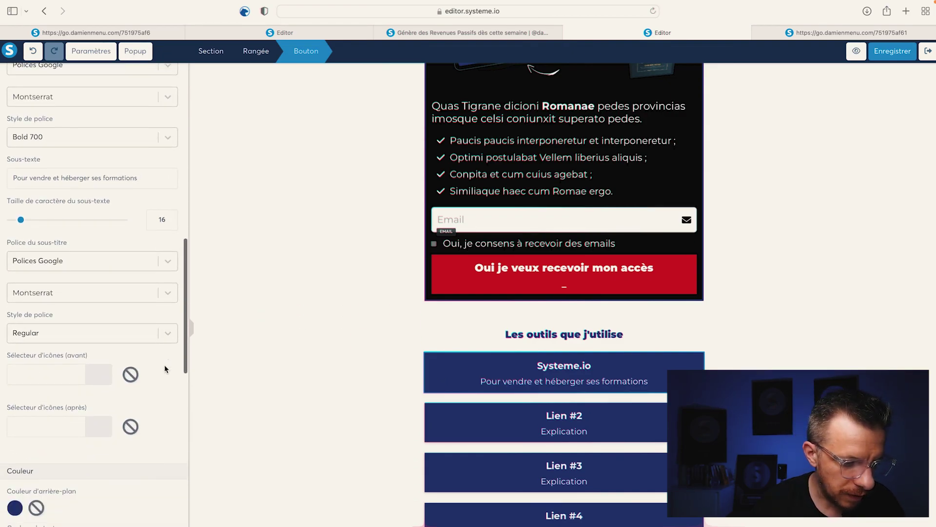
{"action": "left_click", "coordinate": [50, 193]}
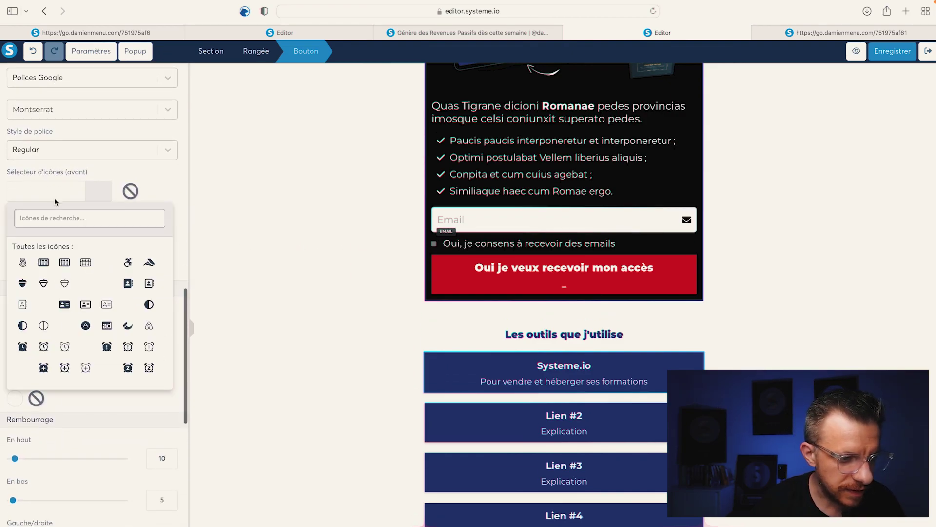
{"action": "type", "text": "funnel"}
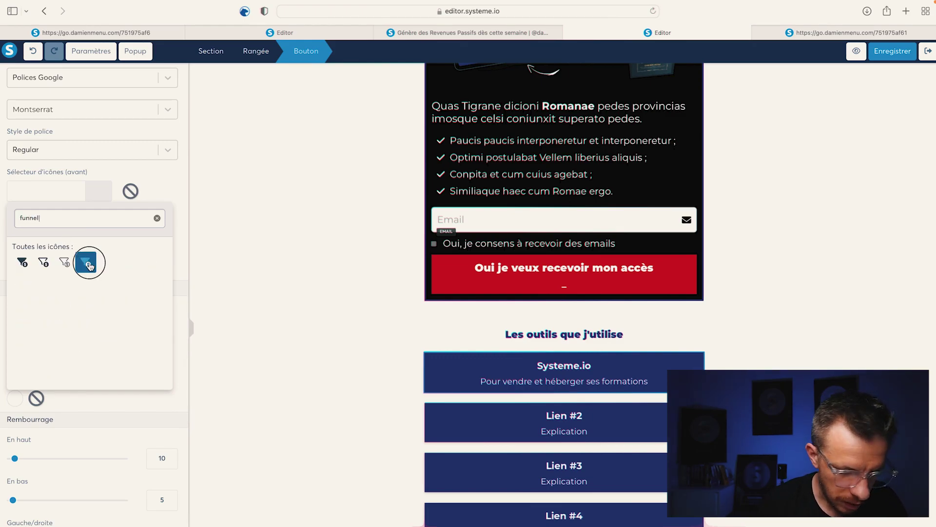
{"action": "left_click", "coordinate": [86, 263]}
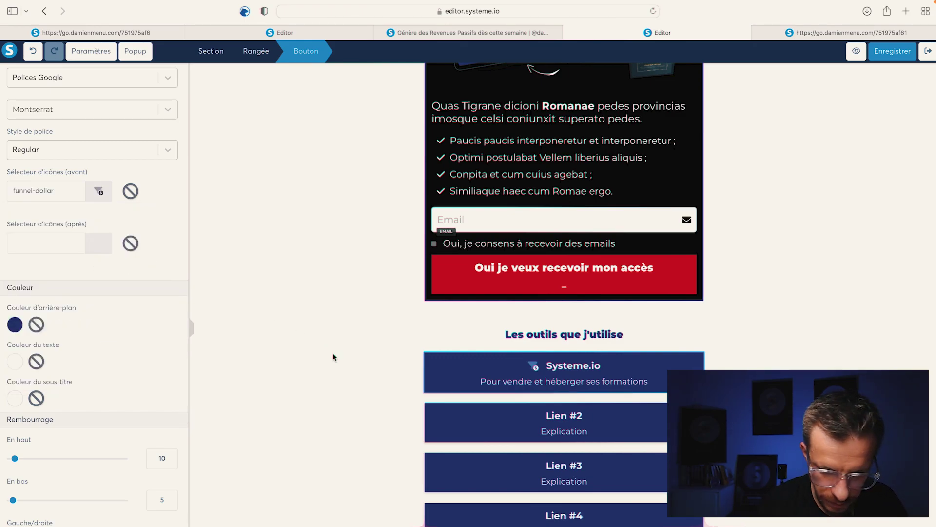
- Preview the customized page, dismiss the warning banner and review it from the profile photo down to the tool links
{"action": "left_click", "coordinate": [307, 386]}
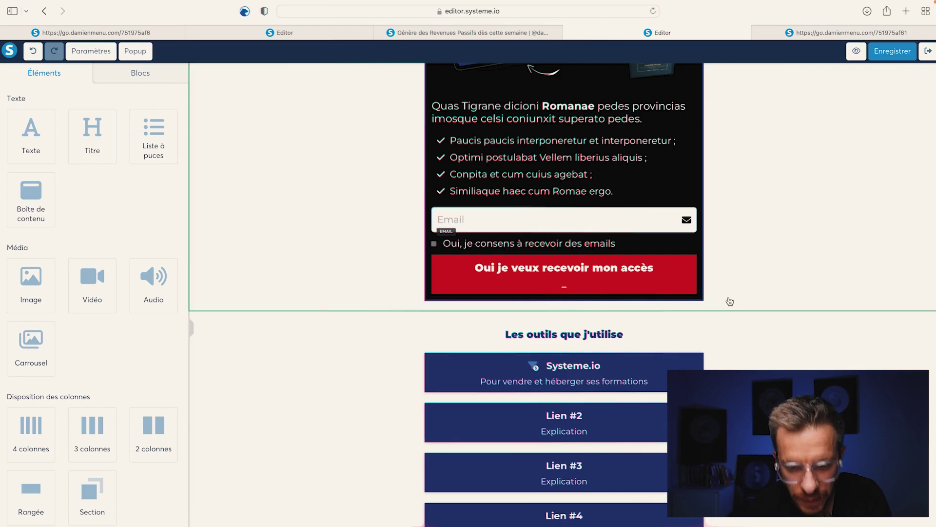
{"action": "scroll", "coordinate": [731, 292], "scroll_direction": "down", "scroll_amount": 1}
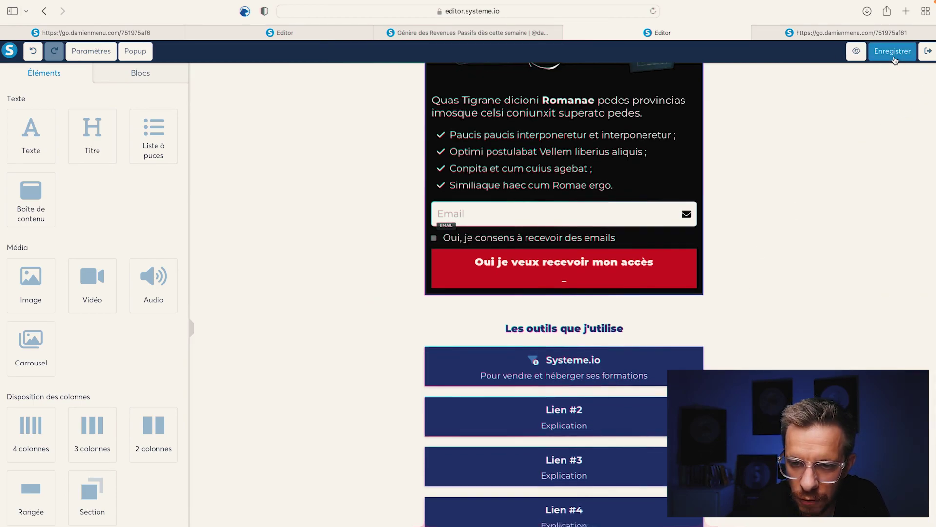
{"action": "left_click", "coordinate": [845, 51]}
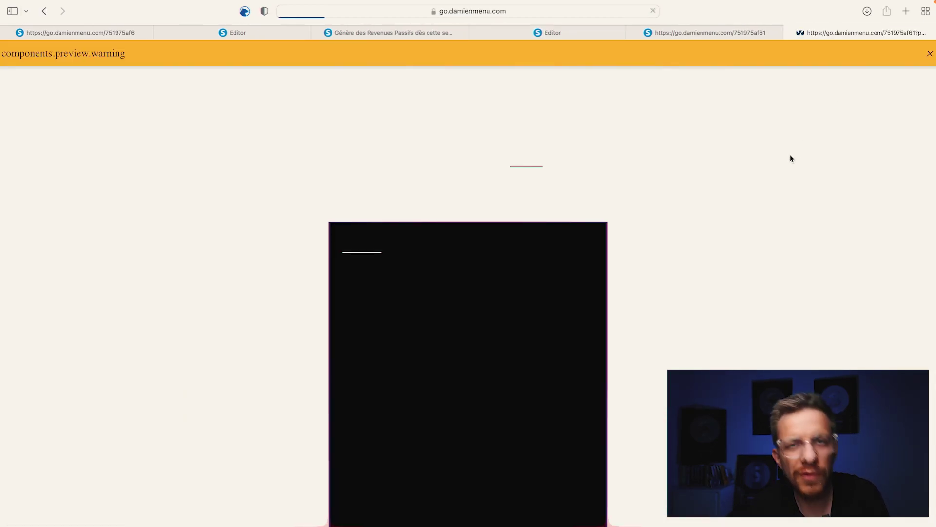
{"action": "left_click", "coordinate": [927, 52]}
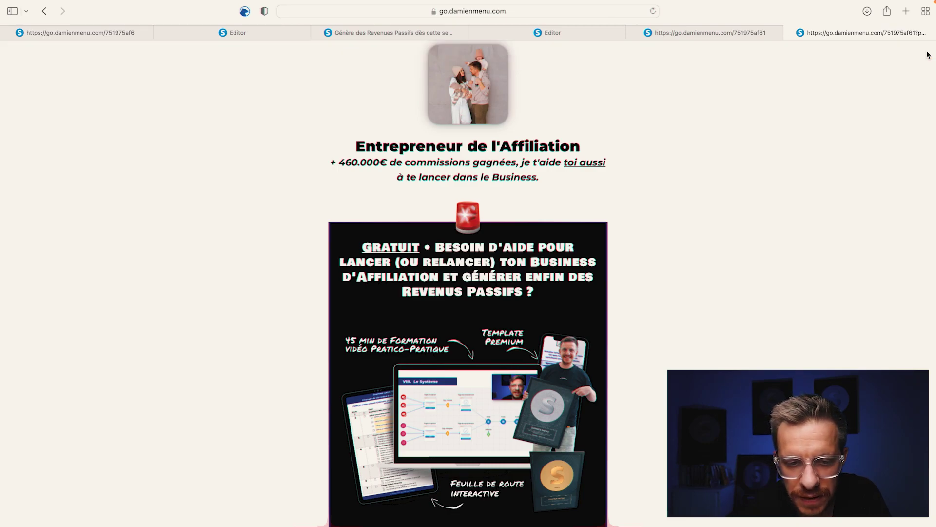
{"action": "scroll", "coordinate": [766, 264], "scroll_direction": "down", "scroll_amount": 7}
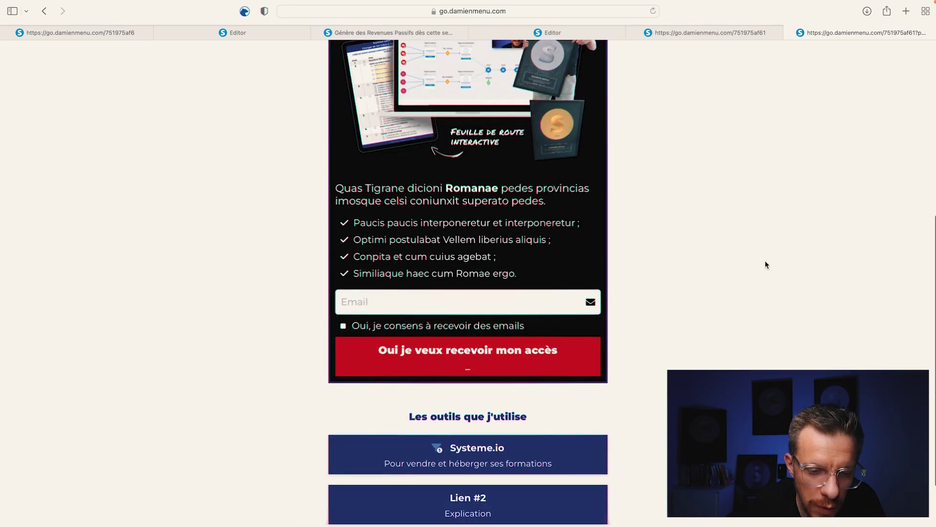
{"action": "scroll", "coordinate": [766, 265], "scroll_direction": "up", "scroll_amount": 6}
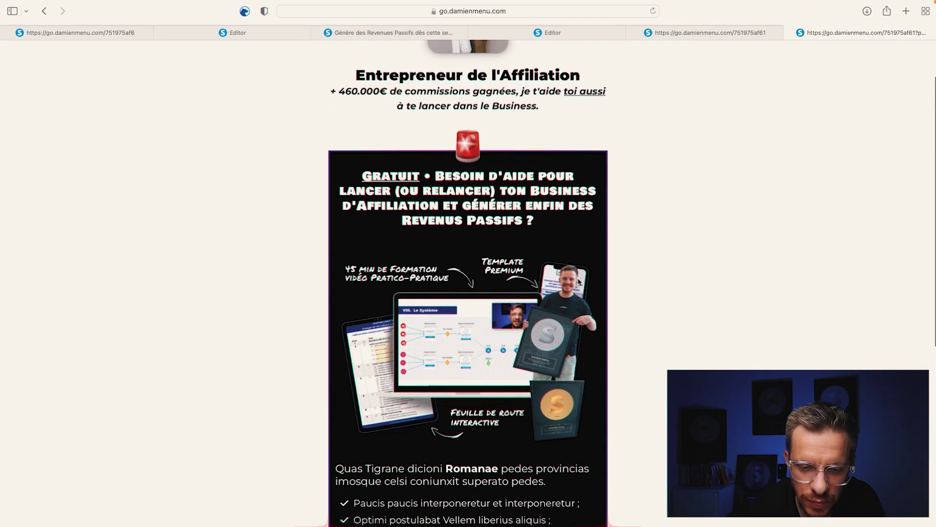
{"action": "scroll", "coordinate": [540, 362], "scroll_direction": "down", "scroll_amount": 9}
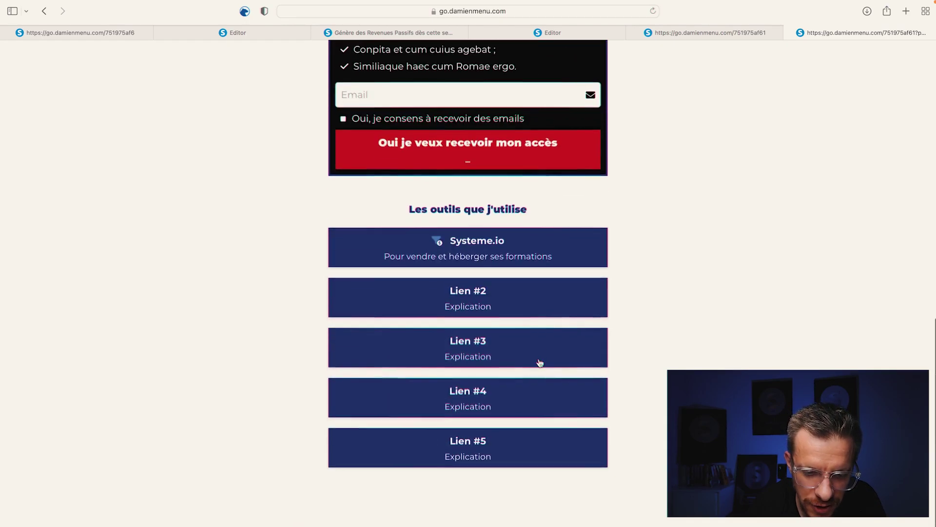
{"action": "scroll", "coordinate": [540, 361], "scroll_direction": "up", "scroll_amount": 10}
{"action": "scroll", "coordinate": [536, 221], "scroll_direction": "down", "scroll_amount": 1}
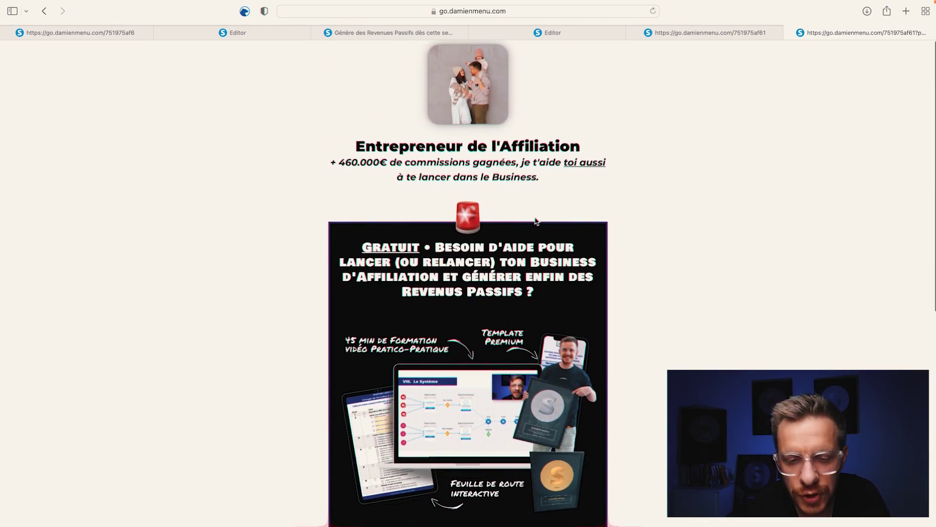
{"action": "scroll", "coordinate": [537, 221], "scroll_direction": "down", "scroll_amount": 2}
- Compare the published example page with the customized version
{"action": "left_click", "coordinate": [609, 32]}
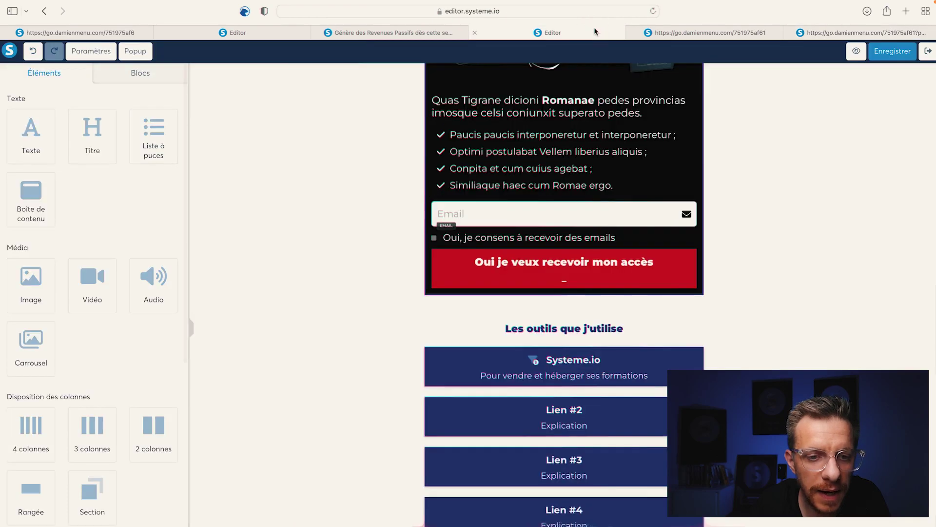
{"action": "left_click", "coordinate": [430, 33]}
{"action": "scroll", "coordinate": [303, 187], "scroll_direction": "up", "scroll_amount": 8}
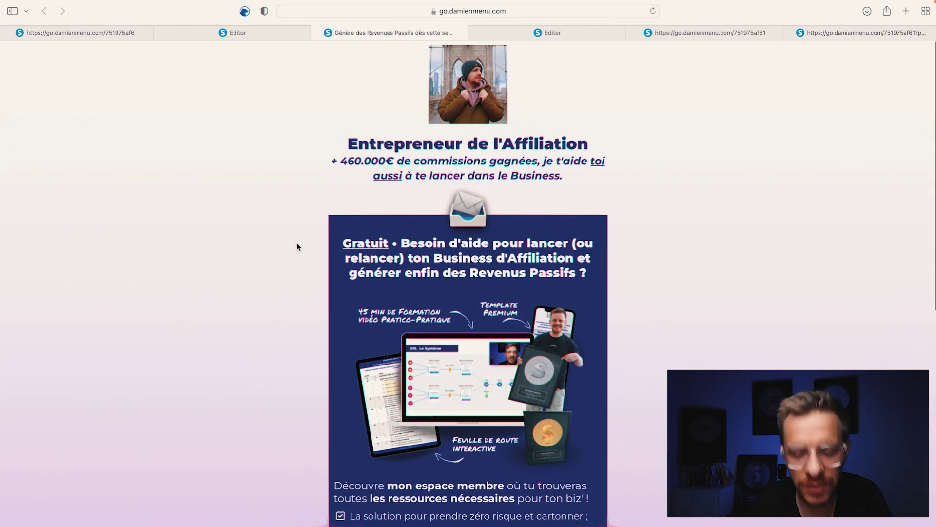
{"action": "scroll", "coordinate": [297, 246], "scroll_direction": "down", "scroll_amount": 8}
{"action": "scroll", "coordinate": [297, 247], "scroll_direction": "up", "scroll_amount": 8}
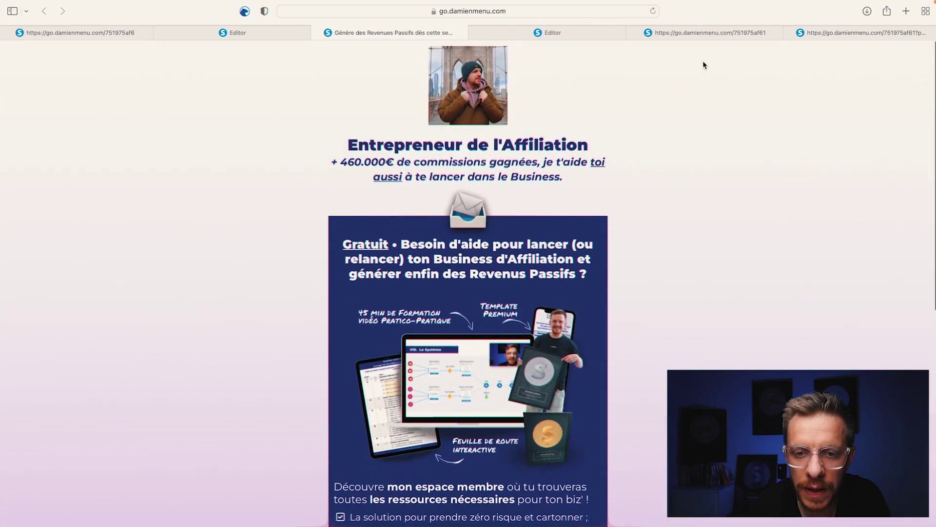
{"action": "left_click", "coordinate": [727, 34]}
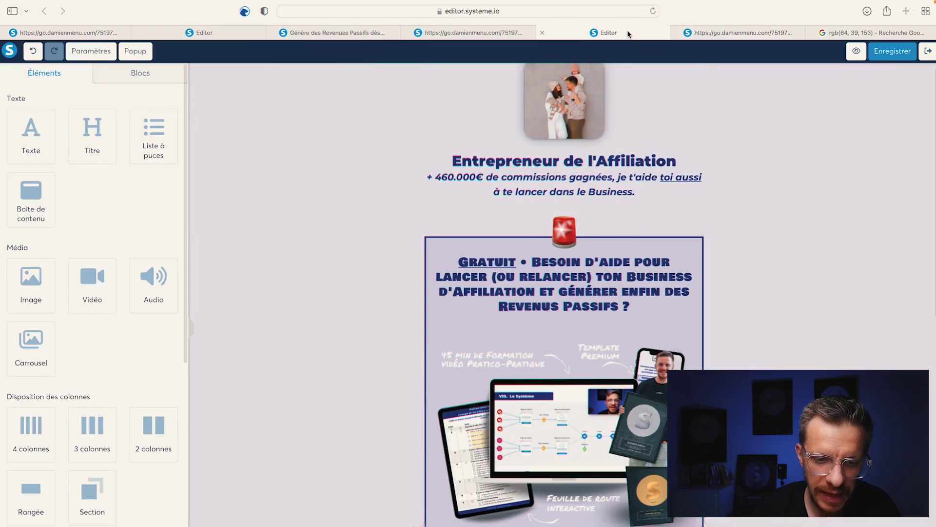
- Preview the purple-themed version of the page, dismiss the warning banner and return to its editor
{"action": "left_click", "coordinate": [856, 50]}
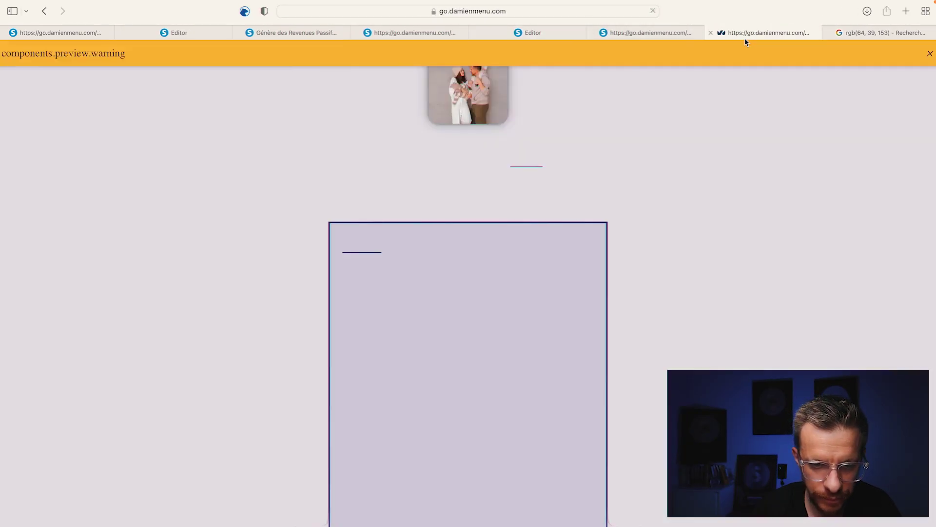
{"action": "left_click", "coordinate": [929, 58]}
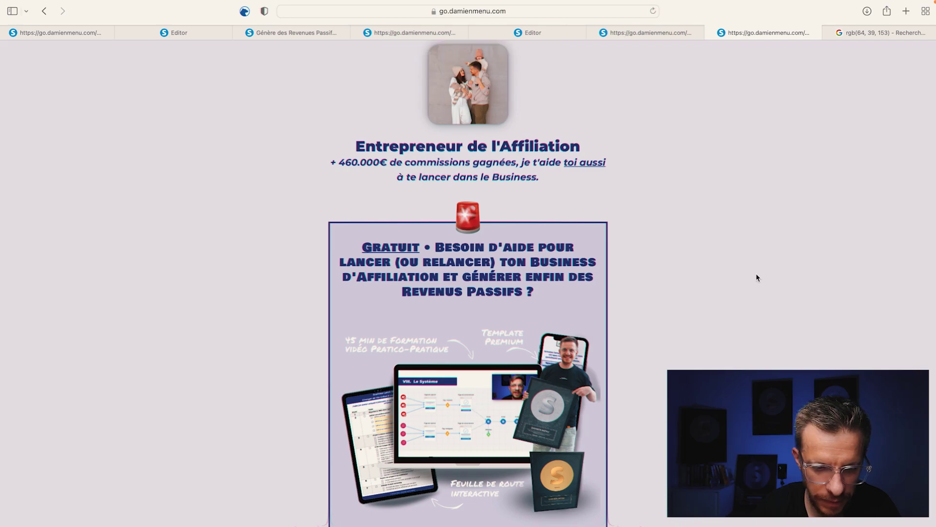
{"action": "scroll", "coordinate": [656, 137], "scroll_direction": "down", "scroll_amount": 3}
{"action": "left_click", "coordinate": [533, 32]}
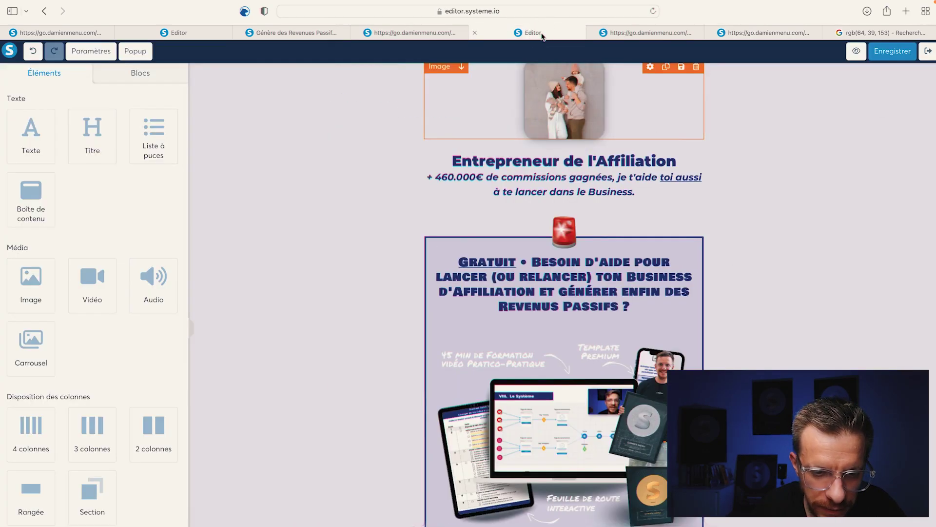
- Check the action settings of the Systeme.io link button
{"action": "left_click", "coordinate": [292, 362]}
{"action": "key", "text": "Escape"}
{"action": "scroll", "coordinate": [359, 366], "scroll_direction": "down", "scroll_amount": 10}
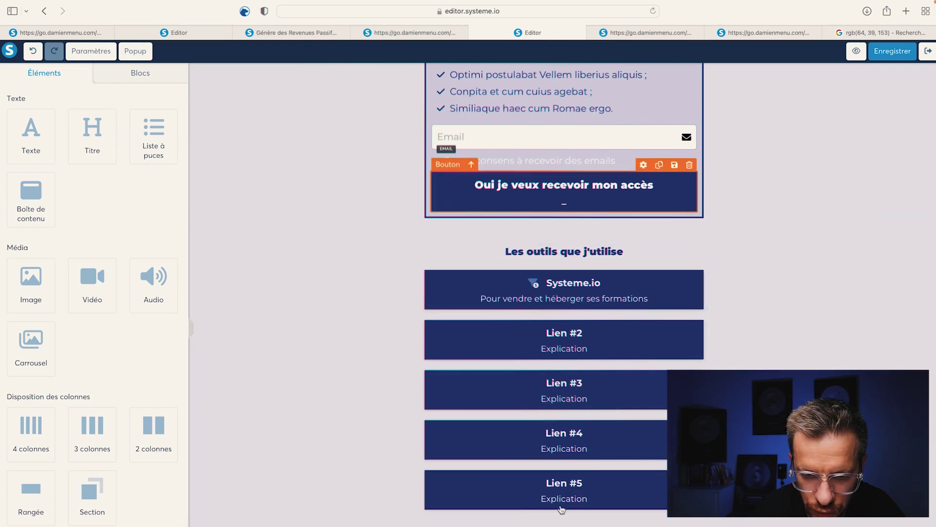
{"action": "left_click", "coordinate": [560, 287]}
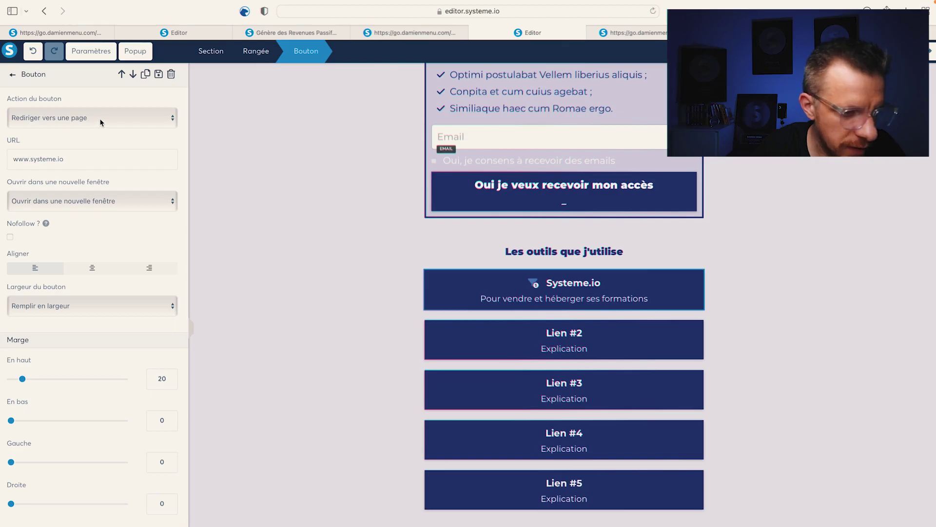
{"action": "key", "text": "Escape"}
- Duplicate the email form field and set the upper copy's data type to Prénom
{"action": "scroll", "coordinate": [541, 246], "scroll_direction": "up", "scroll_amount": 5}
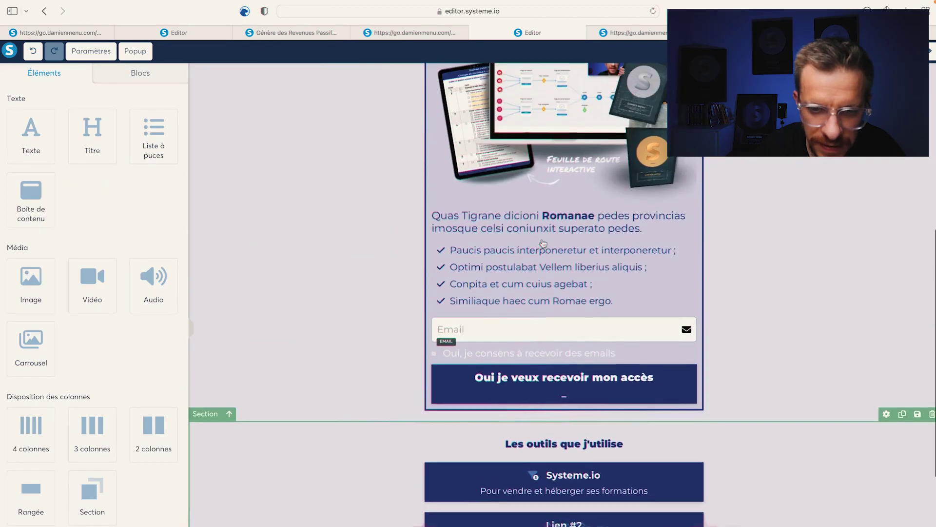
{"action": "scroll", "coordinate": [541, 241], "scroll_direction": "down", "scroll_amount": 1}
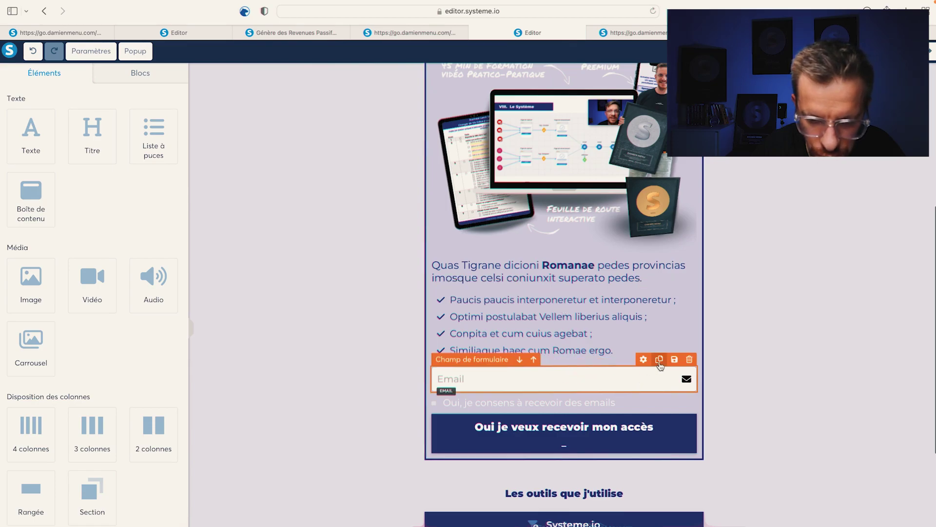
{"action": "left_click", "coordinate": [660, 361]}
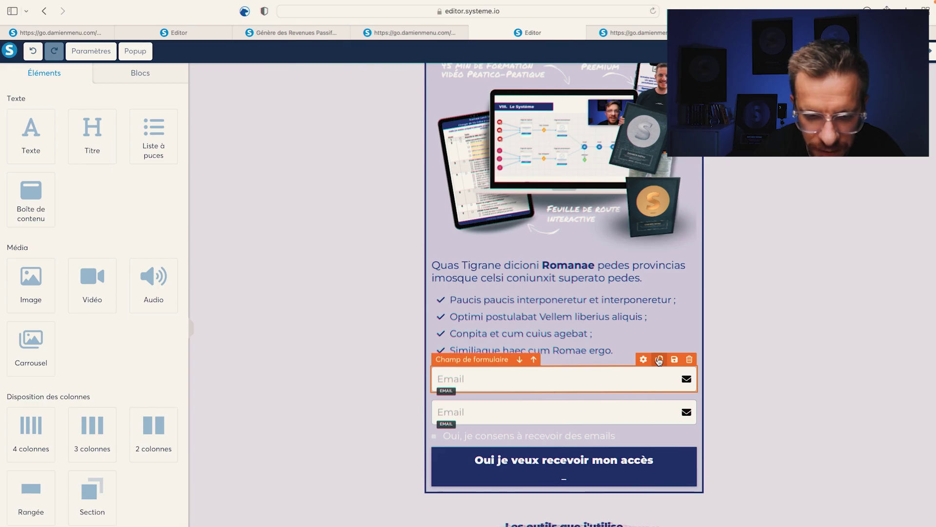
{"action": "left_click", "coordinate": [476, 377]}
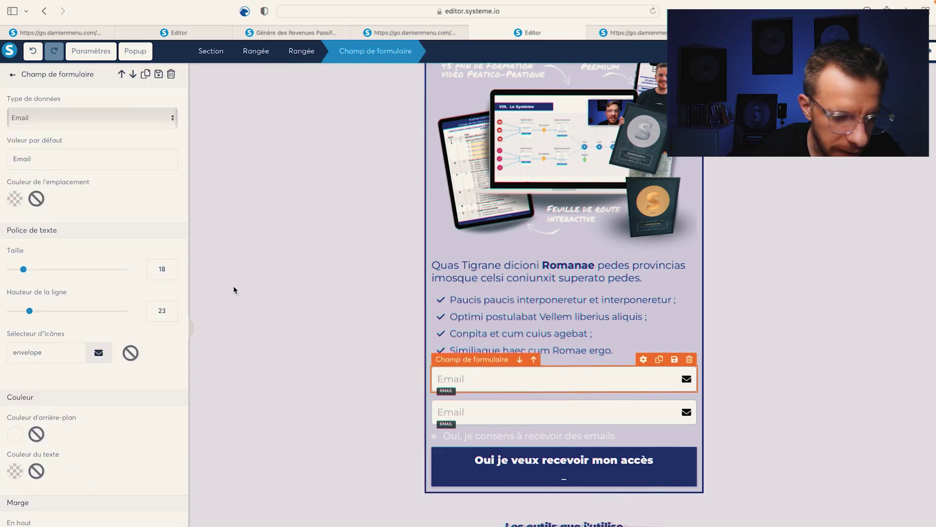
{"action": "left_click", "coordinate": [106, 123]}
{"action": "left_click", "coordinate": [102, 125]}
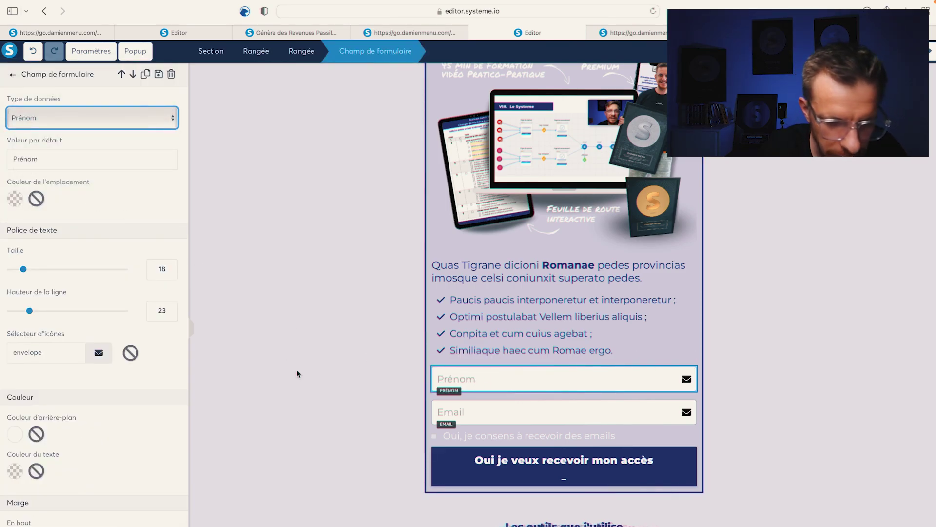
- Search the icons for "user" and replace the Prénom field's envelope with the user-alt icon
{"action": "left_click", "coordinate": [99, 352]}
{"action": "left_click", "coordinate": [112, 378]}
{"action": "type", "text": "user"}
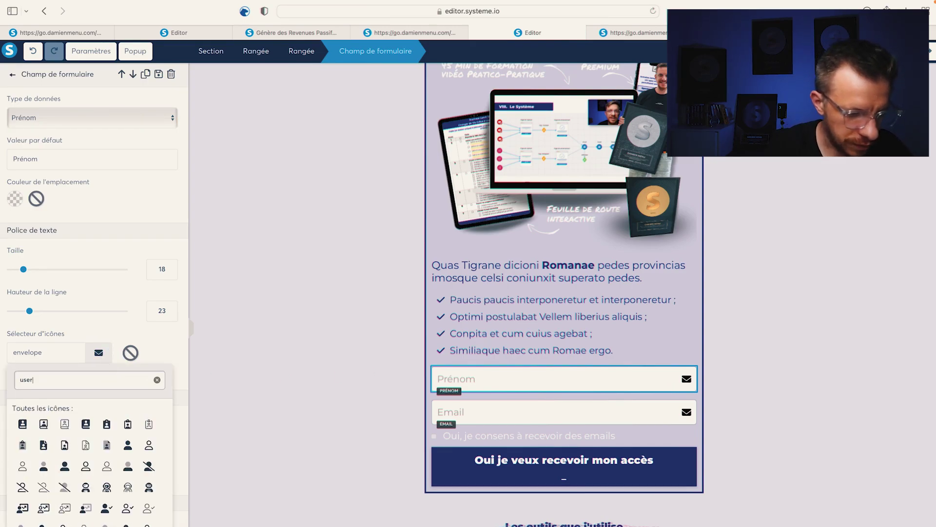
{"action": "left_click", "coordinate": [70, 469]}
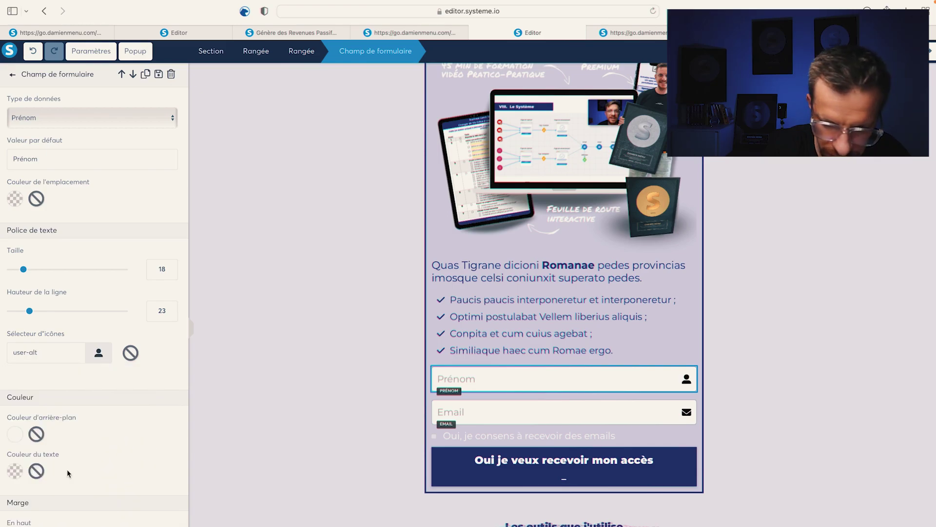
{"action": "left_click", "coordinate": [247, 431]}
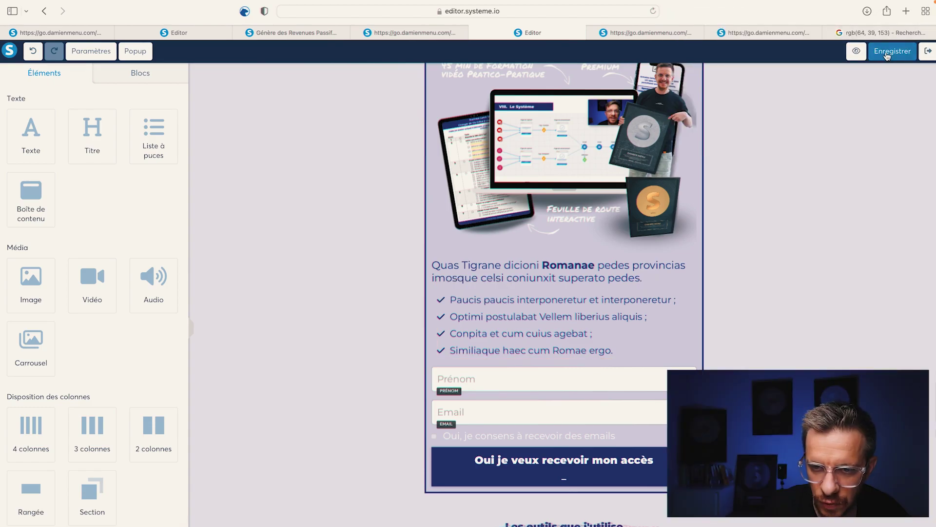
- Switch the editor to the mobile view and set the siren emoji's font size to 60
{"action": "scroll", "coordinate": [846, 131], "scroll_direction": "up", "scroll_amount": 6}
{"action": "left_click", "coordinate": [846, 130]}
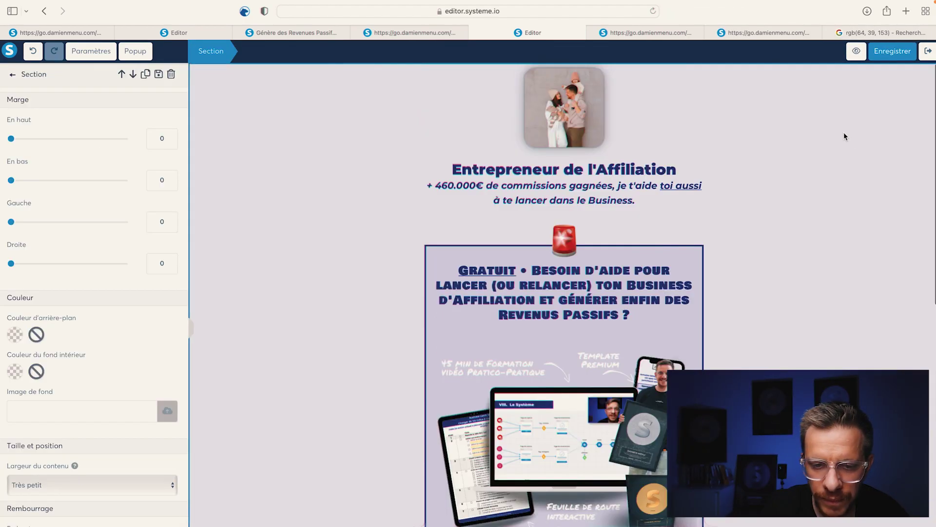
{"action": "left_click", "coordinate": [581, 250]}
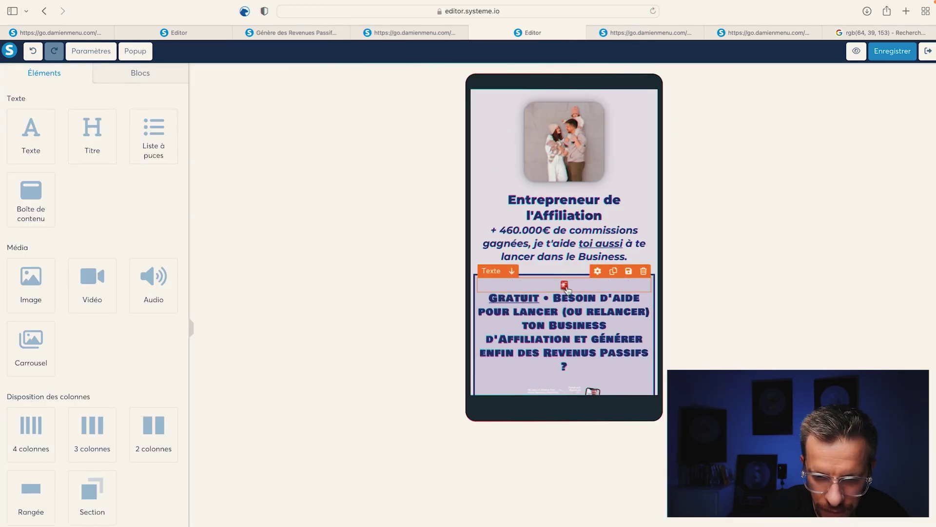
{"action": "left_click", "coordinate": [564, 286]}
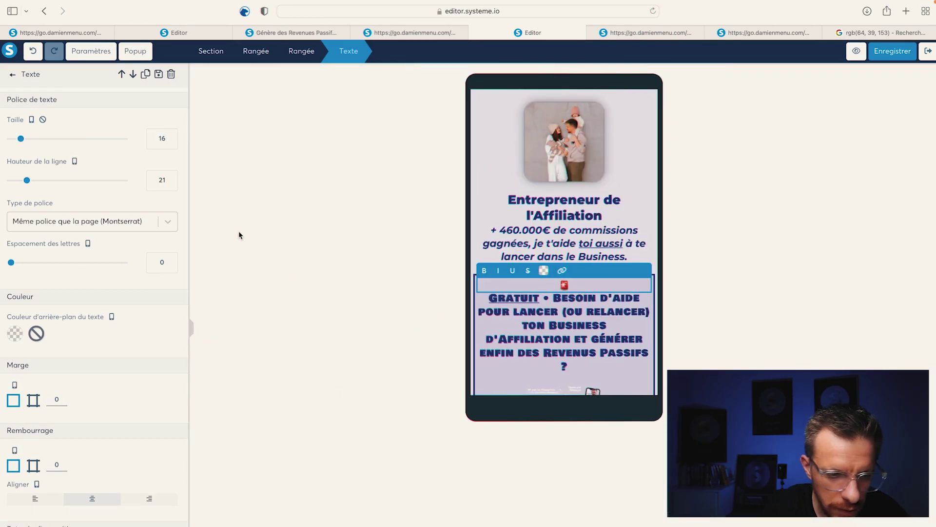
{"action": "type", "text": "60"}
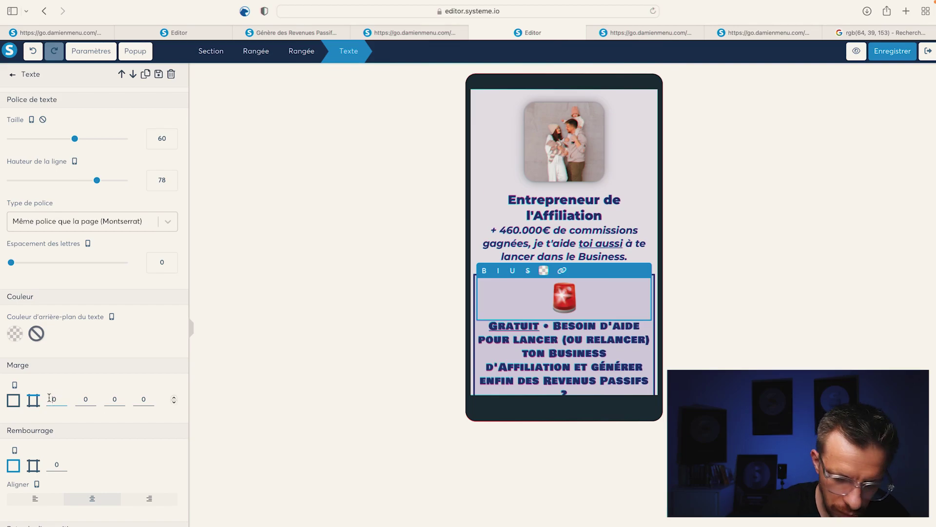
- Set the siren emoji's top margin to -50 in the mobile view
{"action": "type", "text": "5"}
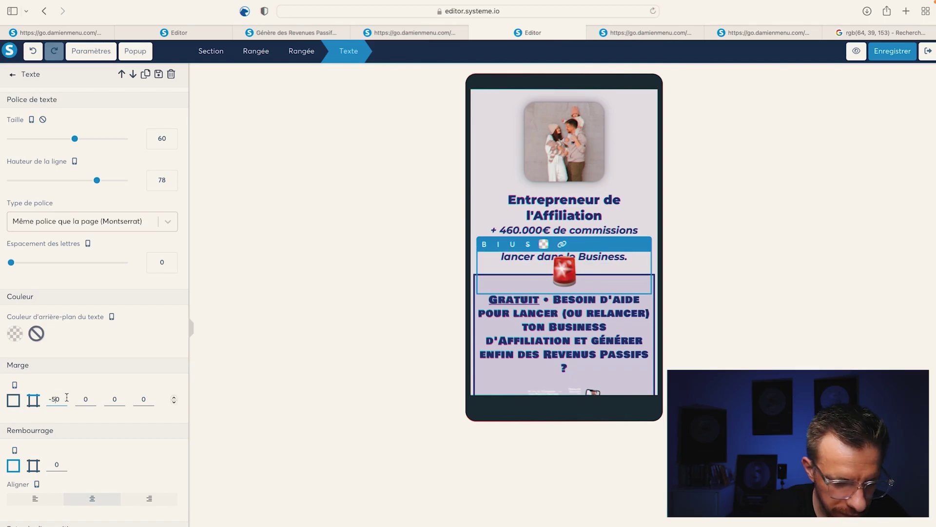
{"action": "triple_click", "coordinate": [518, 257]}
{"action": "left_click", "coordinate": [295, 255]}
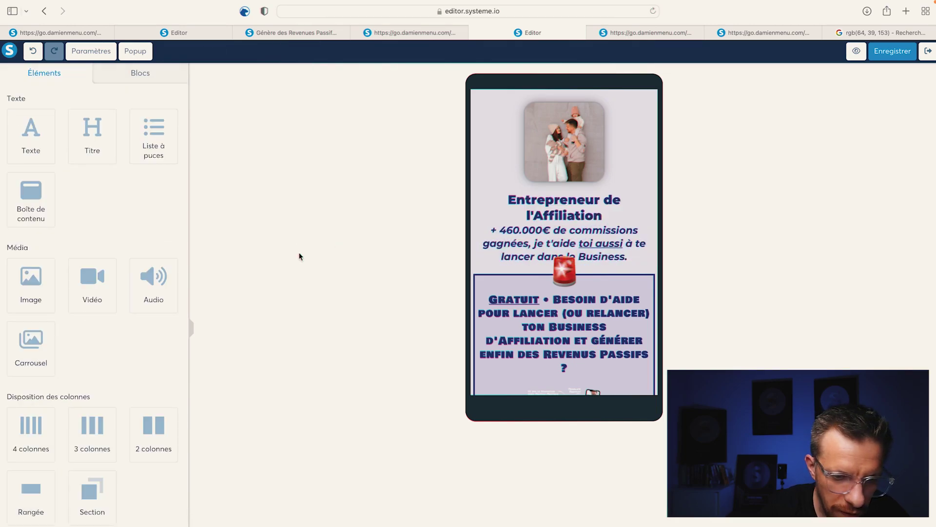
- Increase the framed offer row's top margin in the mobile view to separate the siren emoji from the subtitle, and check the spacing
{"action": "left_click", "coordinate": [477, 278]}
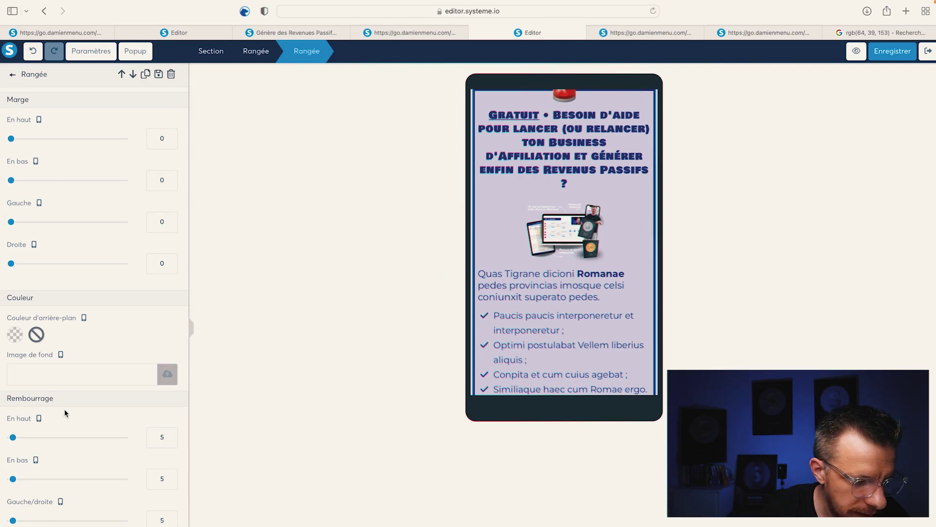
{"action": "left_click", "coordinate": [152, 138]}
{"action": "type", "text": "5"}
{"action": "left_click", "coordinate": [369, 127]}
{"action": "scroll", "coordinate": [561, 243], "scroll_direction": "up", "scroll_amount": 4}
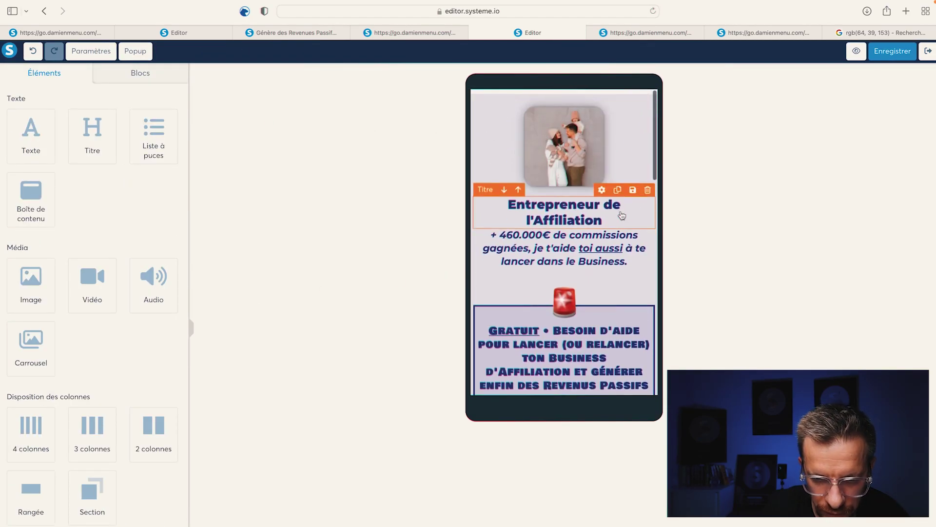
{"action": "scroll", "coordinate": [522, 381], "scroll_direction": "down", "scroll_amount": 2}
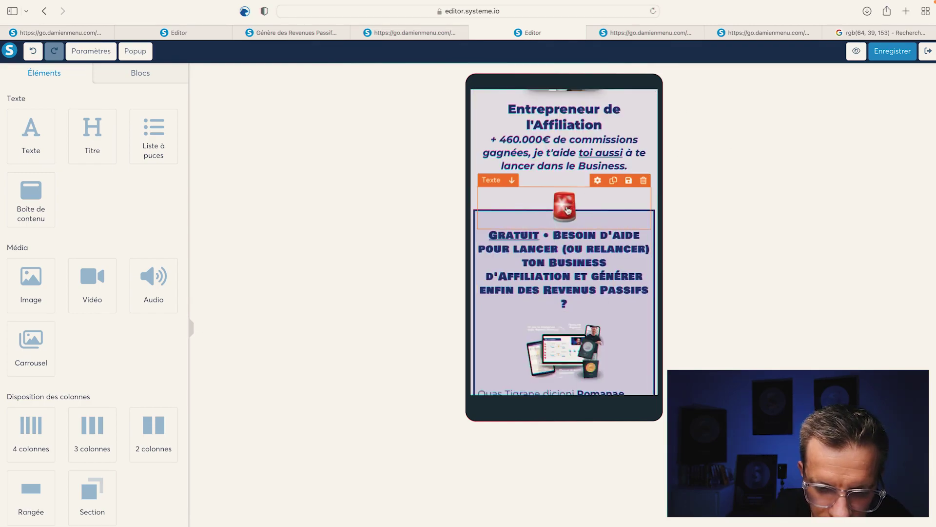
{"action": "scroll", "coordinate": [567, 209], "scroll_direction": "up", "scroll_amount": 2}
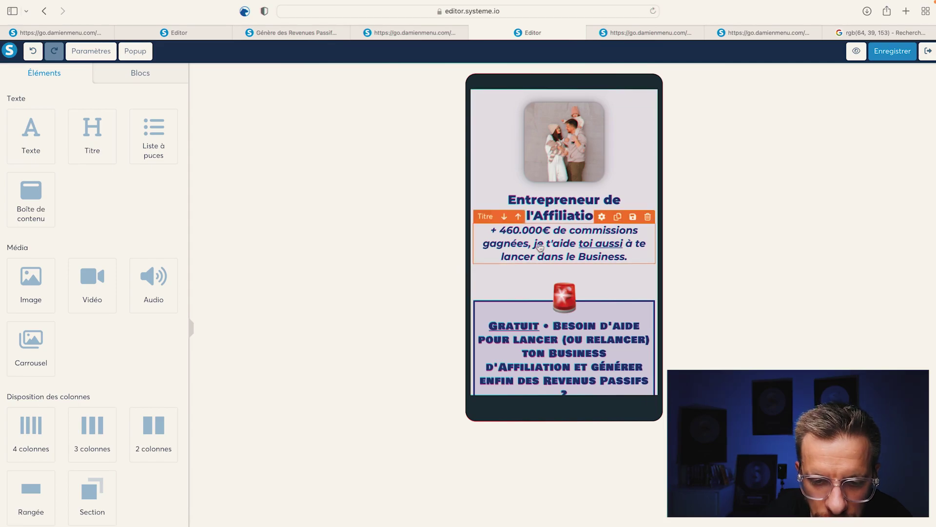
- Make the product mockup image under the GRATUIT title fill 100% of the width
{"action": "scroll", "coordinate": [541, 248], "scroll_direction": "down", "scroll_amount": 1}
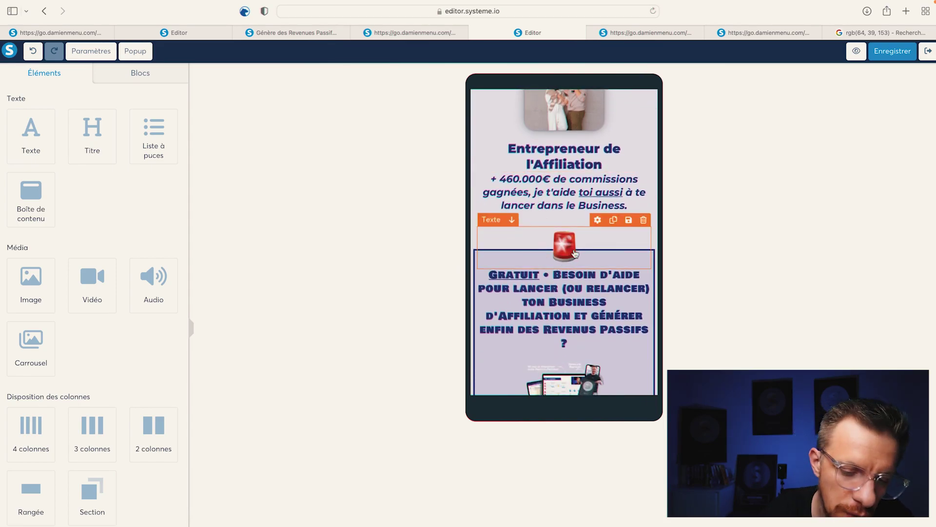
{"action": "scroll", "coordinate": [603, 239], "scroll_direction": "down", "scroll_amount": 3}
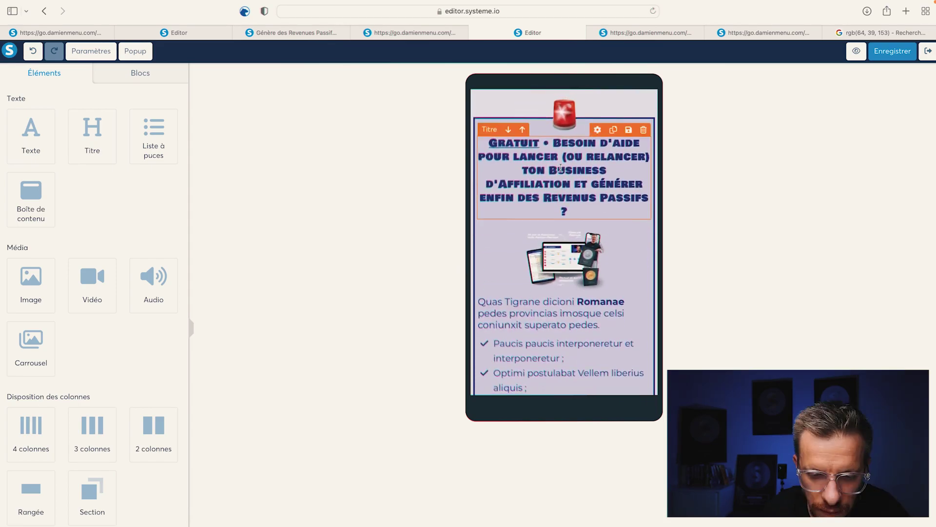
{"action": "left_click", "coordinate": [587, 252]}
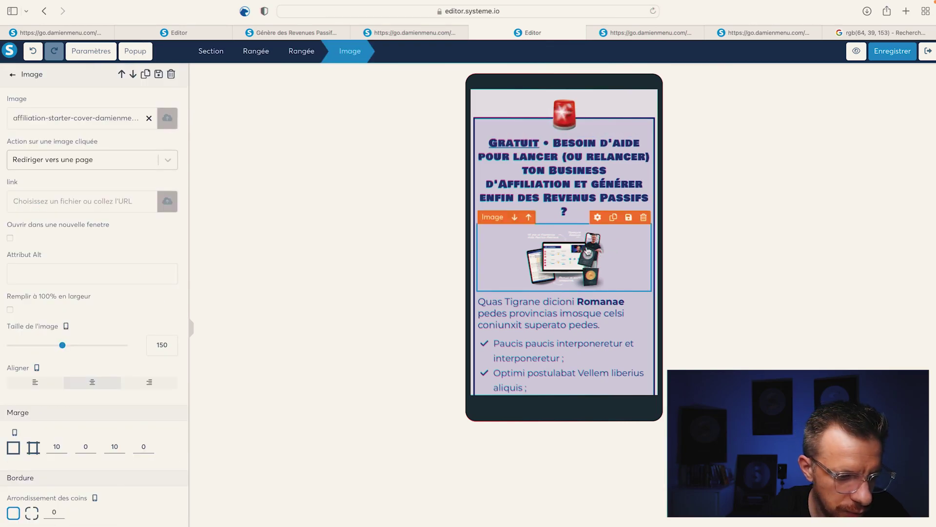
{"action": "left_click_drag", "start_coordinate": [67, 331], "coordinate": [194, 331]}
{"action": "left_click", "coordinate": [10, 290]}
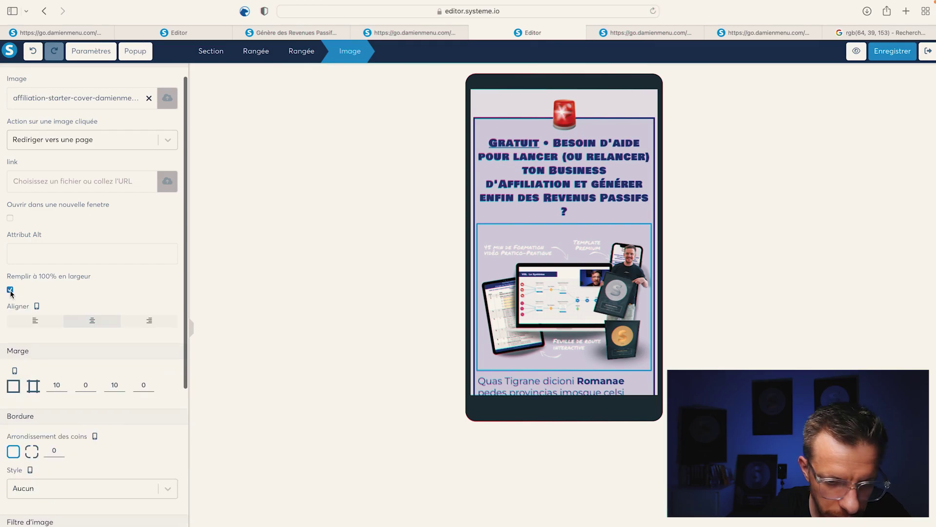
{"action": "left_click", "coordinate": [317, 283]}
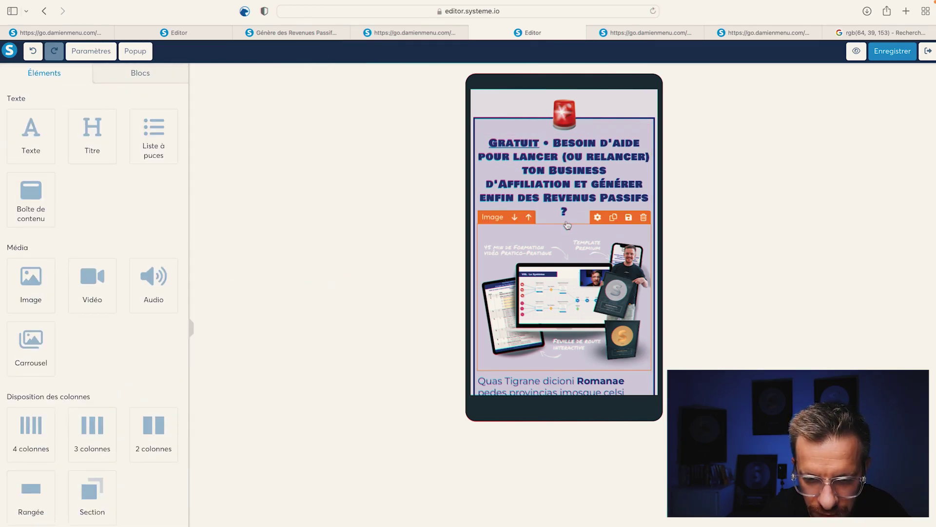
- Recolour the consent checkbox text with the saved dark blue 402799 at 100 opacity
{"action": "scroll", "coordinate": [566, 309], "scroll_direction": "down", "scroll_amount": 5}
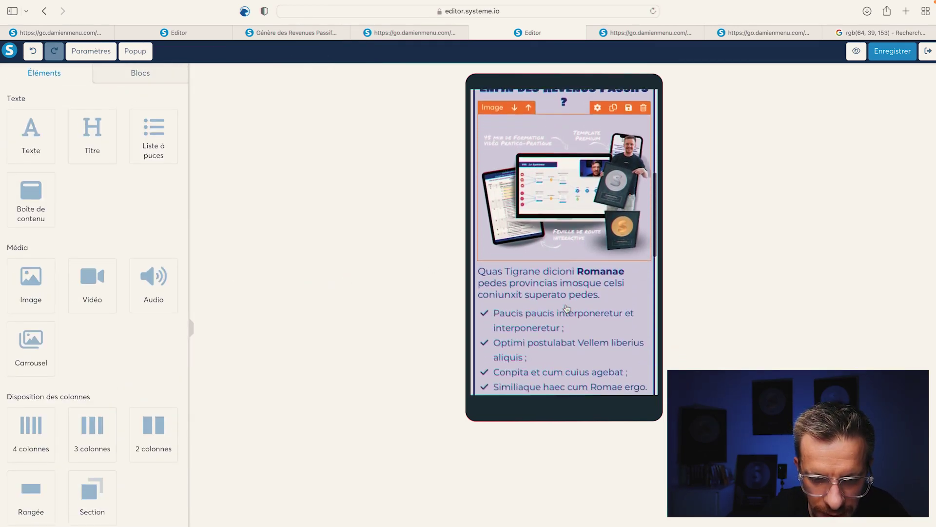
{"action": "scroll", "coordinate": [567, 264], "scroll_direction": "down", "scroll_amount": 10}
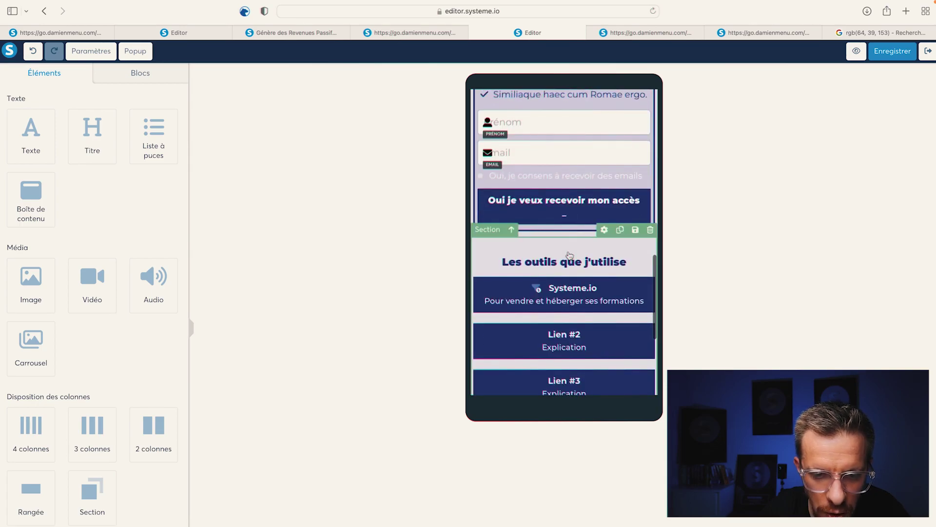
{"action": "scroll", "coordinate": [569, 256], "scroll_direction": "up", "scroll_amount": 4}
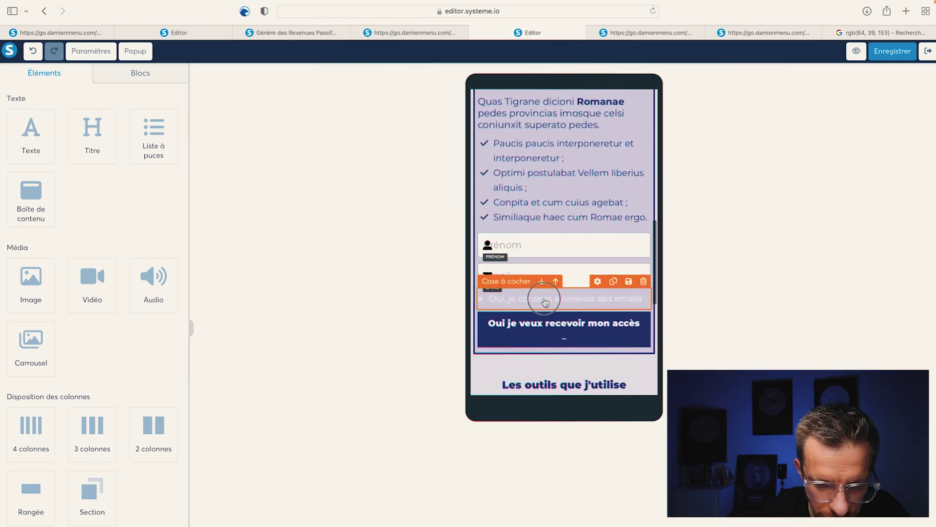
{"action": "triple_click", "coordinate": [545, 301]}
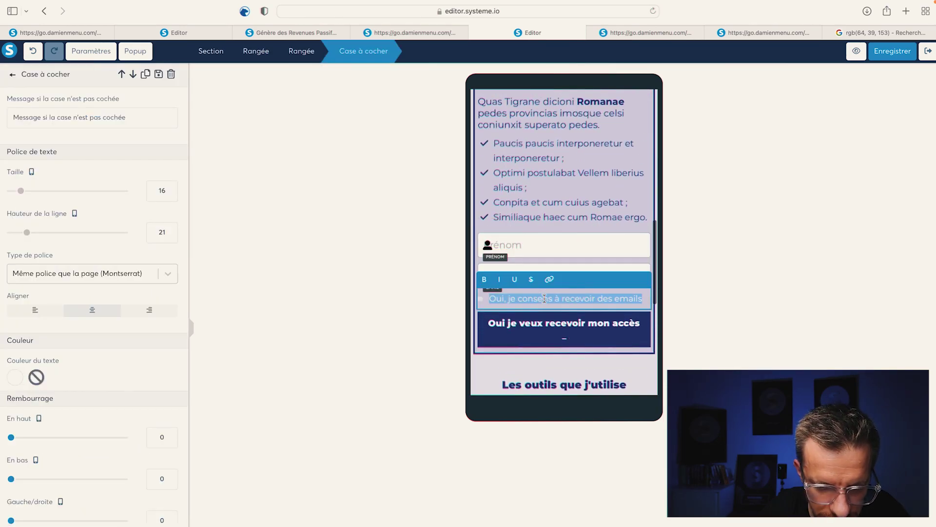
{"action": "left_click", "coordinate": [16, 378]}
{"action": "left_click", "coordinate": [159, 478]}
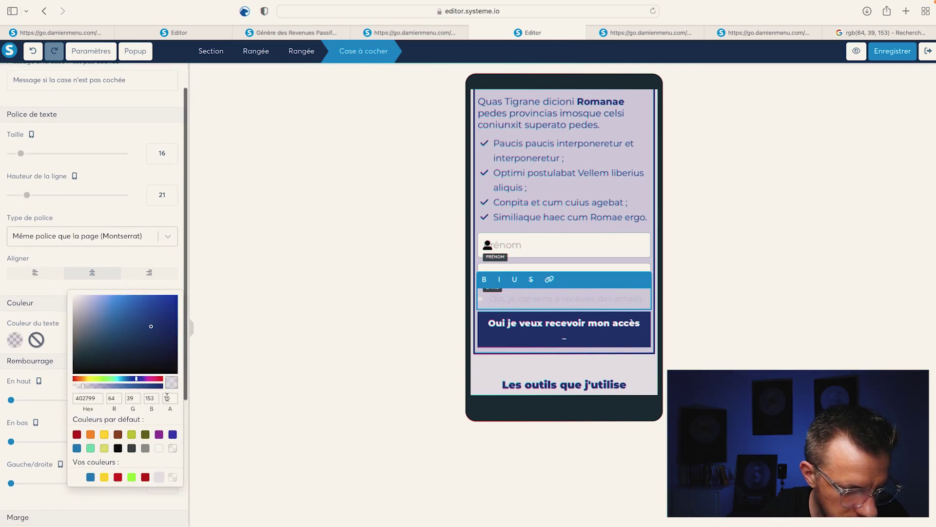
{"action": "type", "text": "0"}
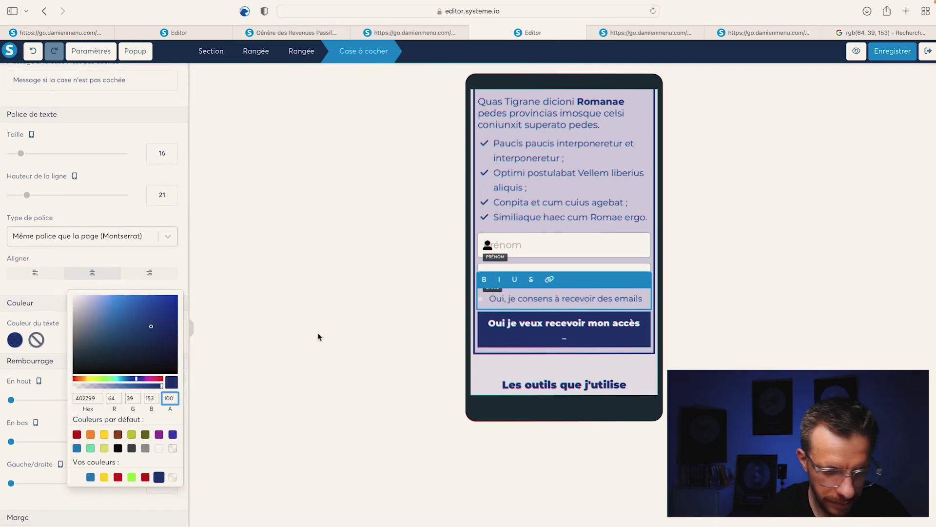
{"action": "left_click", "coordinate": [431, 333]}
{"action": "left_click", "coordinate": [401, 292]}
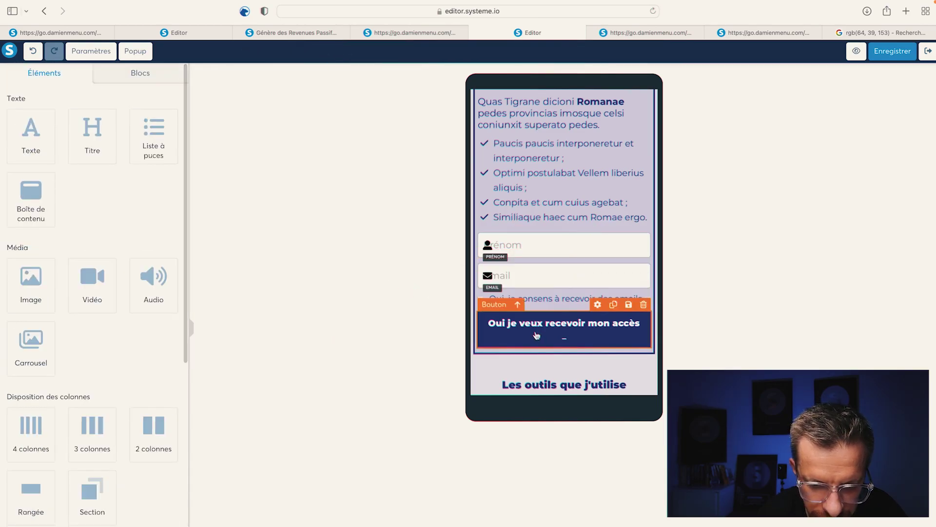
- Remove the dash subtext from the "Oui je veux recevoir mon accès" button
{"action": "scroll", "coordinate": [42, 360], "scroll_direction": "down", "scroll_amount": 3}
{"action": "left_click", "coordinate": [575, 339]}
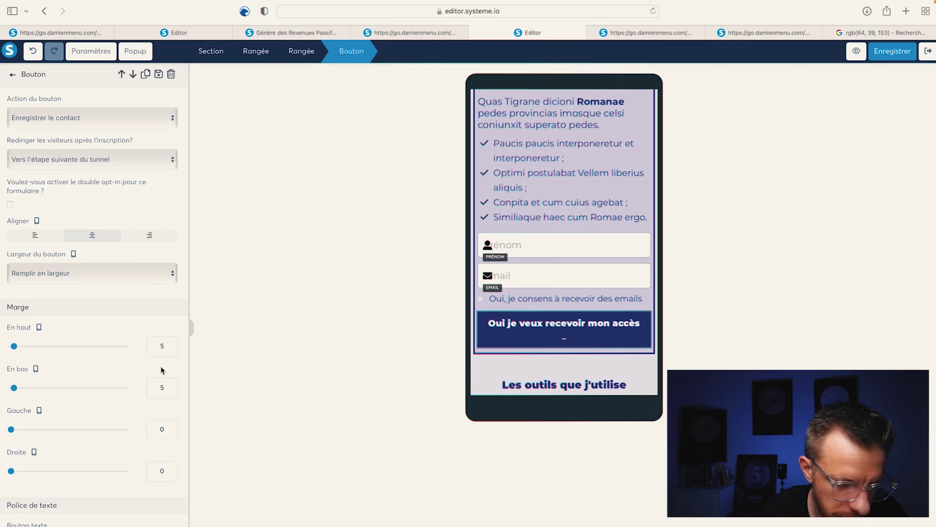
{"action": "scroll", "coordinate": [88, 399], "scroll_direction": "down", "scroll_amount": 10}
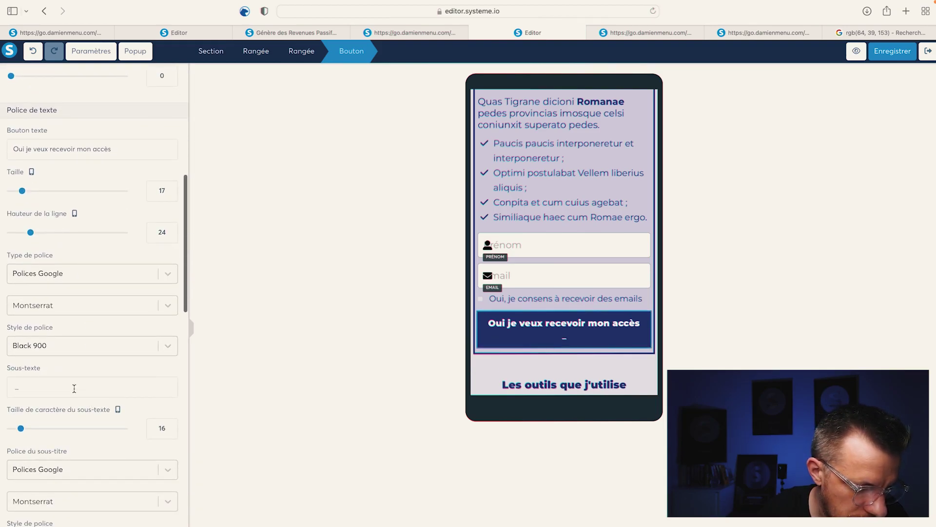
{"action": "key", "text": "BackSpace"}
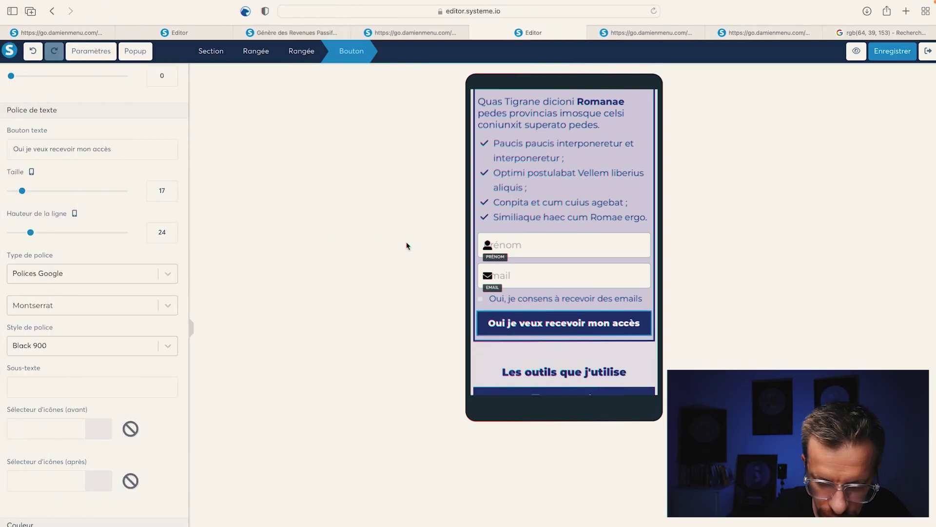
{"action": "left_click", "coordinate": [412, 249]}
- Search the icons for "lock" and add a padlock before the "Oui je veux recevoir mon accès" button text
{"action": "left_click", "coordinate": [546, 323]}
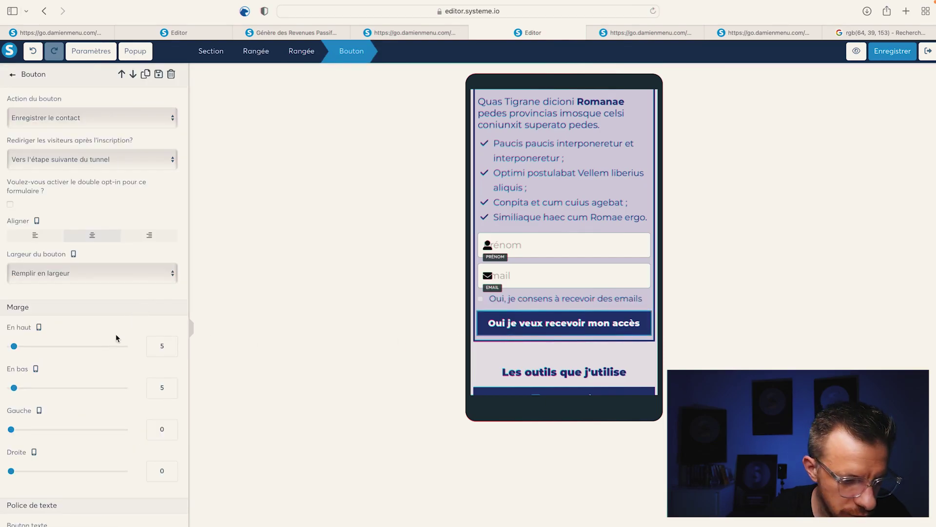
{"action": "scroll", "coordinate": [116, 336], "scroll_direction": "down", "scroll_amount": 10}
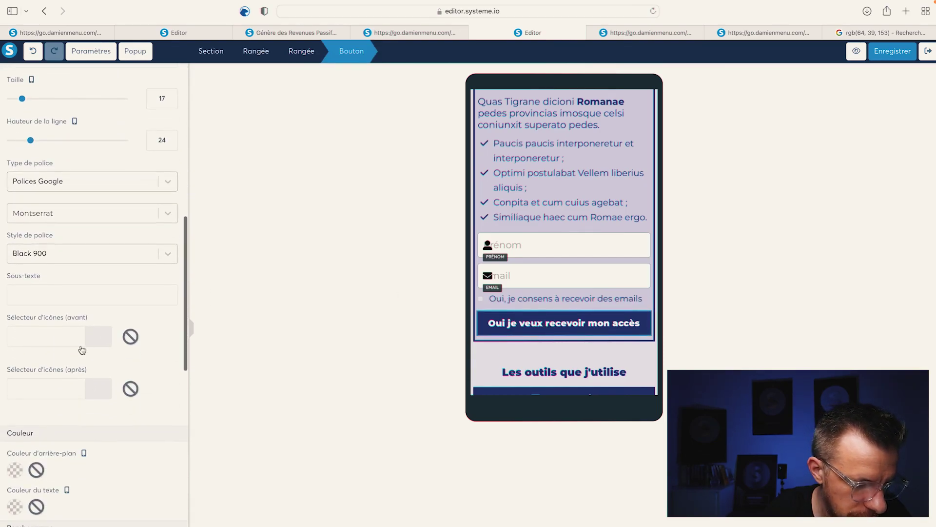
{"action": "left_click", "coordinate": [60, 339]}
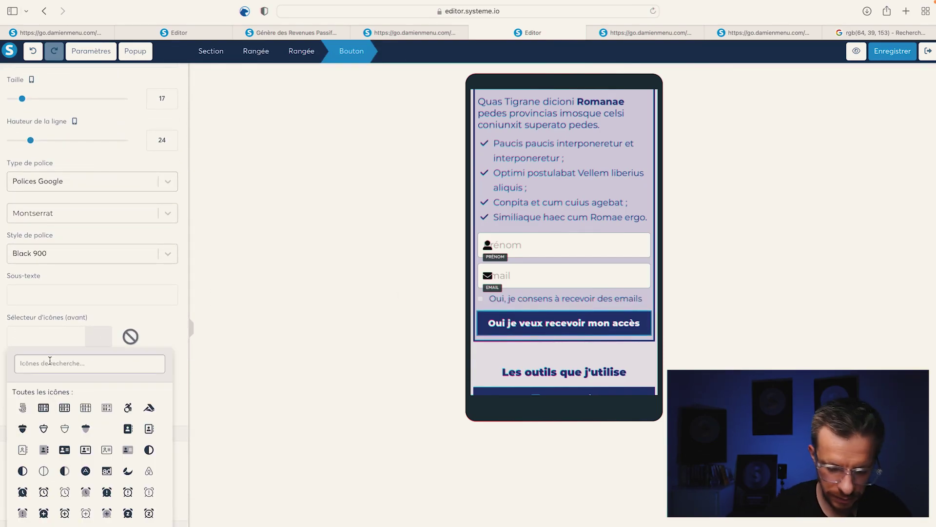
{"action": "left_click", "coordinate": [50, 363]}
{"action": "type", "text": "lock"}
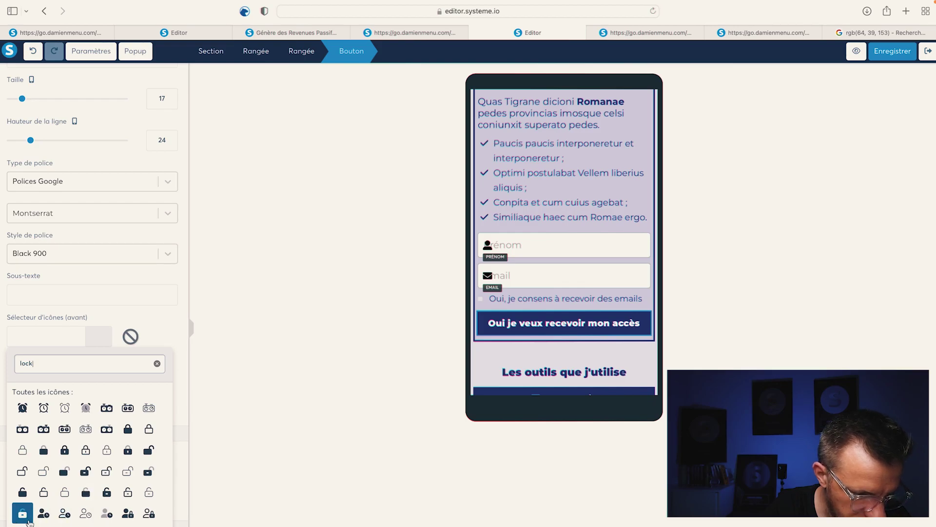
{"action": "left_click", "coordinate": [22, 513]}
{"action": "left_click", "coordinate": [414, 397]}
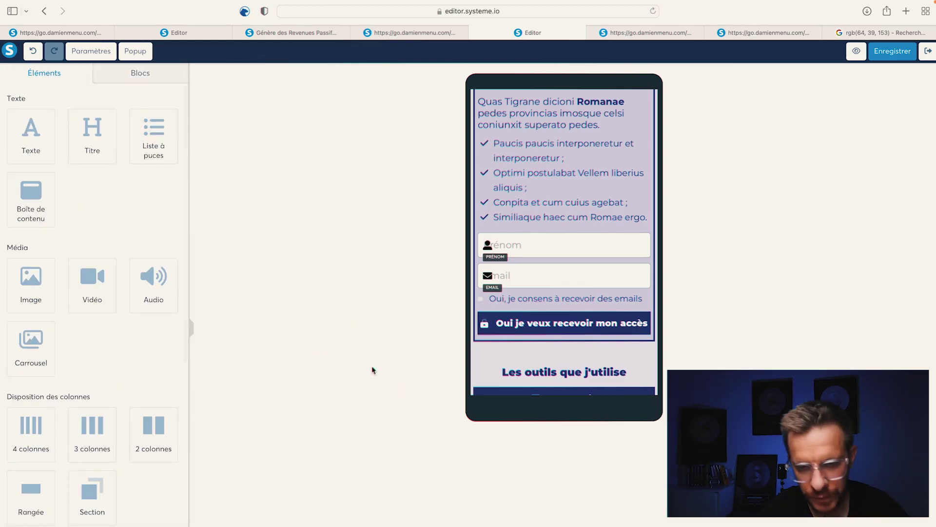
- Check the page in the mobile and desktop views, and save it
{"action": "scroll", "coordinate": [518, 313], "scroll_direction": "down", "scroll_amount": 6}
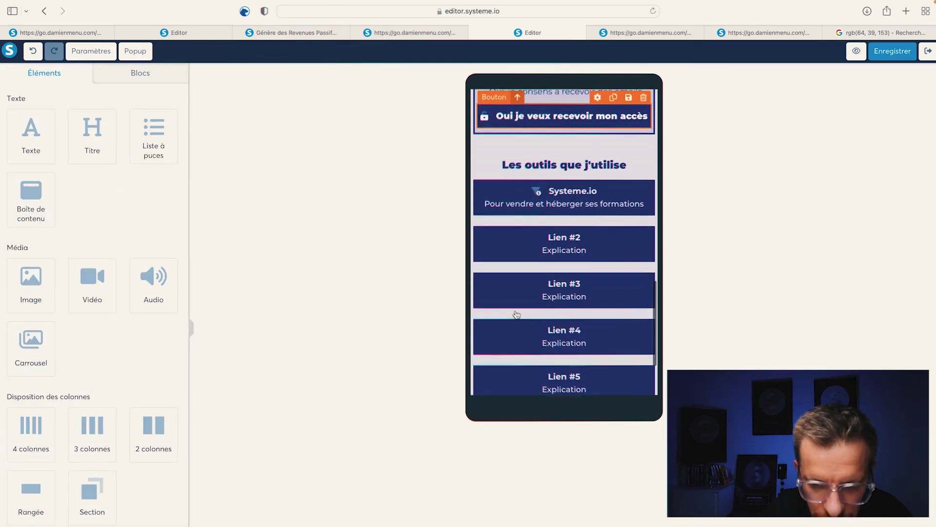
{"action": "scroll", "coordinate": [517, 314], "scroll_direction": "up", "scroll_amount": 10}
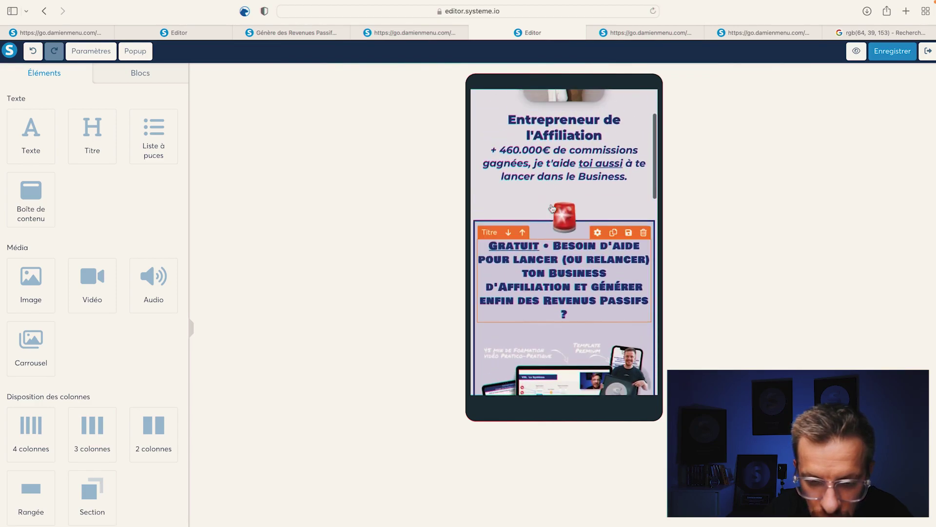
{"action": "scroll", "coordinate": [551, 209], "scroll_direction": "down", "scroll_amount": 1}
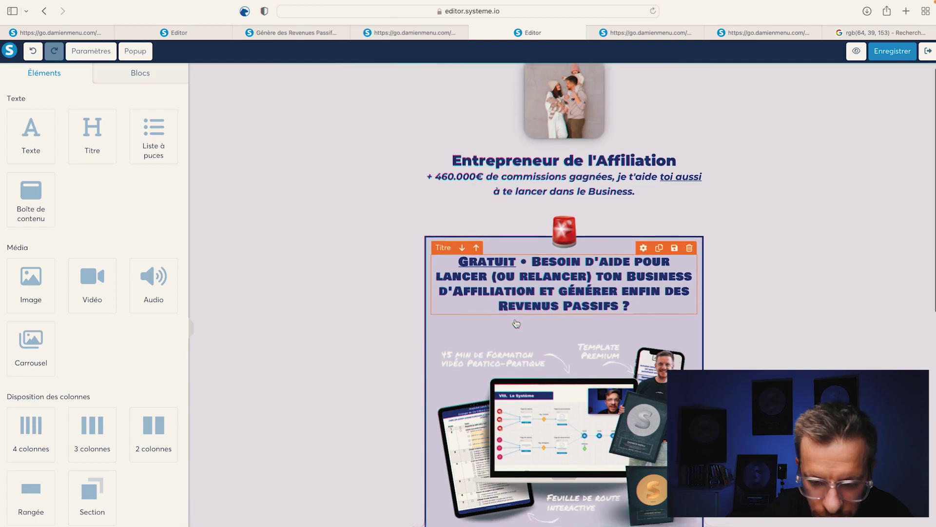
{"action": "scroll", "coordinate": [514, 322], "scroll_direction": "down", "scroll_amount": 6}
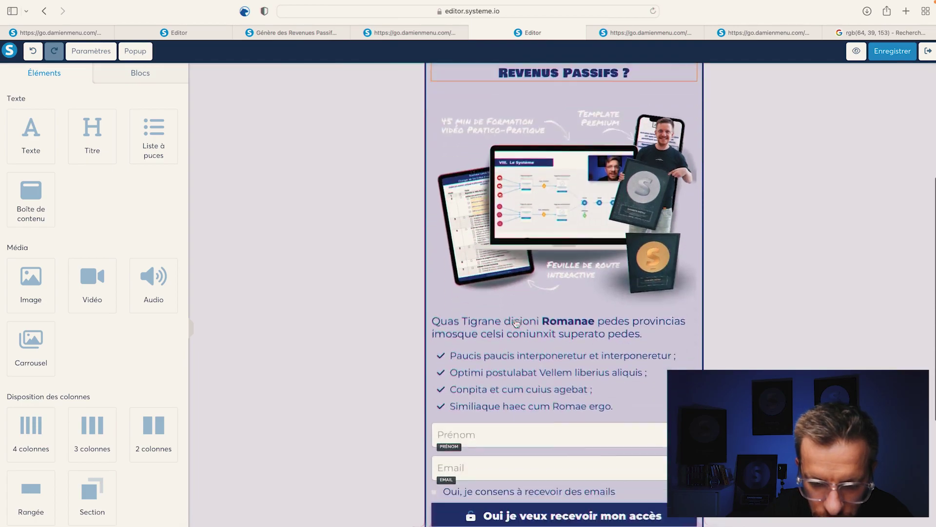
{"action": "scroll", "coordinate": [574, 282], "scroll_direction": "up", "scroll_amount": 6}
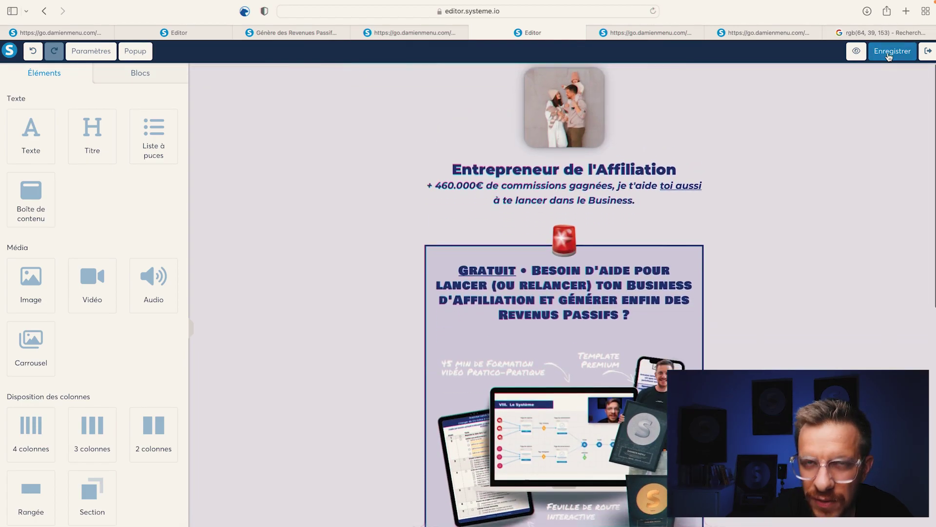
{"action": "left_click", "coordinate": [889, 53]}
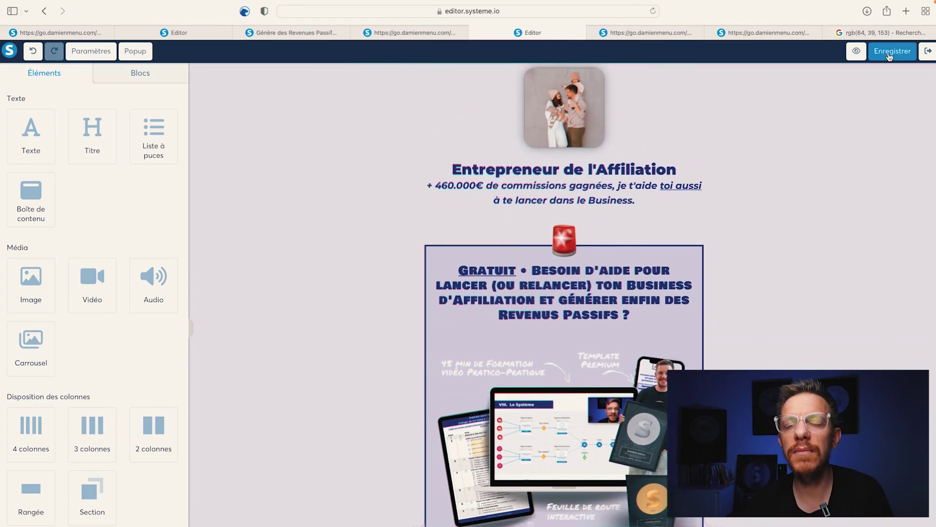
{"action": "left_click", "coordinate": [889, 54]}
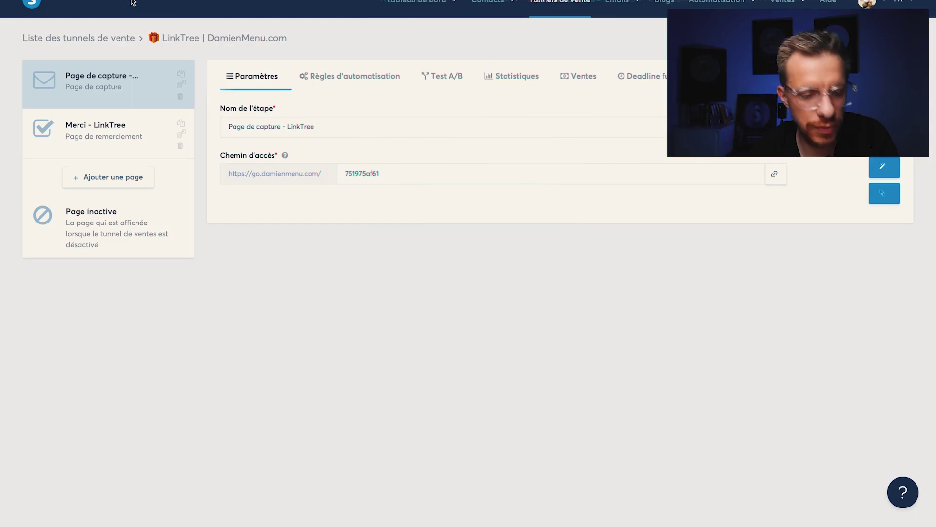
- Open the Merci - LinkTree page in the editor and examine its layout and affiliate badge setting
{"action": "left_click", "coordinate": [115, 141]}
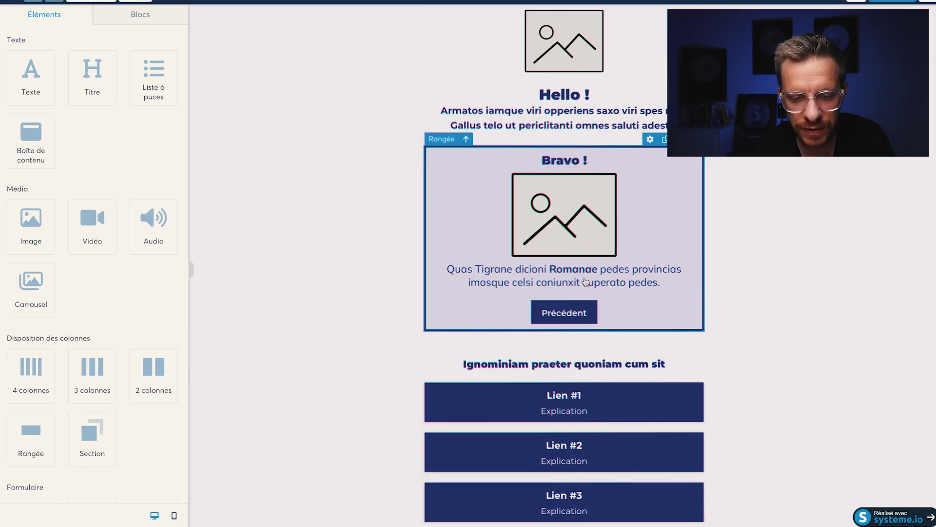
{"action": "scroll", "coordinate": [585, 282], "scroll_direction": "down", "scroll_amount": 4}
{"action": "scroll", "coordinate": [585, 282], "scroll_direction": "up", "scroll_amount": 4}
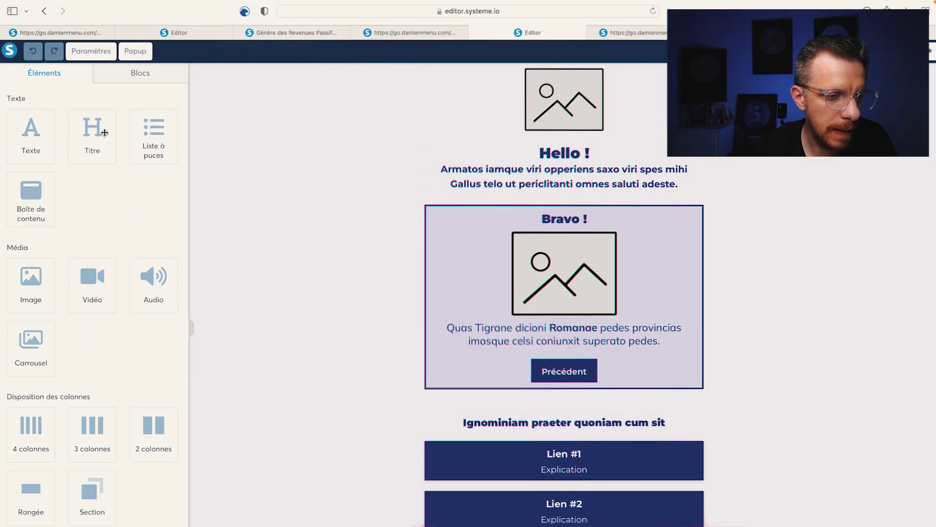
{"action": "left_click", "coordinate": [101, 55]}
{"action": "scroll", "coordinate": [93, 179], "scroll_direction": "down", "scroll_amount": 10}
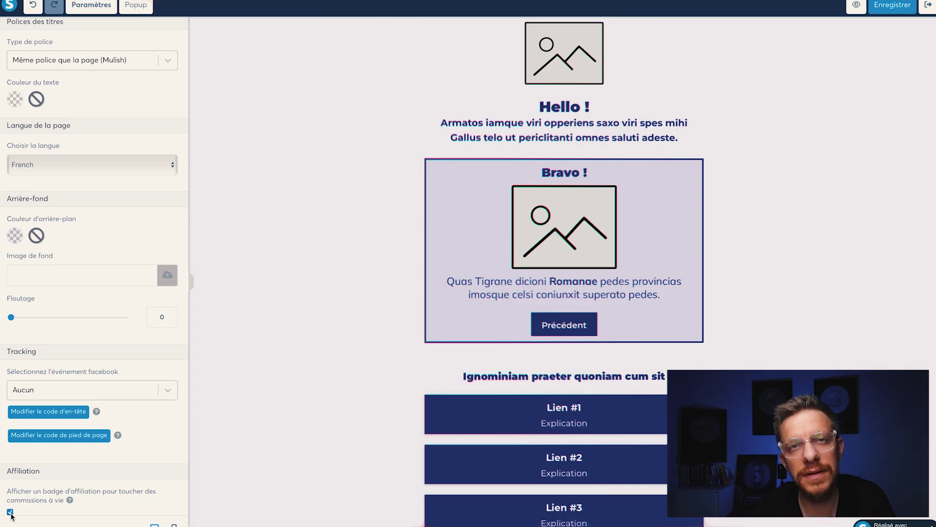
{"action": "left_click", "coordinate": [532, 33]}
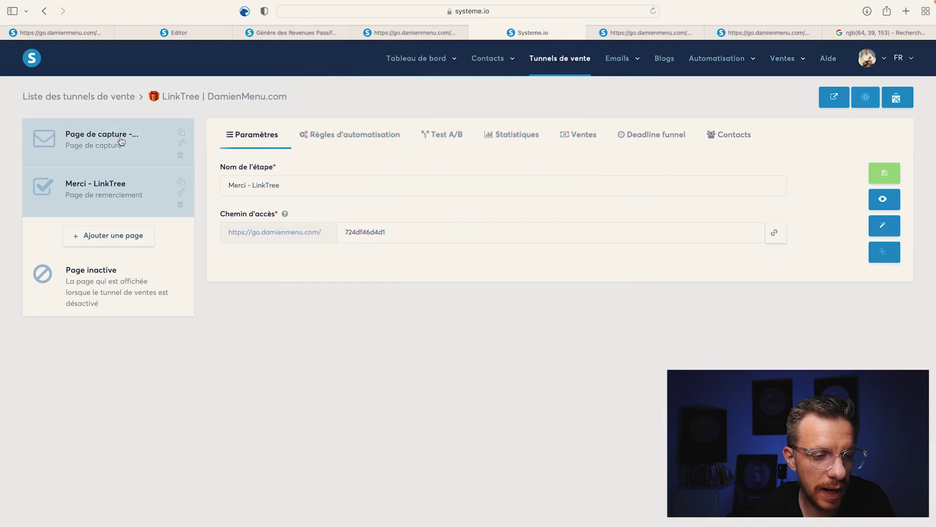
- Duplicate the capture and thank-you pages and order the copies as a second capture and thank-you pair below the originals
{"action": "left_click", "coordinate": [122, 142]}
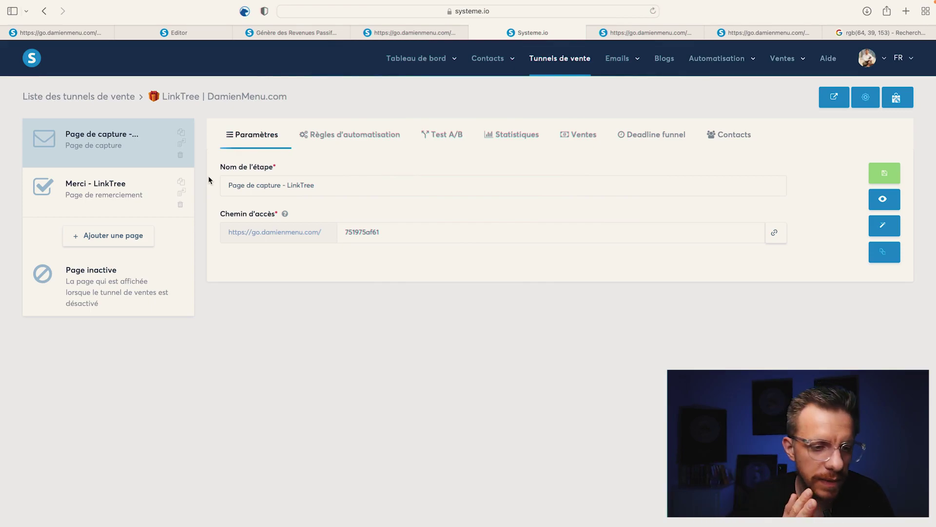
{"action": "left_click", "coordinate": [181, 134]}
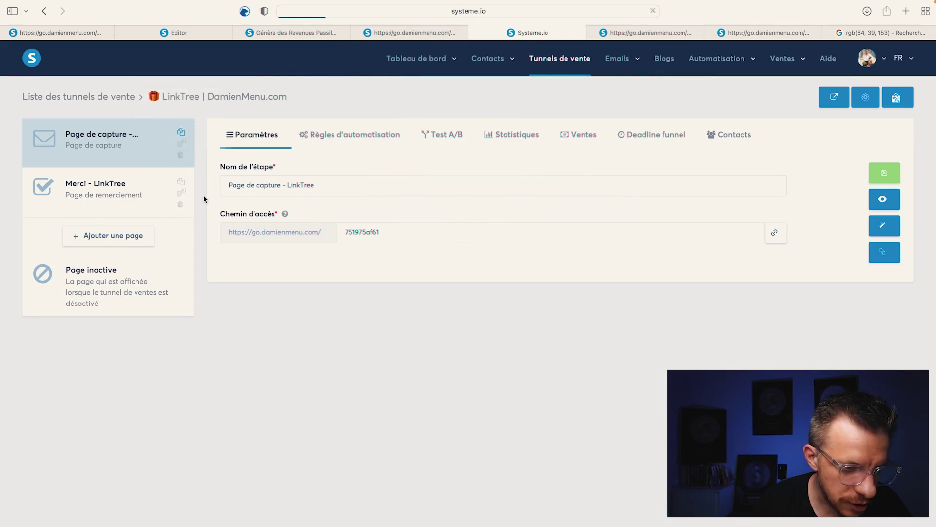
{"action": "left_click_drag", "start_coordinate": [122, 201], "coordinate": [124, 241]}
{"action": "left_click", "coordinate": [181, 183]}
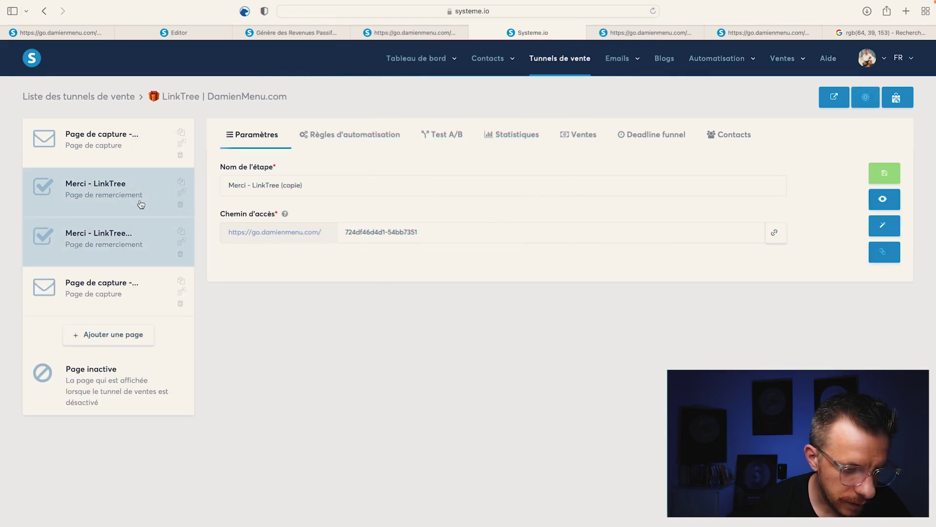
{"action": "left_click_drag", "start_coordinate": [124, 248], "coordinate": [134, 284]}
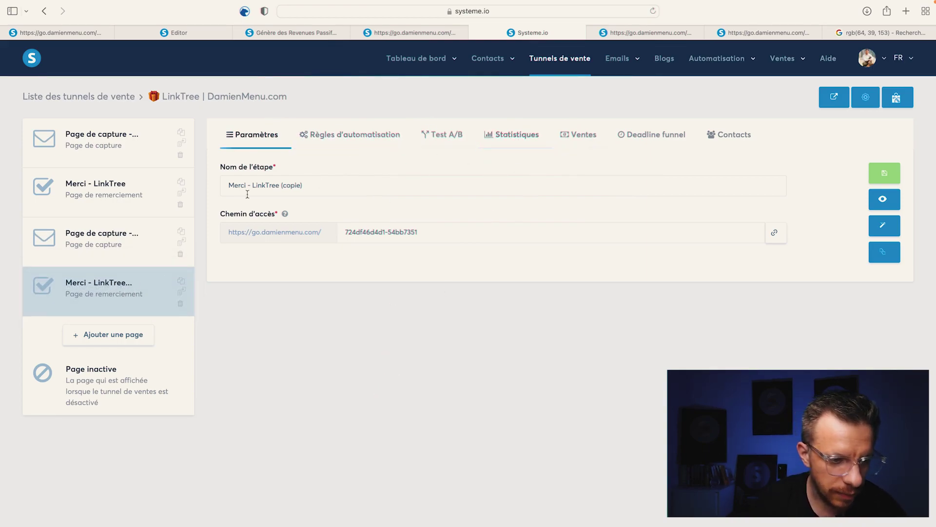
- Rename the first capture page "Page de capture - LinkTree IG", set its path to "instagram1" and save it
{"action": "left_click", "coordinate": [94, 137]}
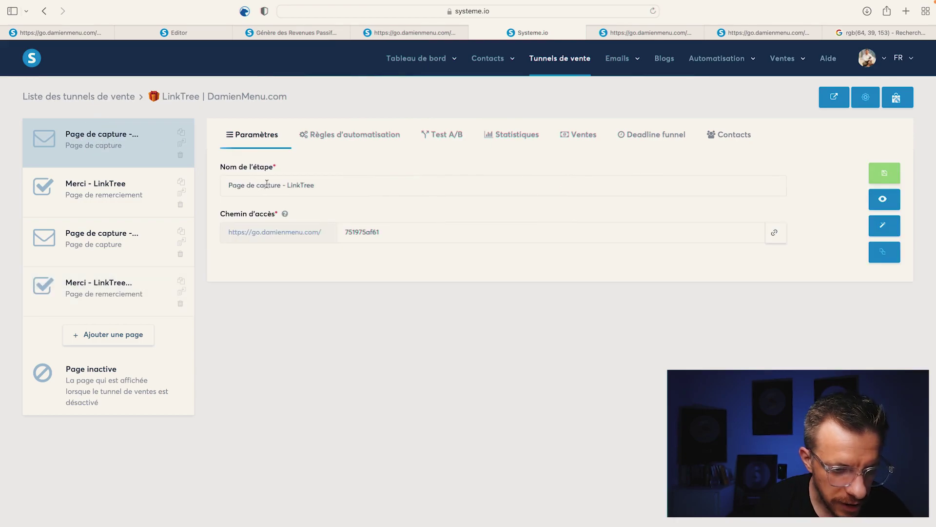
{"action": "left_click_drag", "start_coordinate": [287, 185], "coordinate": [386, 187]}
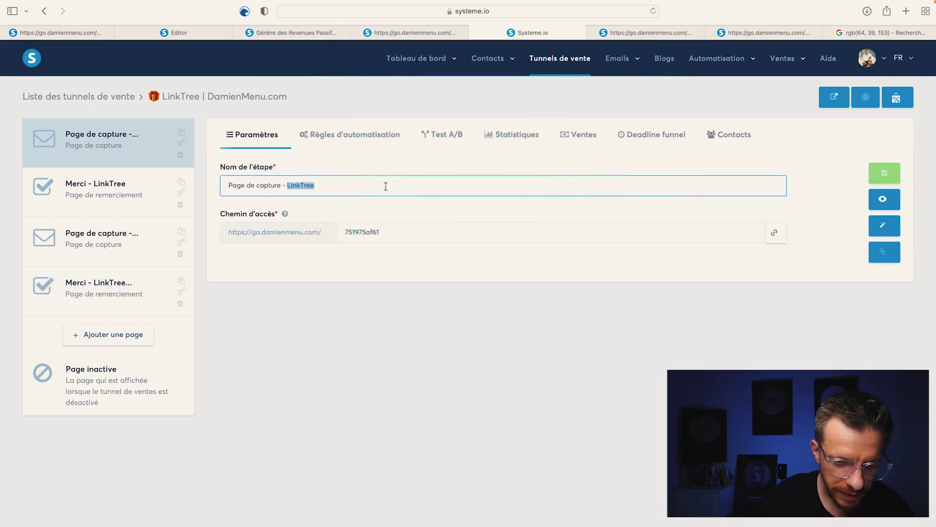
{"action": "key", "text": "Right"}
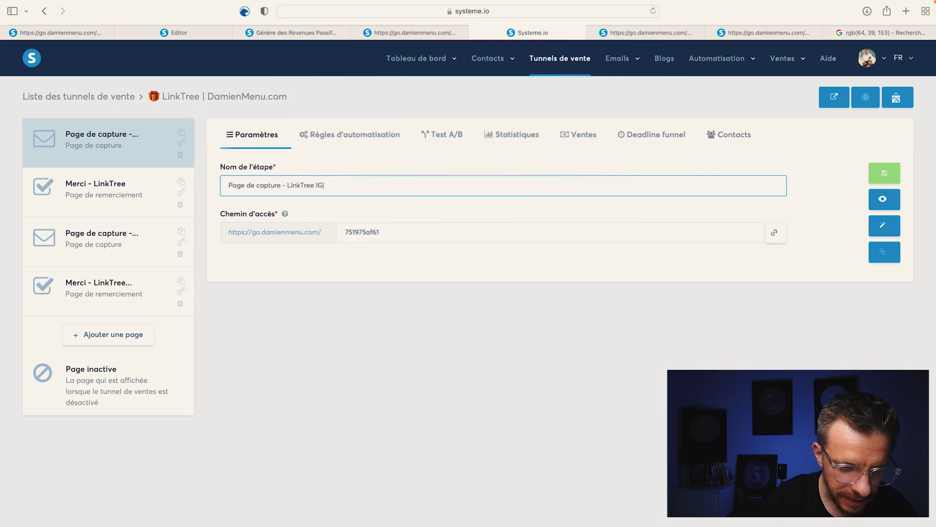
{"action": "double_click", "coordinate": [386, 230]}
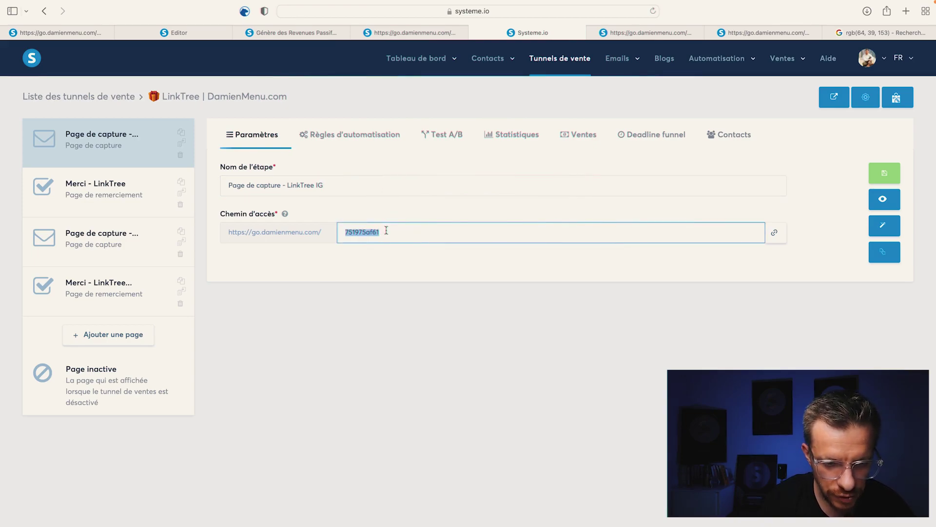
{"action": "key", "text": "BackSpace"}
{"action": "type", "text": "instagram"}
{"action": "double_click", "coordinate": [351, 233]}
{"action": "key", "text": "Right"}
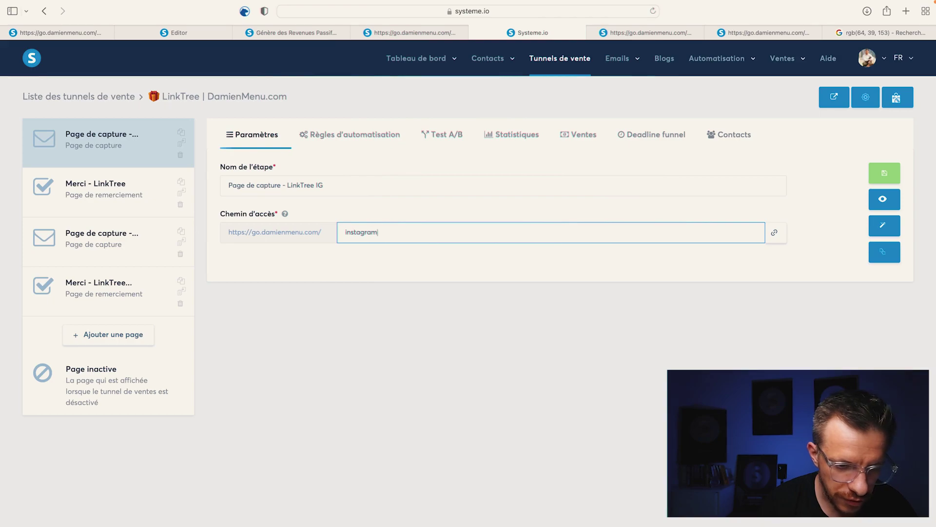
{"action": "left_click", "coordinate": [885, 174]}
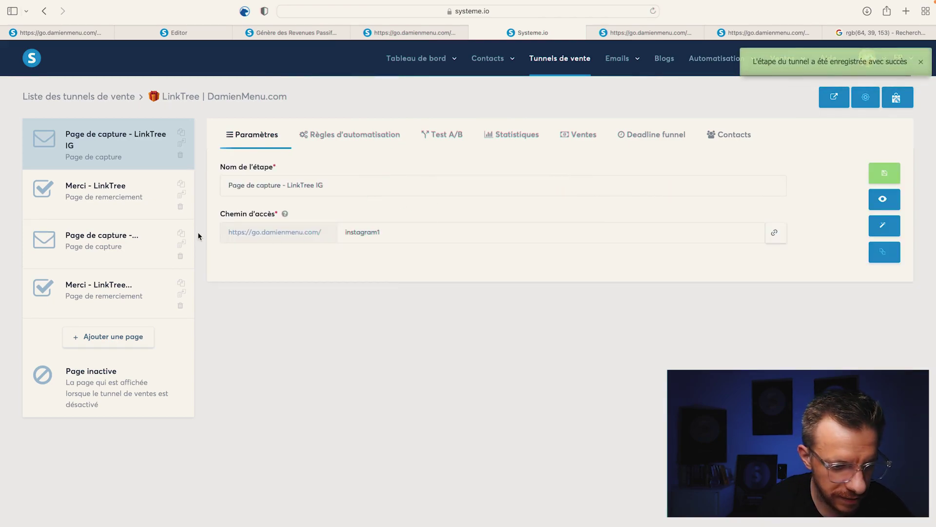
- Rename the duplicated capture page "Page de capture - LinkTree Tiktok", set its path to "tiktok1" and save it
{"action": "left_click", "coordinate": [109, 259]}
{"action": "left_click_drag", "start_coordinate": [316, 186], "coordinate": [401, 186]}
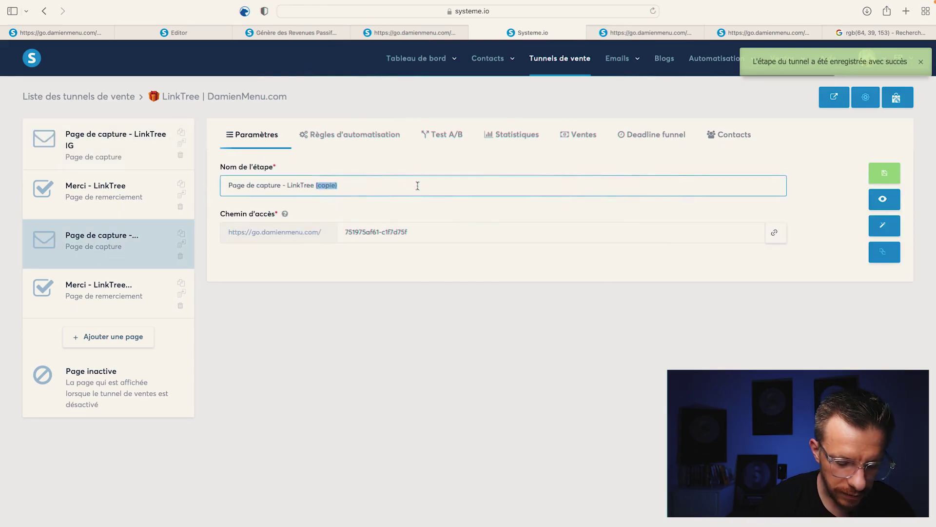
{"action": "type", "text": "Tiktok"}
{"action": "key", "text": "Tab"}
{"action": "type", "text": "tiktok1"}
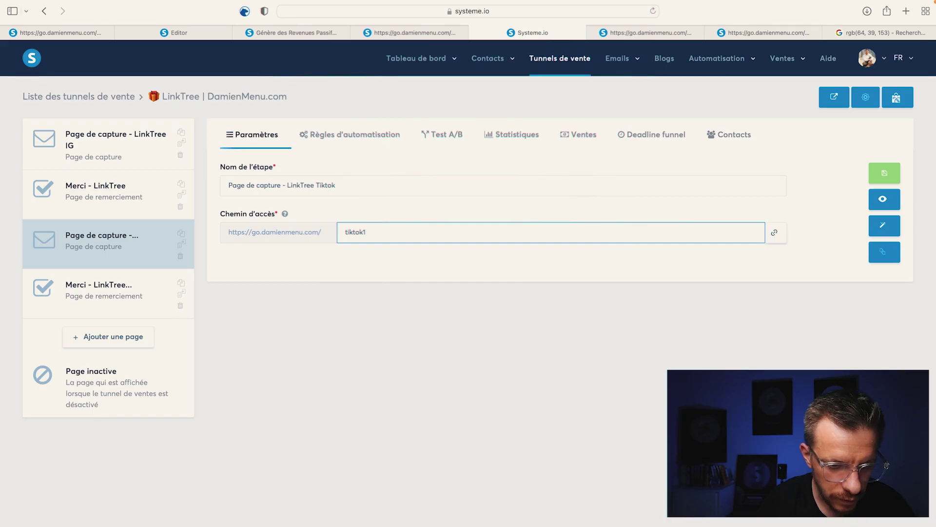
{"action": "left_click", "coordinate": [883, 174]}
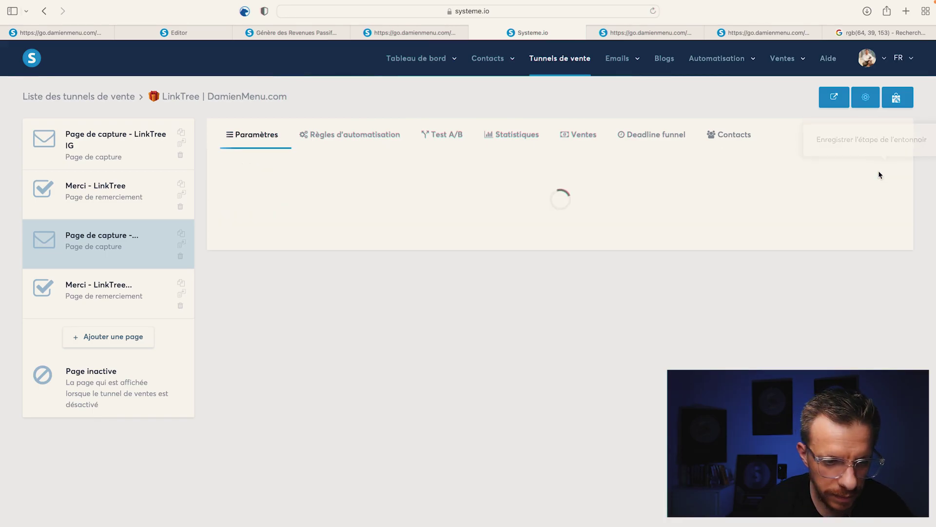
- Examine the funnel's statistics per page and the existing LinkTree funnel's separate pages for each social network
{"action": "left_click", "coordinate": [507, 135]}
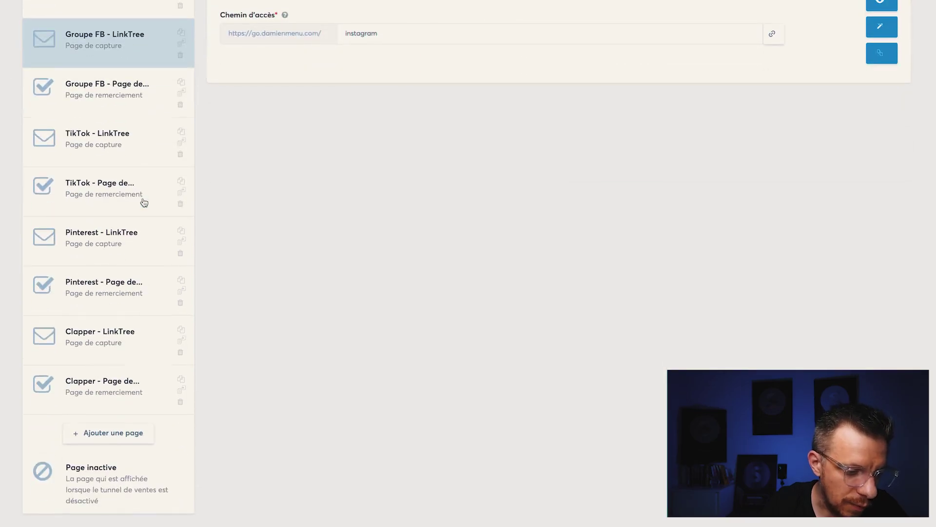
{"action": "scroll", "coordinate": [144, 203], "scroll_direction": "up", "scroll_amount": 3}
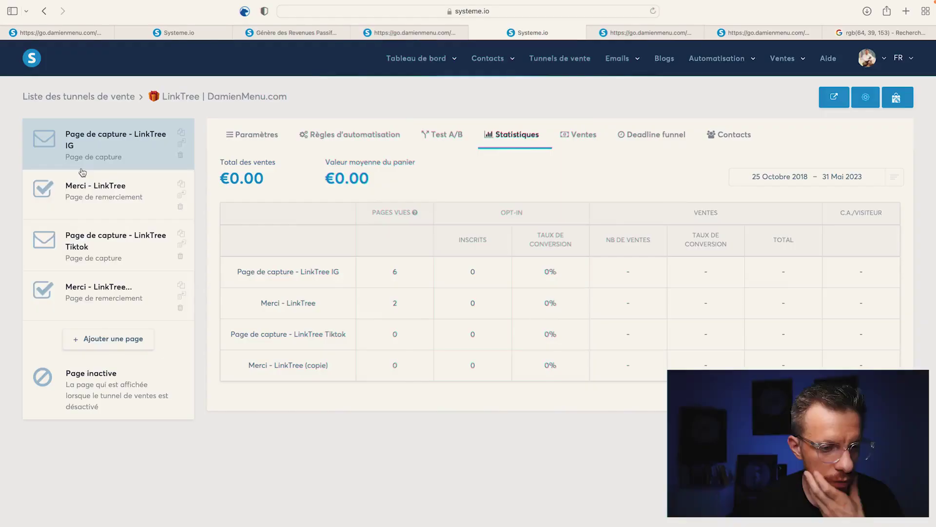
- Rename the original thank-you page "Merci - LinkTree IG" and save it
{"action": "left_click", "coordinate": [108, 198]}
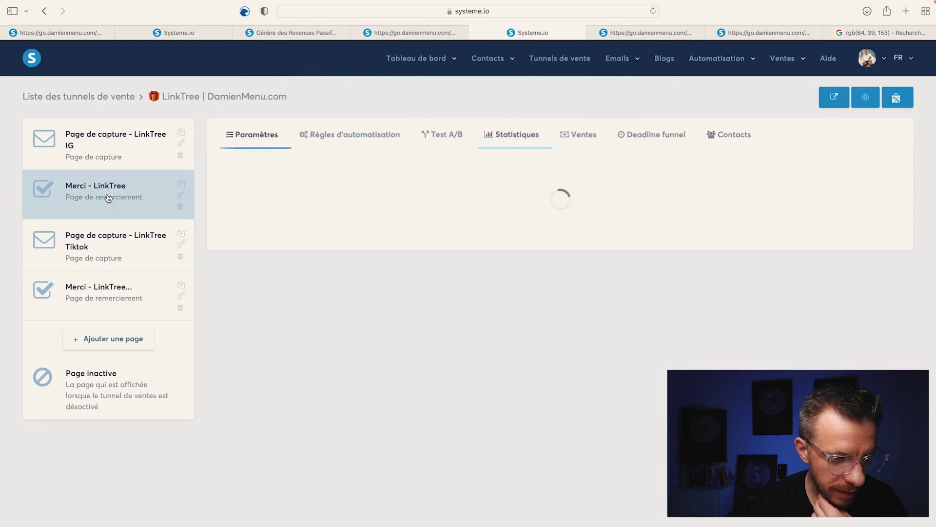
{"action": "left_click", "coordinate": [330, 184]}
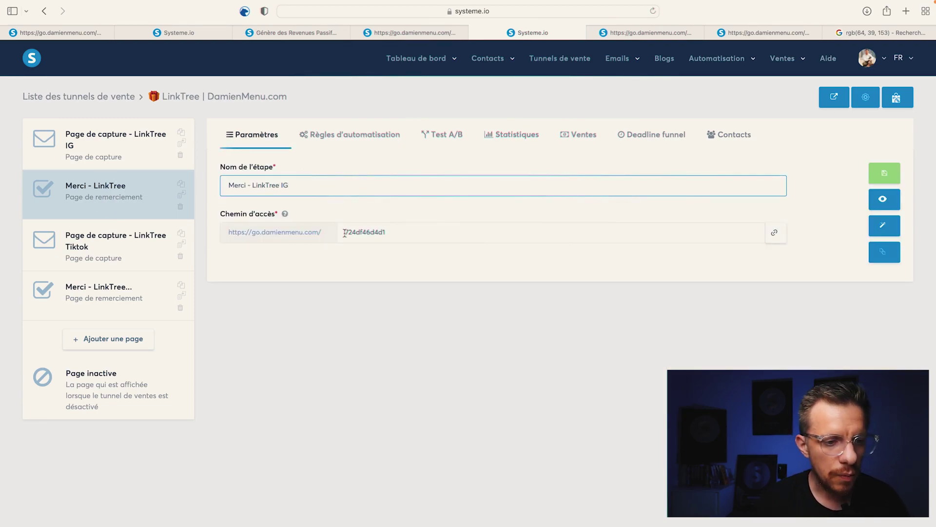
{"action": "left_click_drag", "start_coordinate": [408, 230], "coordinate": [302, 233]}
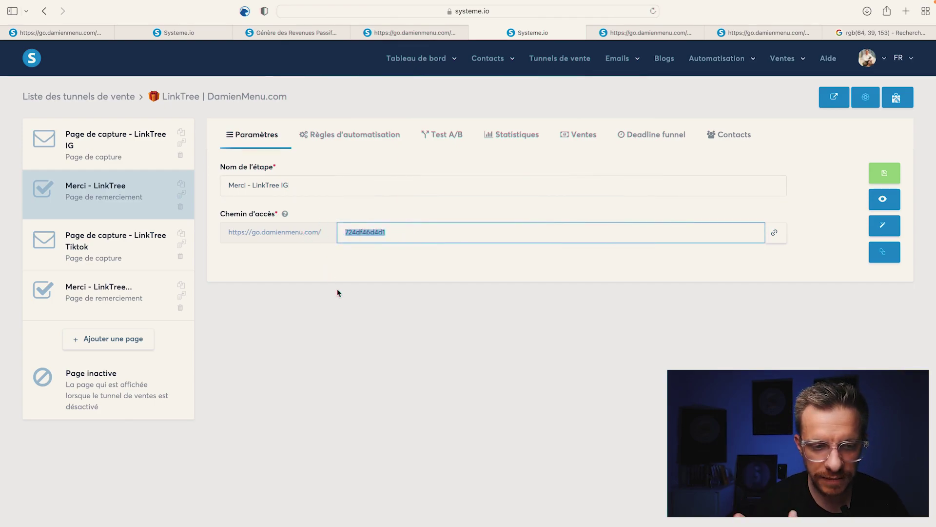
{"action": "left_click", "coordinate": [884, 173]}
- Rename the duplicated thank-you page for TikTok, replacing the "(copie)" suffix in its name
{"action": "left_click", "coordinate": [103, 296]}
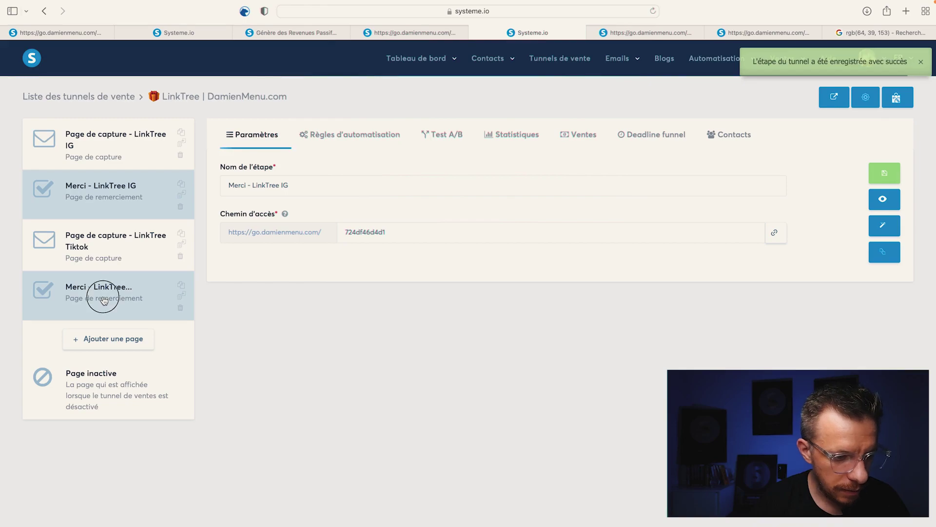
{"action": "left_click", "coordinate": [324, 180]}
{"action": "key", "text": "shift+Left"}
{"action": "key", "text": "shift+Left"}
{"action": "key", "text": "shift+Left"}
{"action": "key", "text": "shift+Left"}
{"action": "key", "text": "shift+Left"}
{"action": "key", "text": "shift+Left"}
{"action": "key", "text": "shift+Left"}
{"action": "key", "text": "shift+Left"}
{"action": "key", "text": "shift+Left"}
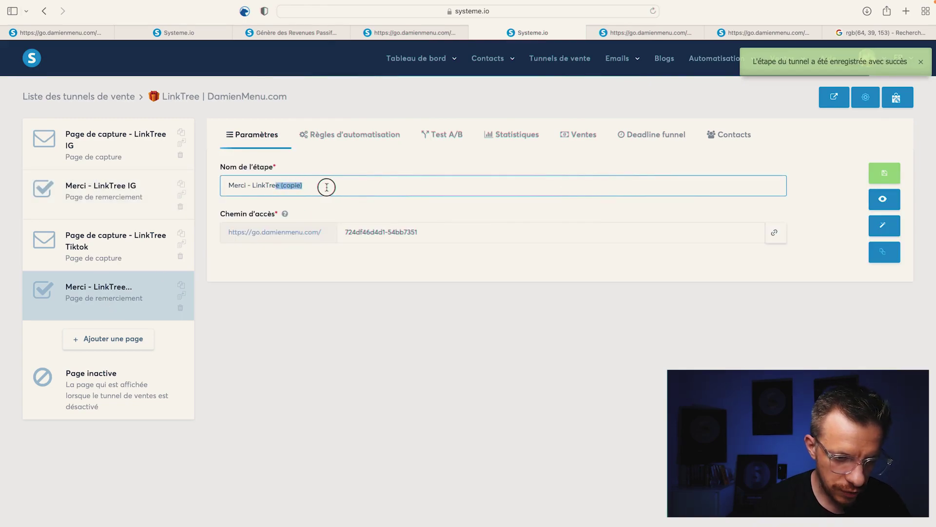
{"action": "type", "text": "e"}
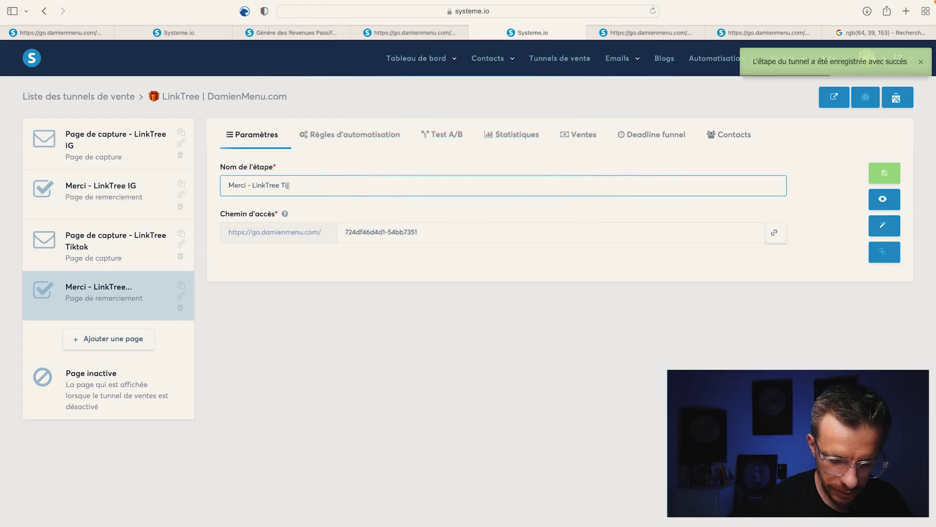
- Try to create a contact tag named "instagram1" in the tag manager
{"action": "left_click", "coordinate": [110, 148]}
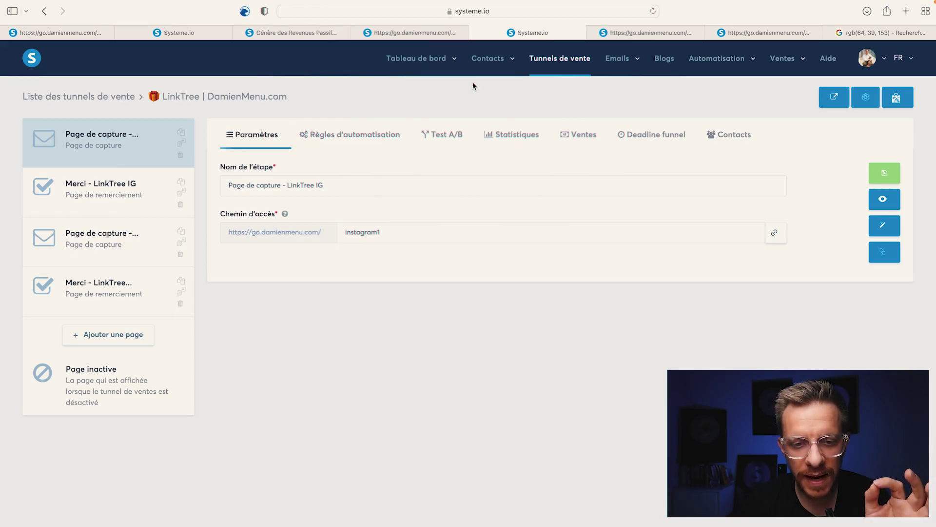
{"action": "mouse_move", "coordinate": [487, 68]}
{"action": "left_click", "coordinate": [496, 96]}
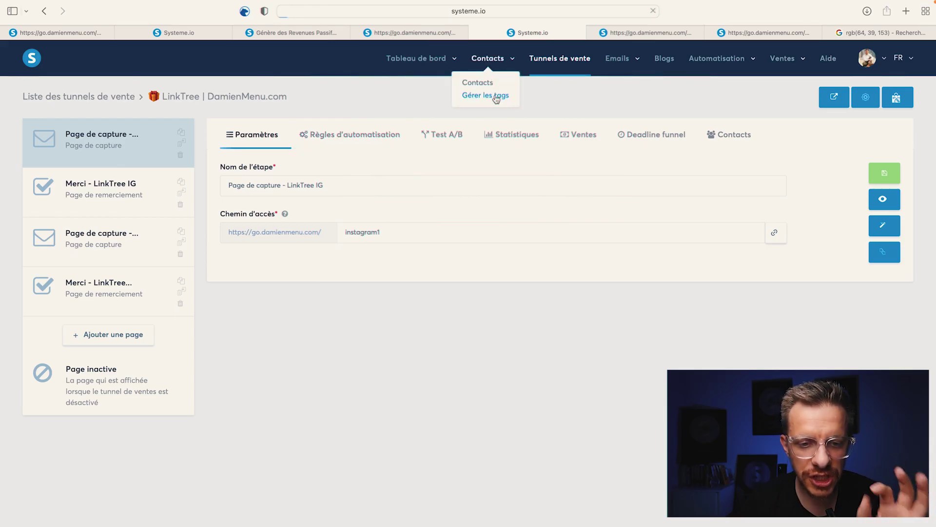
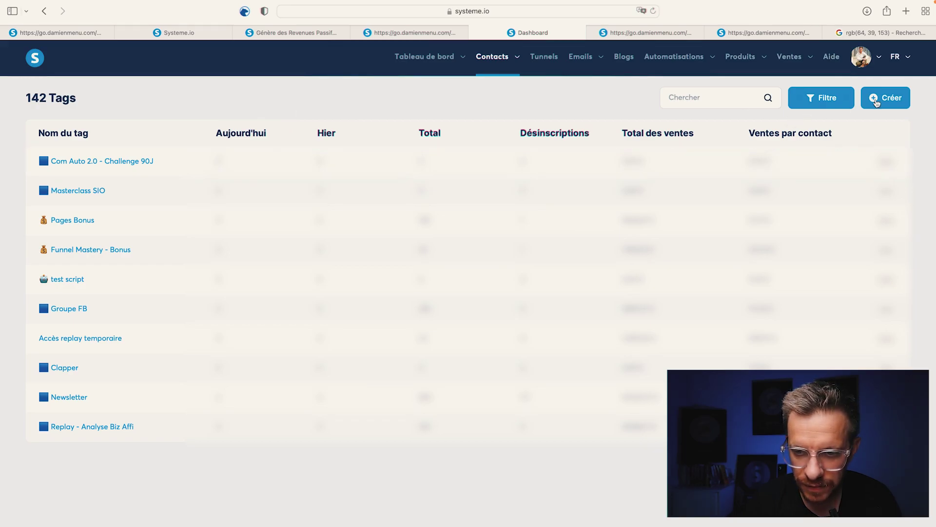
{"action": "left_click", "coordinate": [876, 101]}
{"action": "left_click", "coordinate": [440, 320]}
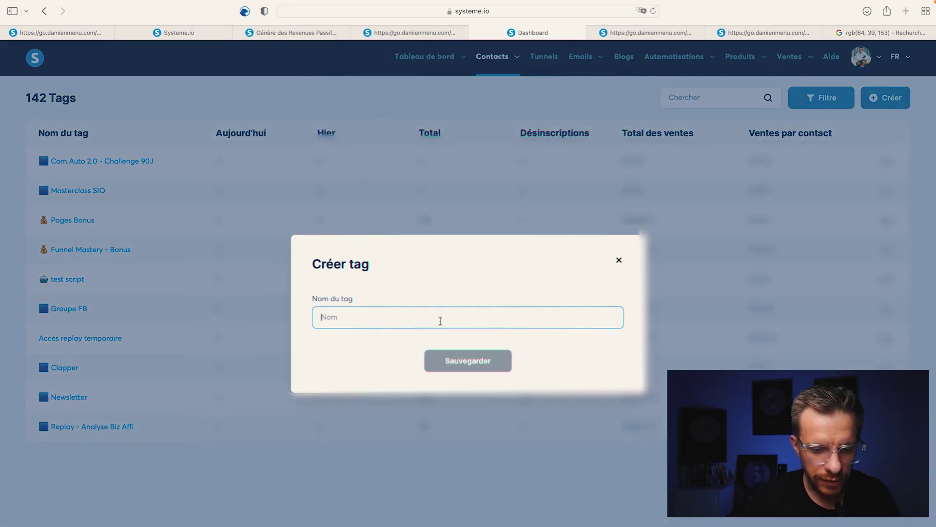
{"action": "type", "text": "instagram1"}
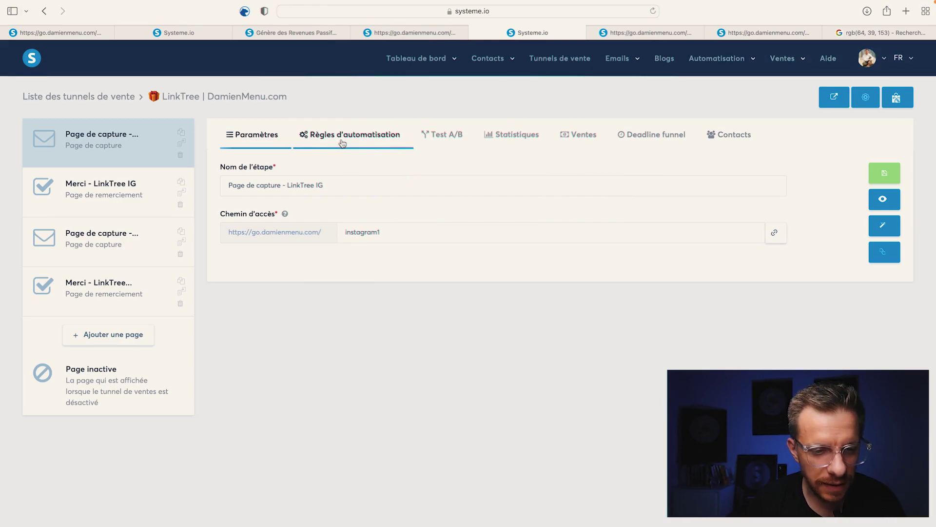
- Add an automation rule to the Instagram capture page that gives contacts the Instagram tag on opt-in
{"action": "left_click", "coordinate": [342, 141]}
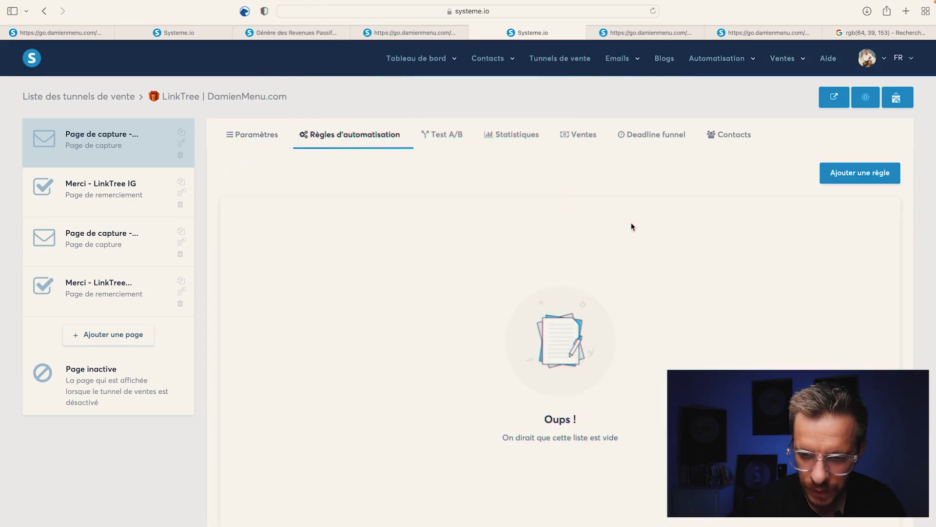
{"action": "left_click", "coordinate": [860, 172]}
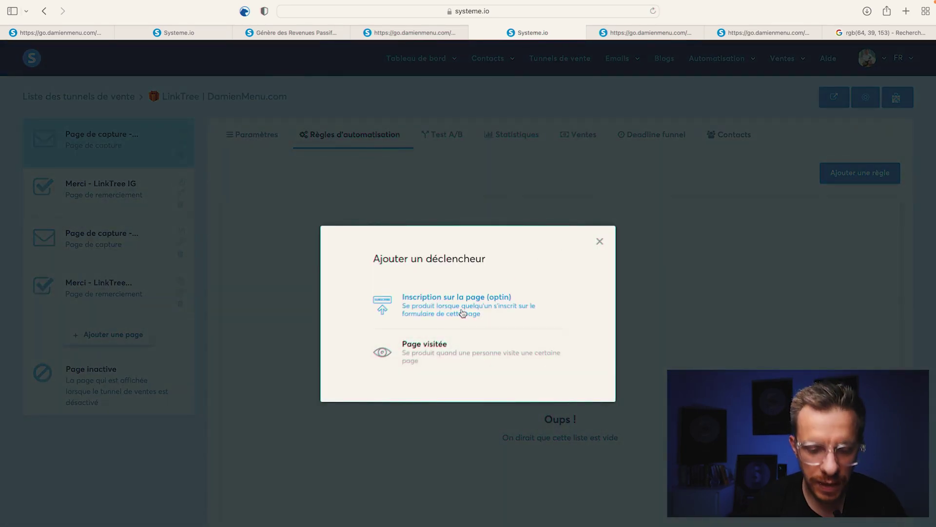
{"action": "left_click", "coordinate": [462, 313]}
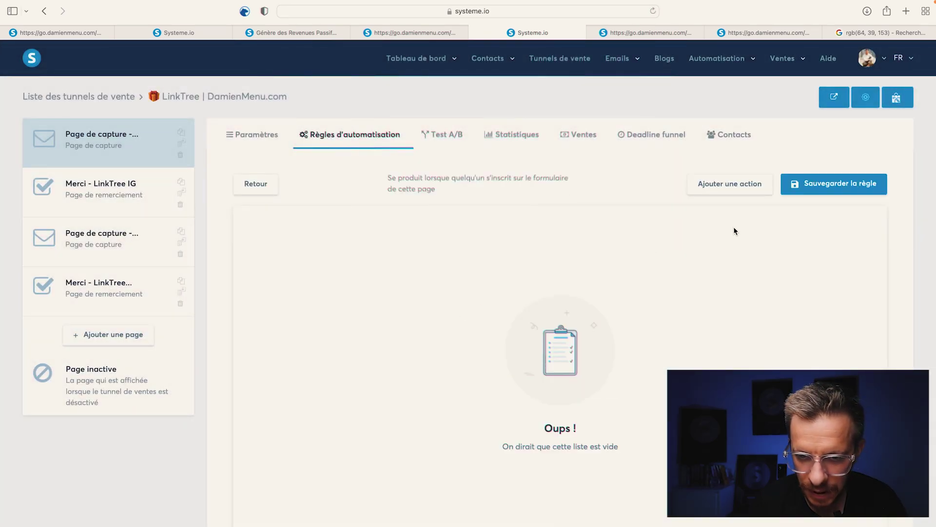
{"action": "left_click", "coordinate": [728, 184]}
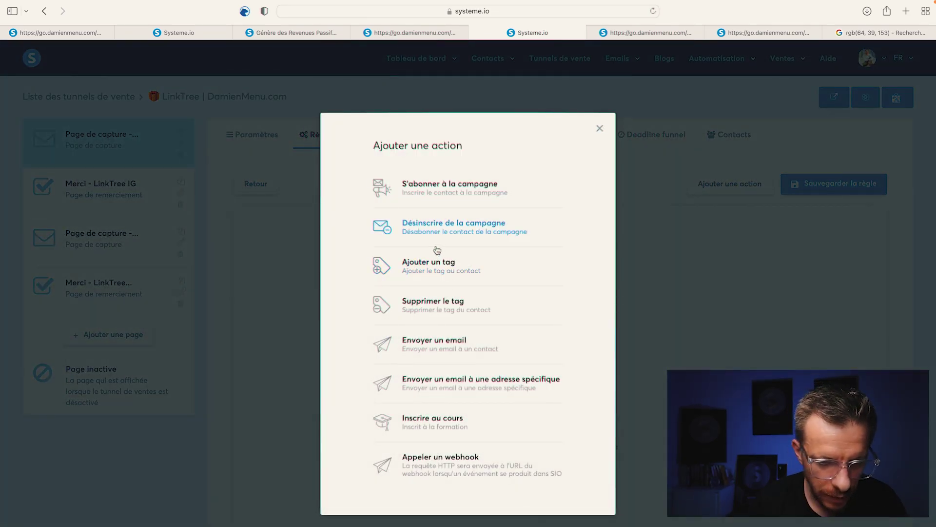
{"action": "left_click", "coordinate": [426, 266]}
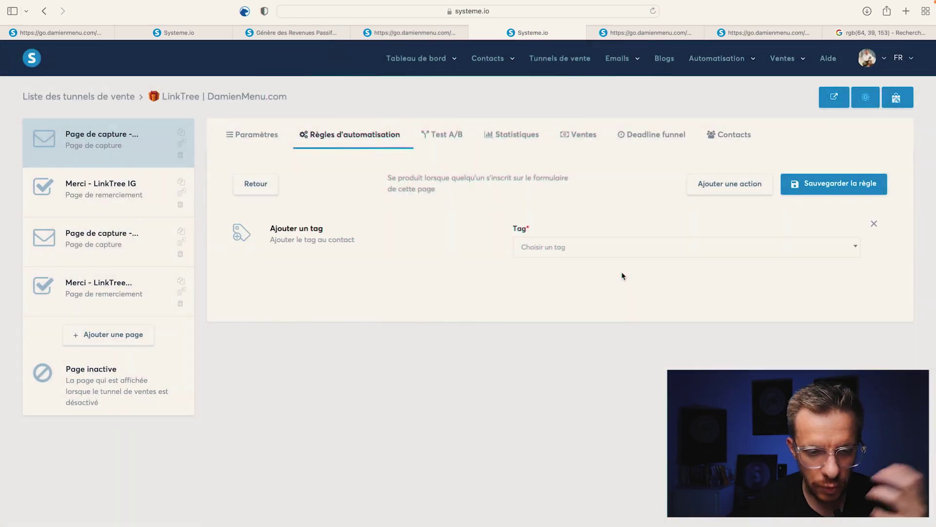
{"action": "left_click", "coordinate": [610, 251]}
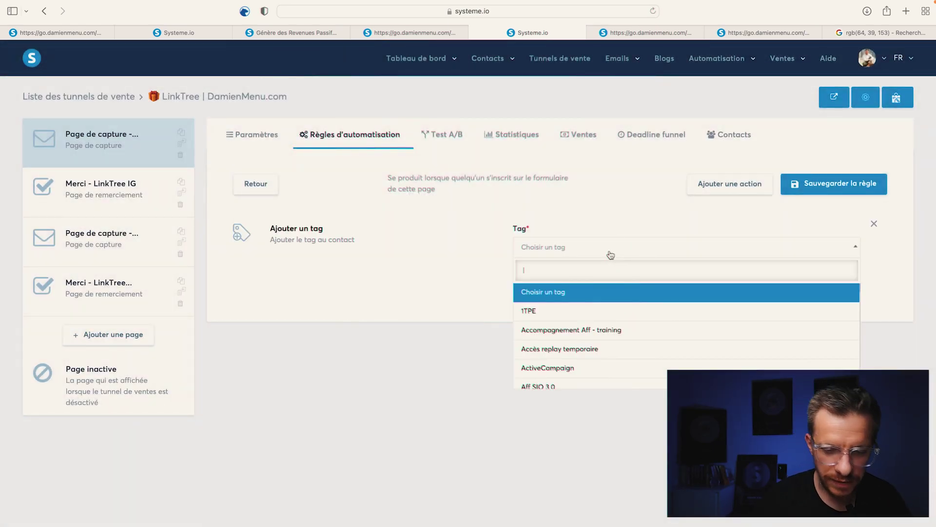
{"action": "type", "text": "ins"}
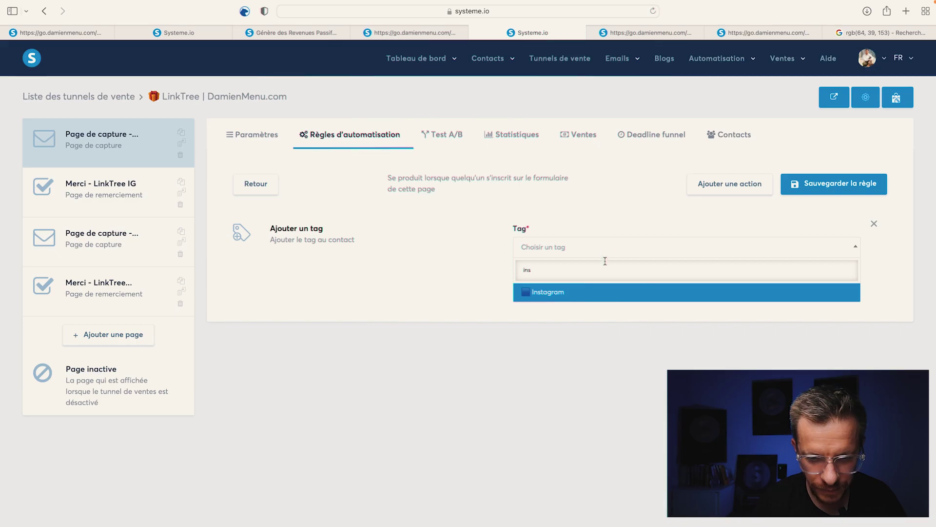
{"action": "left_click", "coordinate": [585, 293]}
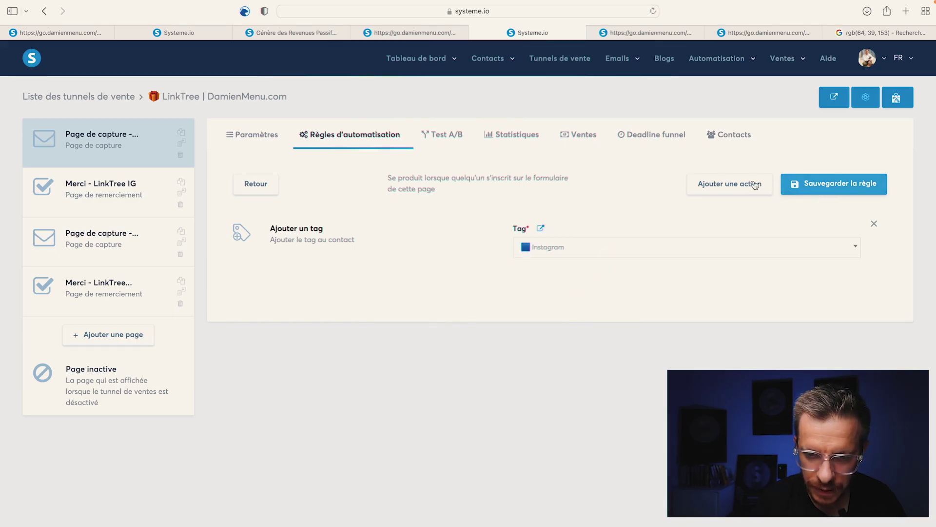
- Add a second tag action to the opt-in rule that assigns the Newsletter tag
{"action": "left_click", "coordinate": [728, 186]}
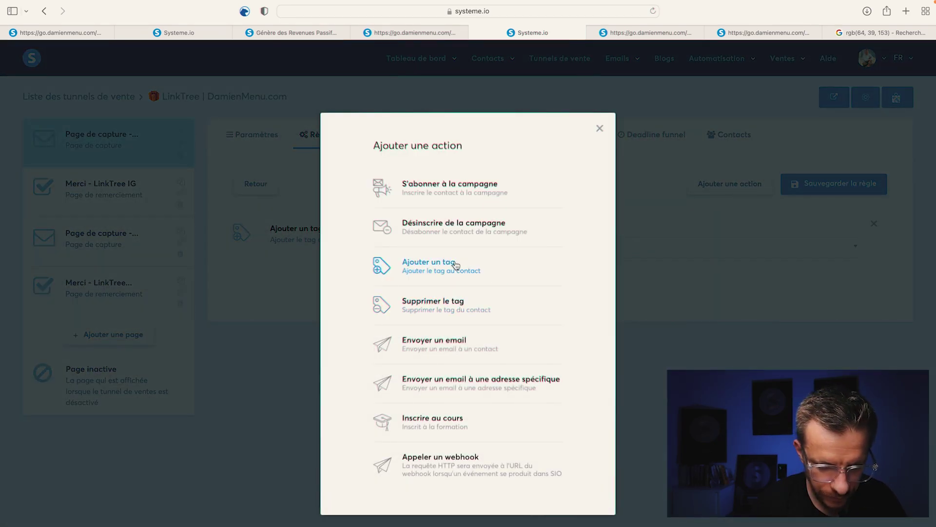
{"action": "left_click", "coordinate": [456, 265]}
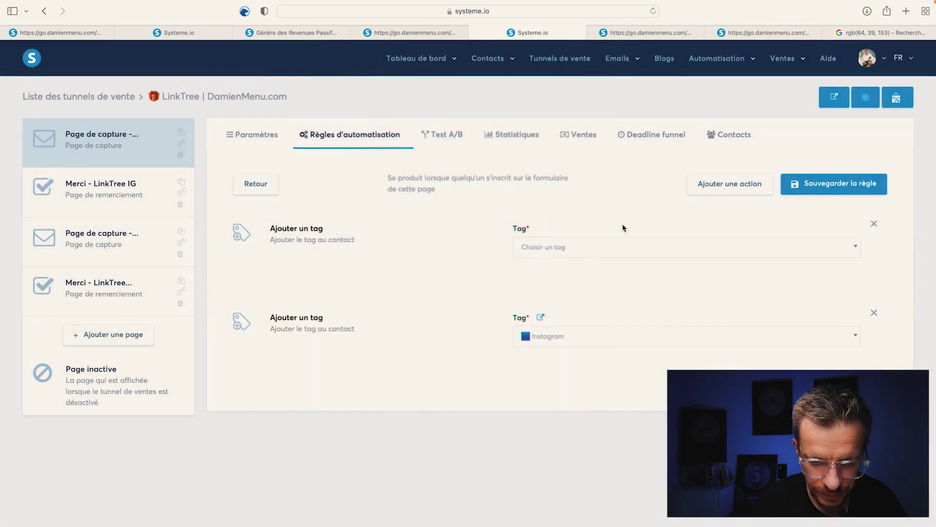
{"action": "left_click", "coordinate": [546, 250]}
{"action": "type", "text": "news"}
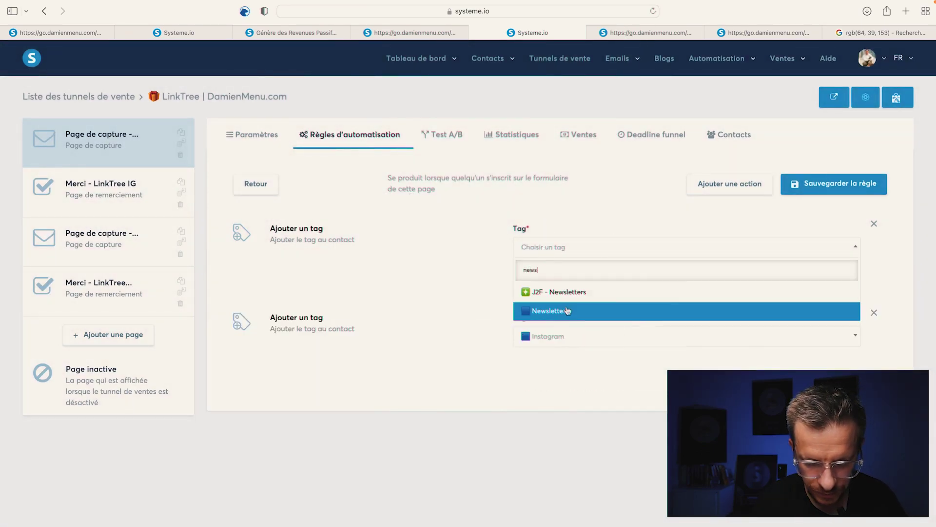
{"action": "left_click", "coordinate": [567, 313]}
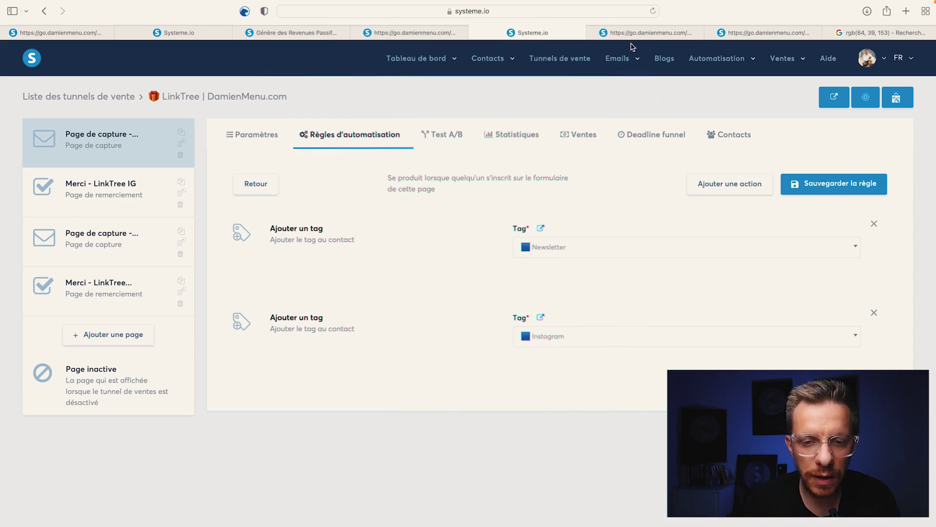
{"action": "mouse_move", "coordinate": [633, 42]}
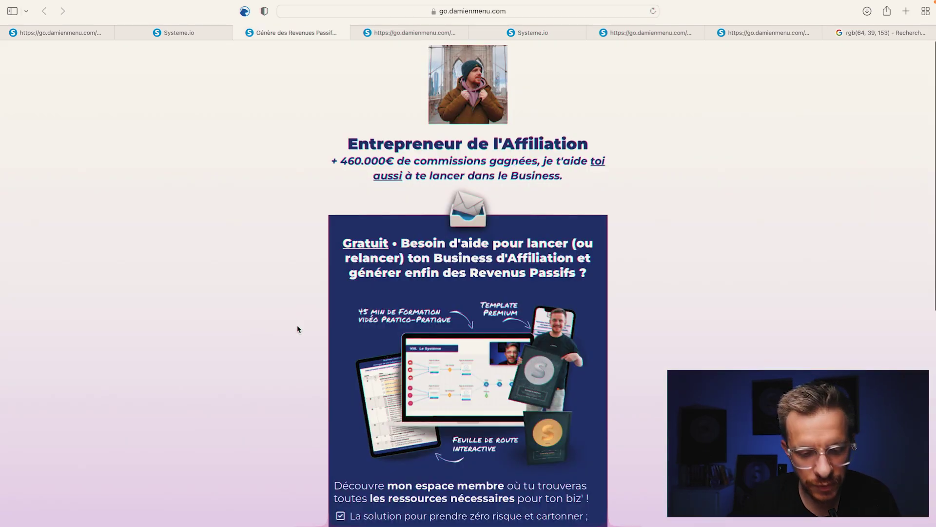
- Add a course enrolment action for Business Affiliation Starter with full access to the Instagram page's opt-in rule, save it and reopen it for review
{"action": "scroll", "coordinate": [297, 329], "scroll_direction": "down", "scroll_amount": 2}
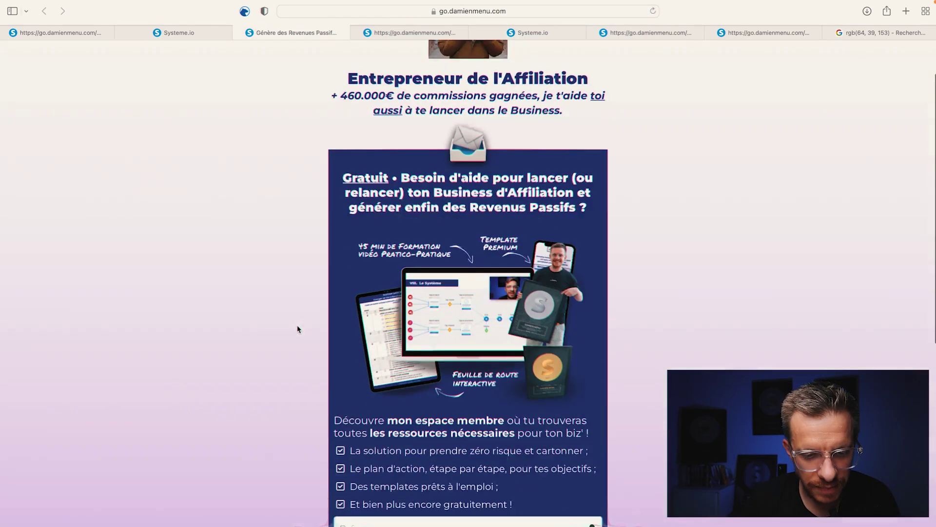
{"action": "scroll", "coordinate": [298, 329], "scroll_direction": "down", "scroll_amount": 2}
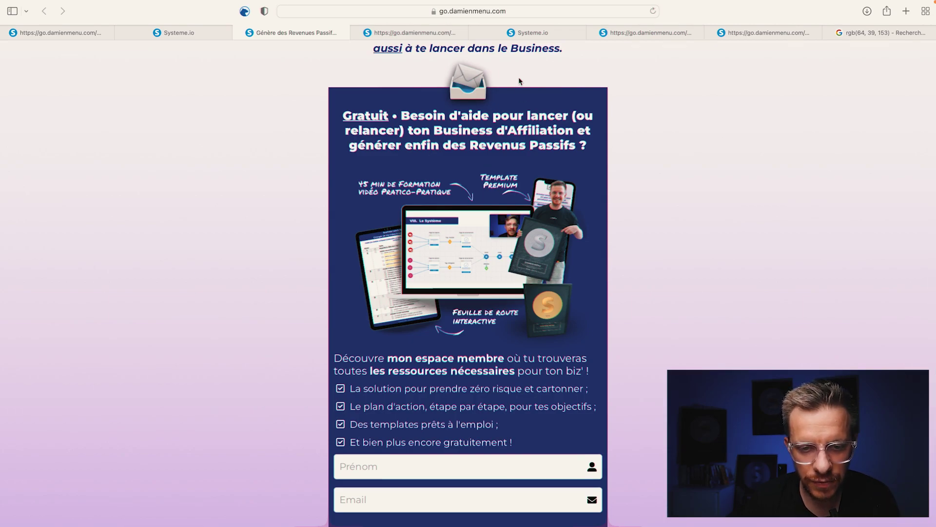
{"action": "left_click", "coordinate": [529, 33]}
{"action": "mouse_move", "coordinate": [611, 81]}
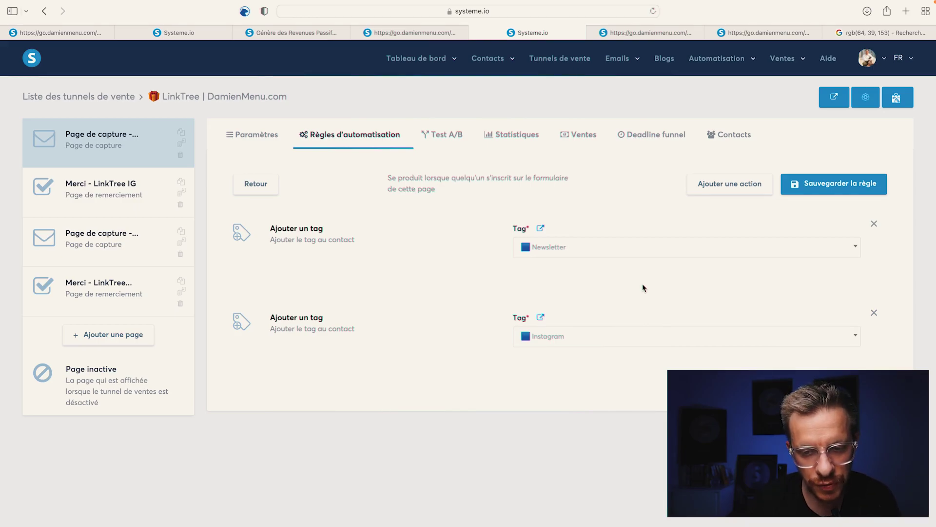
{"action": "left_click", "coordinate": [714, 189]}
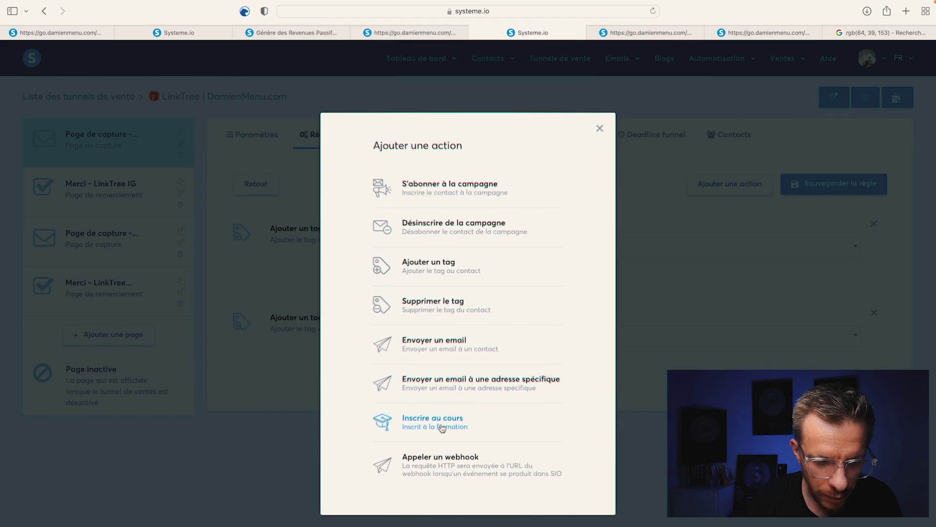
{"action": "left_click", "coordinate": [442, 428]}
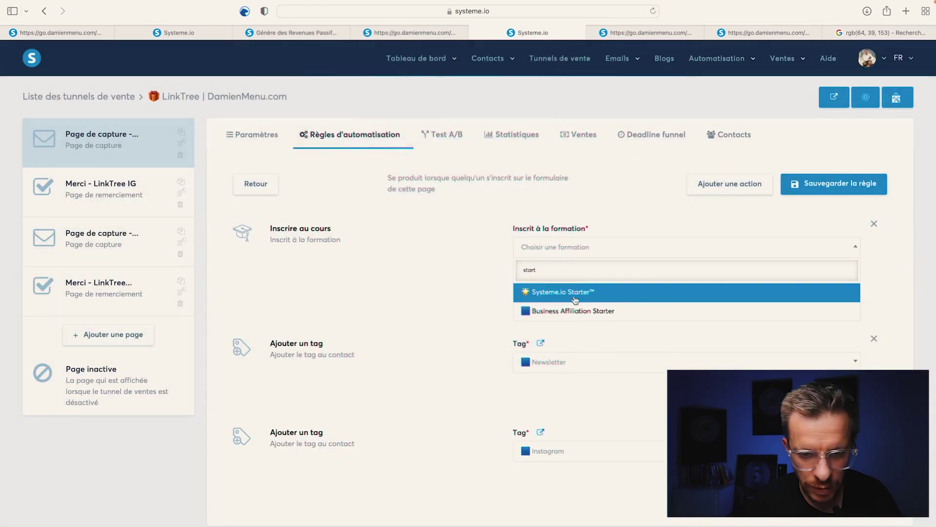
{"action": "left_click", "coordinate": [574, 315]}
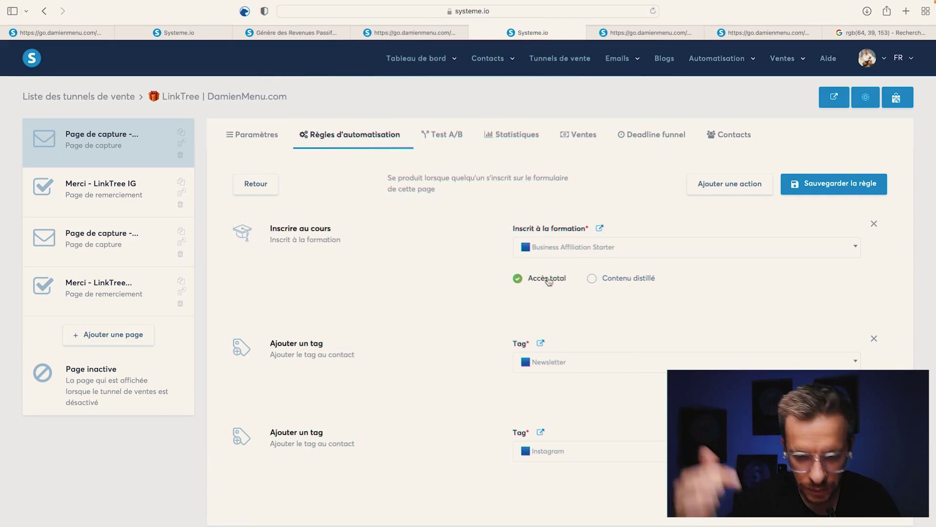
{"action": "left_click", "coordinate": [830, 186]}
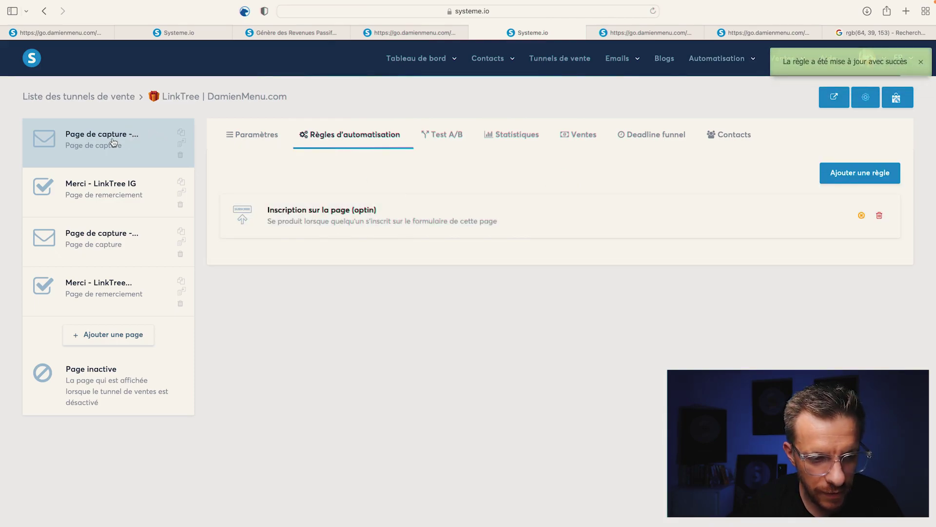
{"action": "left_click", "coordinate": [299, 232]}
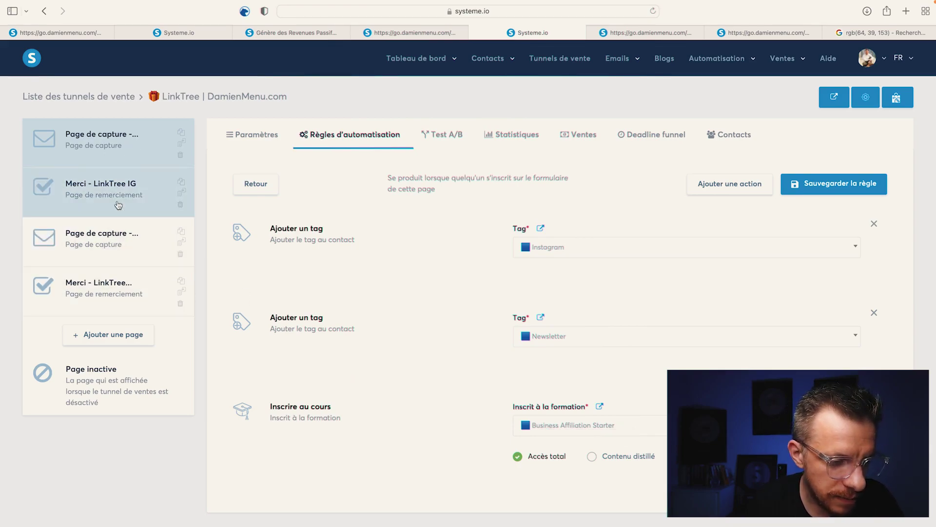
- Add an opt-in automation rule to the TikTok capture page that assigns the TikTok tag to contacts
{"action": "left_click", "coordinate": [116, 237]}
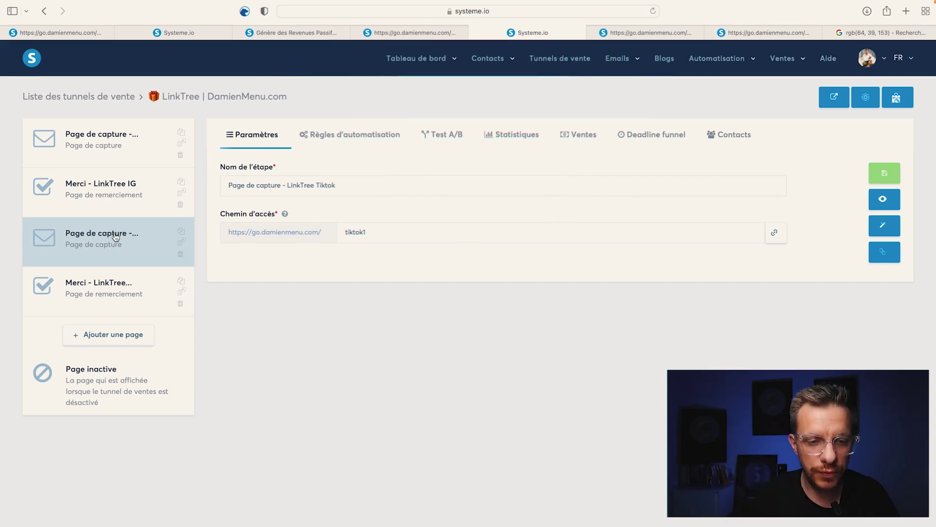
{"action": "left_click", "coordinate": [367, 138]}
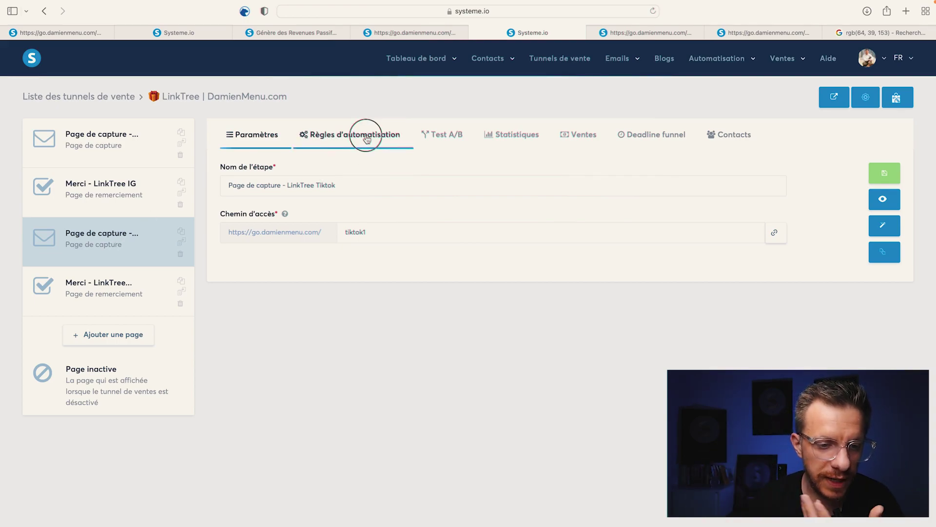
{"action": "left_click", "coordinate": [882, 175]}
{"action": "left_click", "coordinate": [488, 299]}
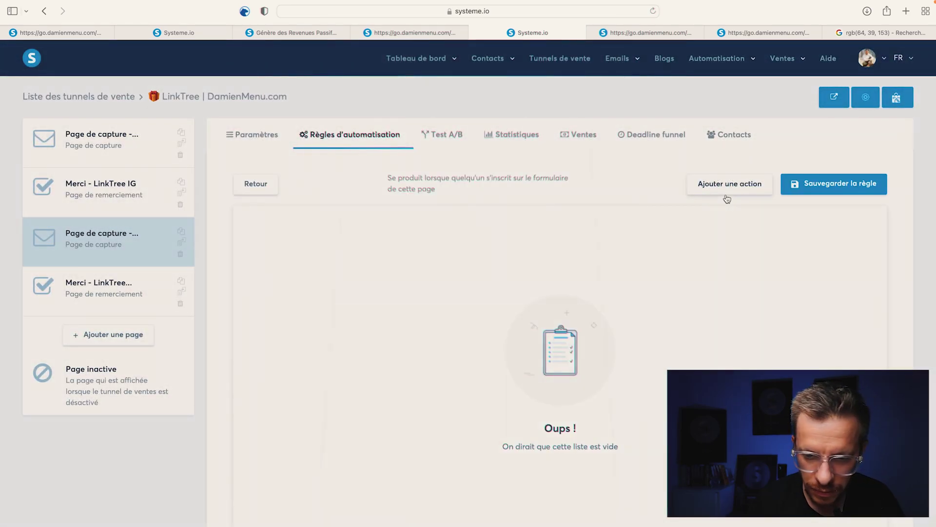
{"action": "left_click", "coordinate": [722, 184]}
{"action": "left_click", "coordinate": [442, 273]}
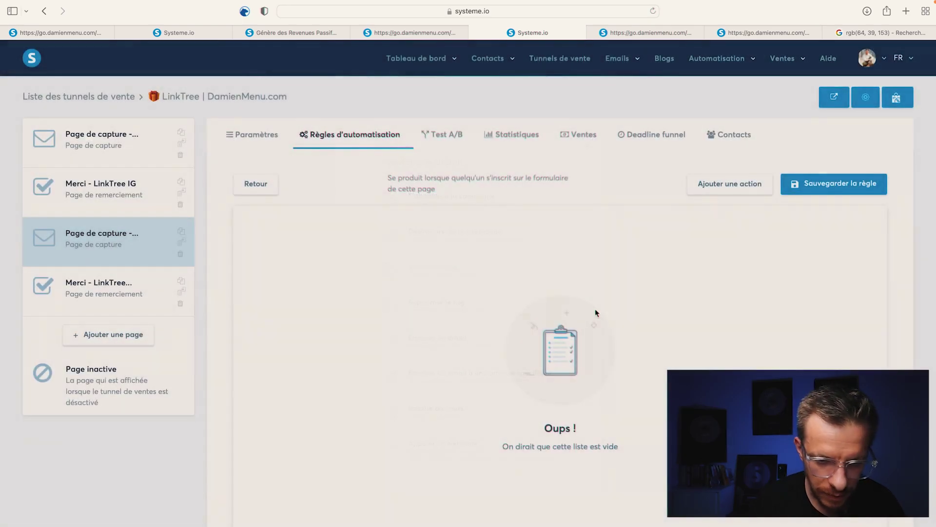
{"action": "left_click", "coordinate": [617, 242]}
{"action": "type", "text": "tik"}
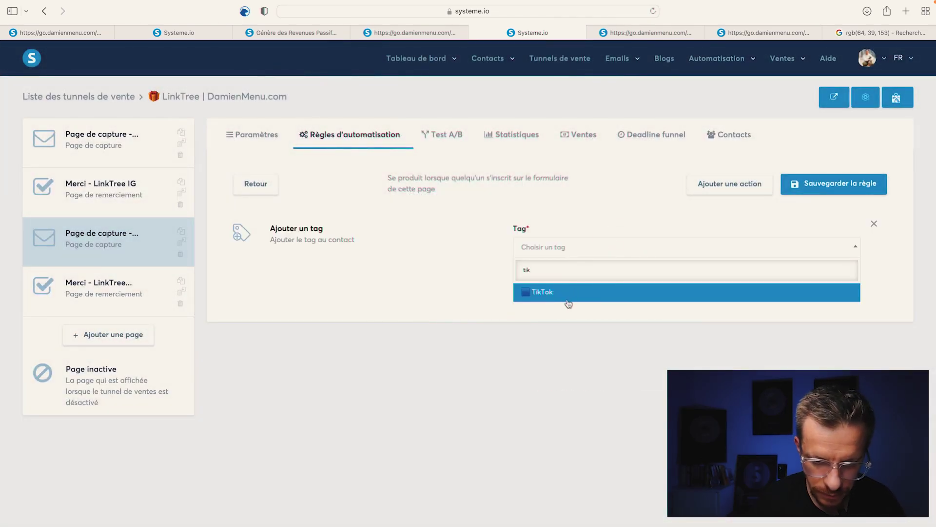
{"action": "left_click", "coordinate": [569, 302]}
- Add a second tag action to the TikTok page's opt-in rule that assigns the Newsletter tag
{"action": "left_click", "coordinate": [746, 184]}
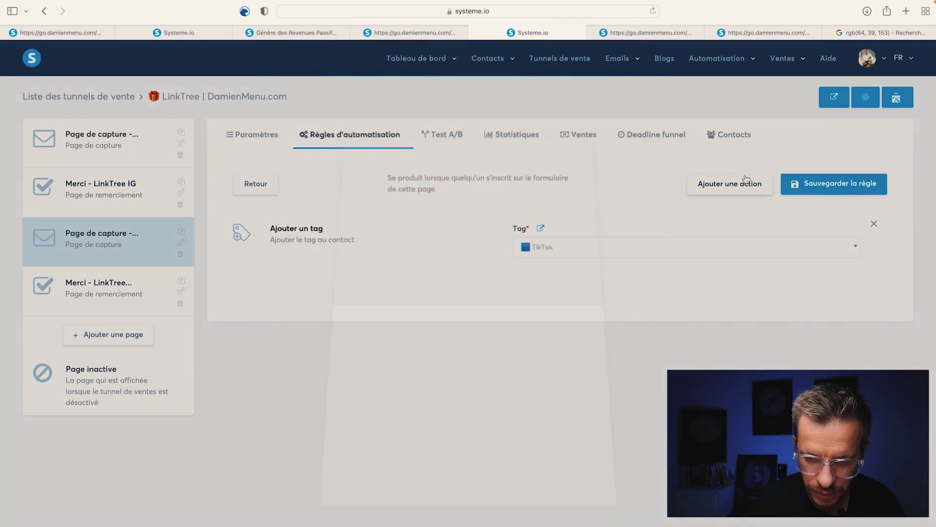
{"action": "left_click", "coordinate": [438, 274]}
{"action": "left_click", "coordinate": [536, 249]}
{"action": "type", "text": "news"}
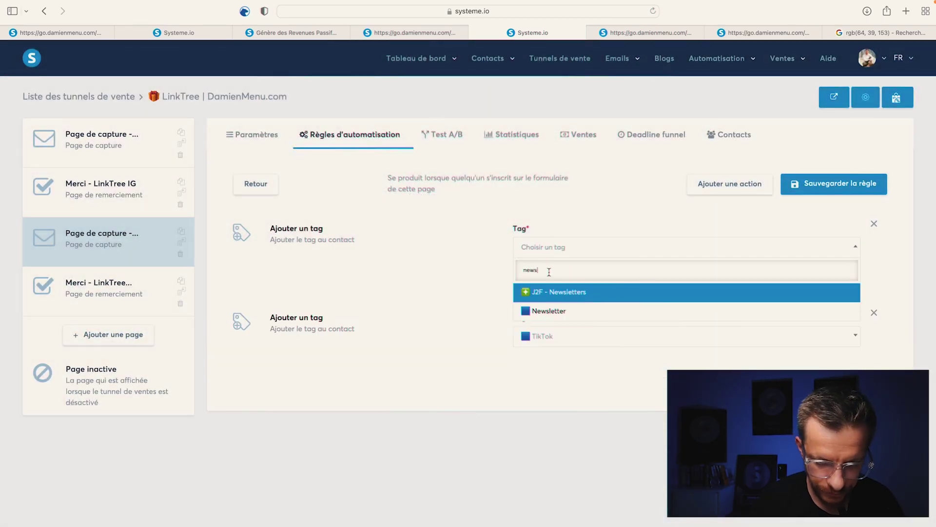
{"action": "left_click", "coordinate": [551, 311]}
- Add a course enrolment action to the TikTok opt-in rule for Business Affiliation Starter with full access
{"action": "left_click", "coordinate": [756, 184]}
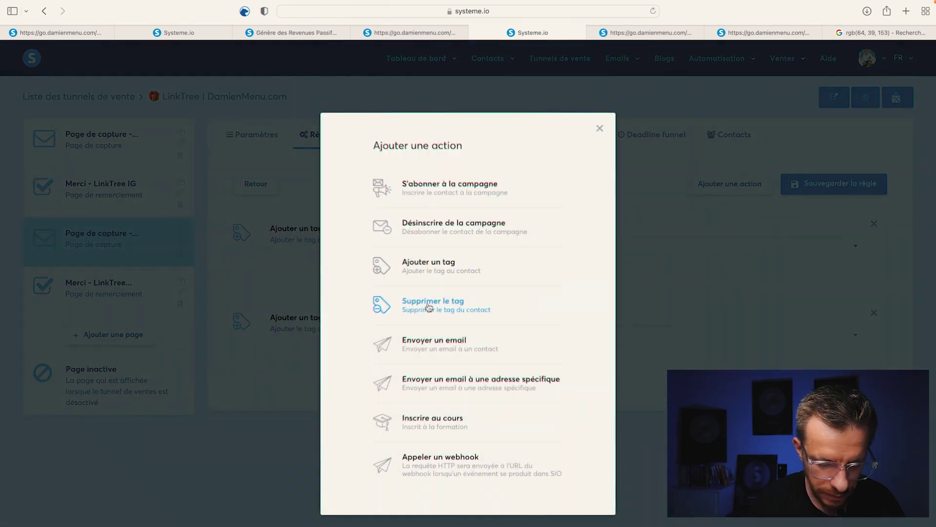
{"action": "left_click", "coordinate": [417, 271]}
{"action": "left_click", "coordinate": [428, 419]}
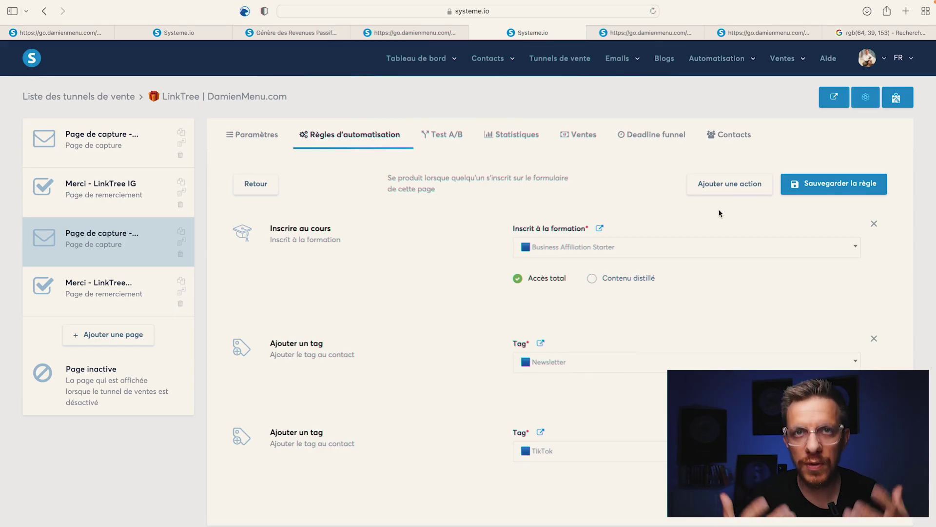
- Add a tag action assigning "Affiliation Starter - Gratuit" to the TikTok opt-in rule and save the rule
{"action": "left_click", "coordinate": [722, 184]}
{"action": "left_click", "coordinate": [426, 271]}
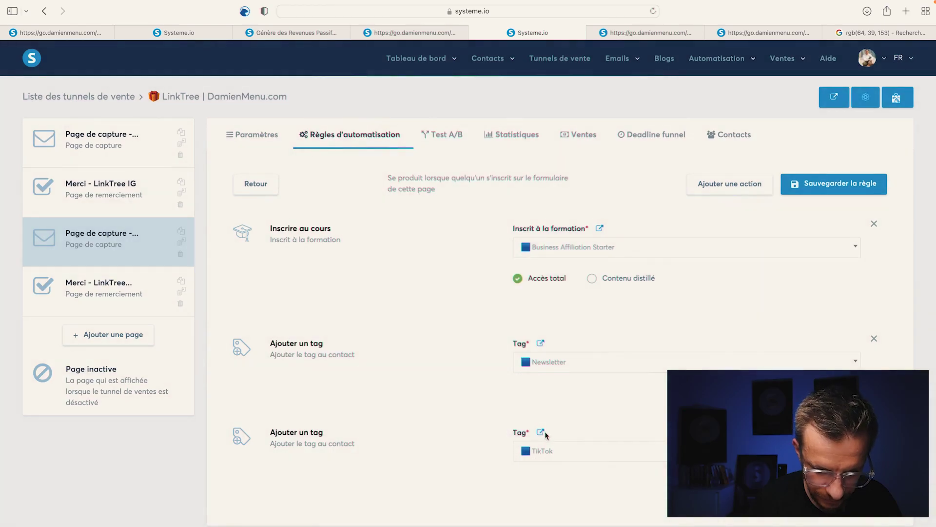
{"action": "left_click", "coordinate": [551, 250]}
{"action": "type", "text": "star"}
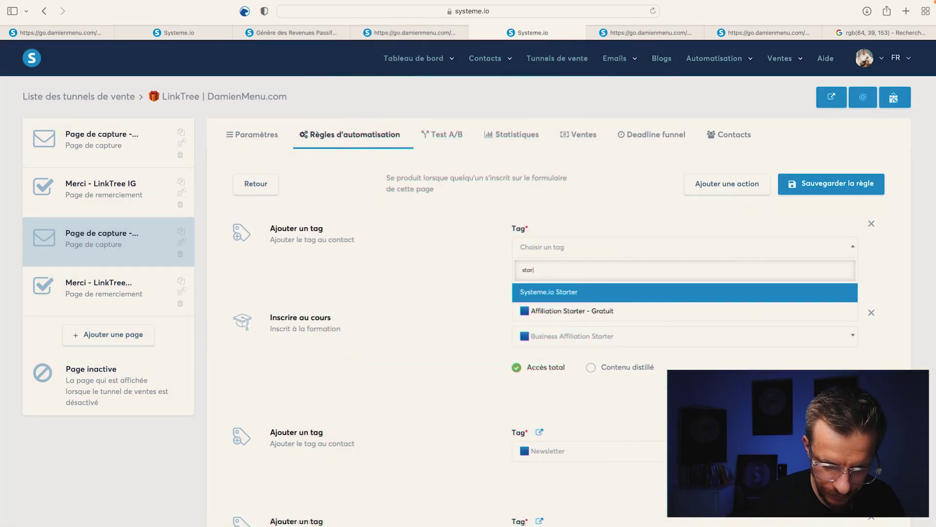
{"action": "key", "text": "Down"}
{"action": "key", "text": "Return"}
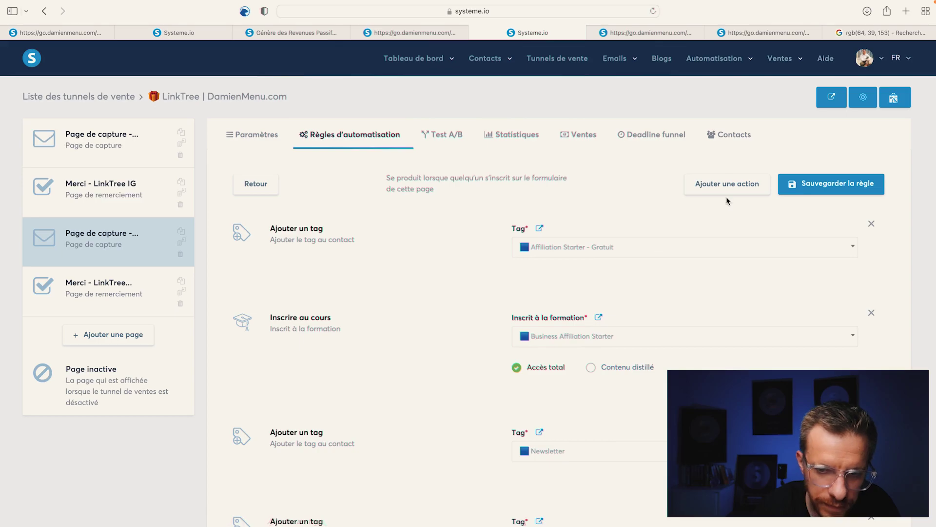
{"action": "left_click", "coordinate": [848, 185]}
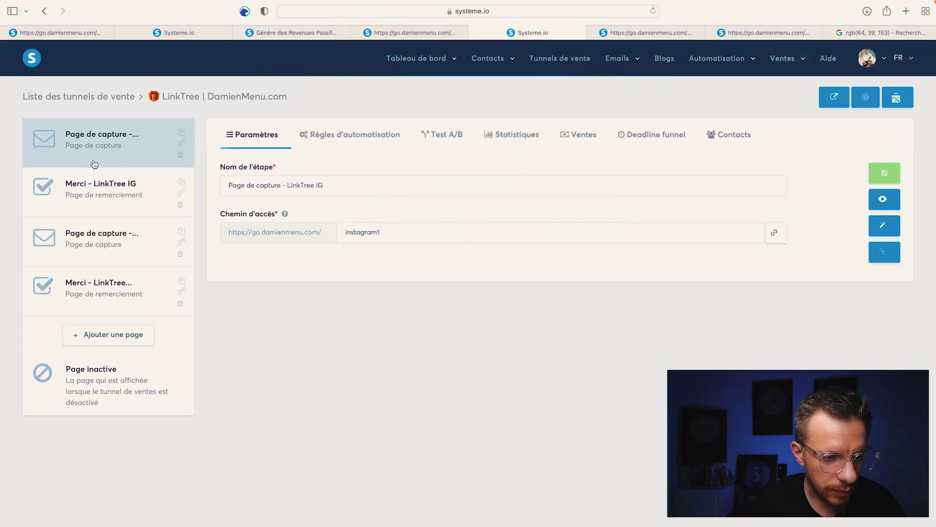
- Set the Instagram capture page's SEO title to "Titre de la page", fill in the author's name, and return to the funnel
{"action": "left_click", "coordinate": [880, 228]}
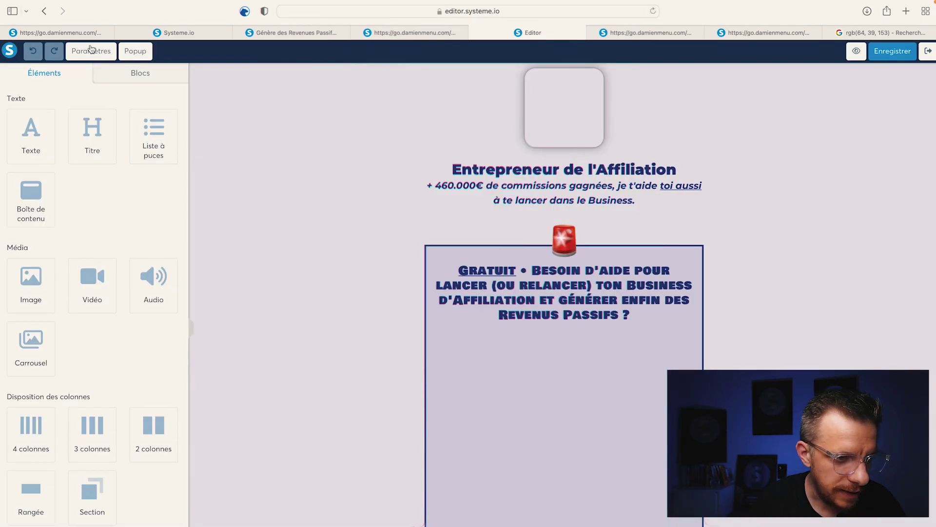
{"action": "left_click", "coordinate": [91, 51]}
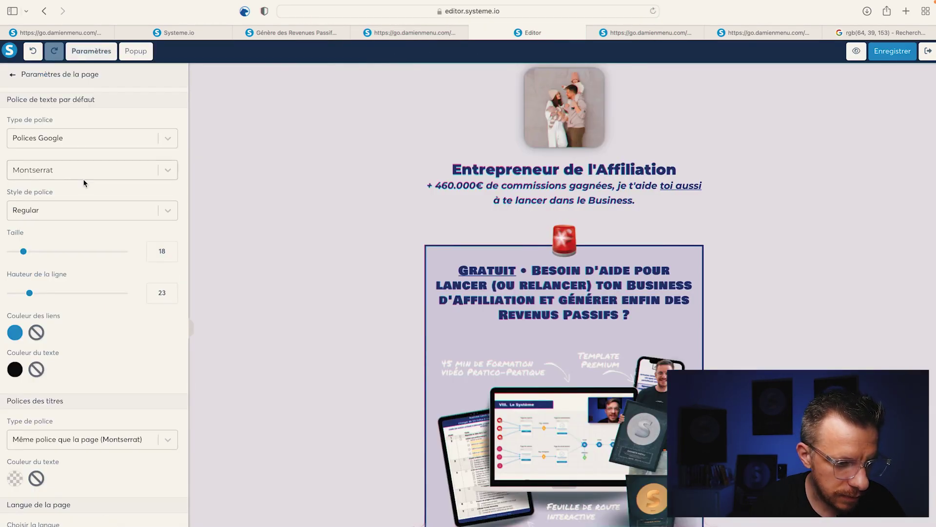
{"action": "scroll", "coordinate": [84, 183], "scroll_direction": "down", "scroll_amount": 3}
{"action": "scroll", "coordinate": [84, 183], "scroll_direction": "down", "scroll_amount": 10}
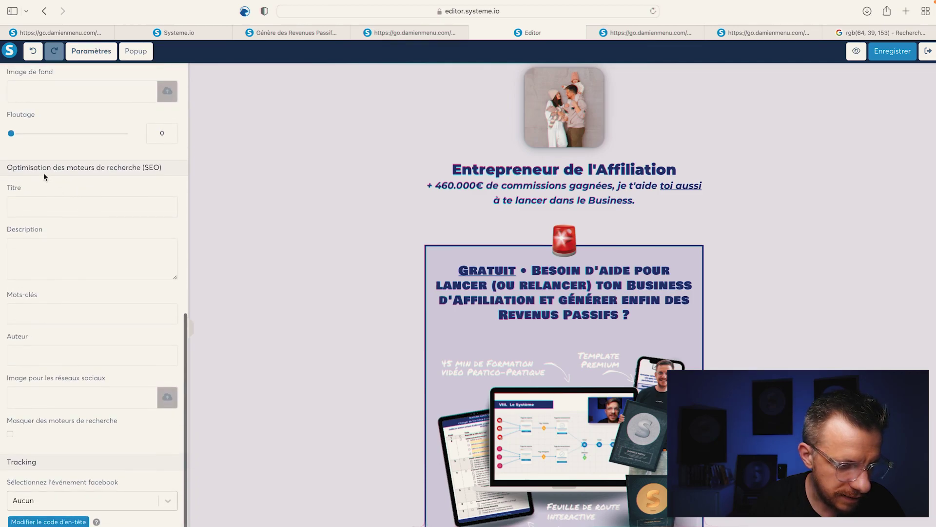
{"action": "left_click_drag", "start_coordinate": [151, 169], "coordinate": [128, 169]}
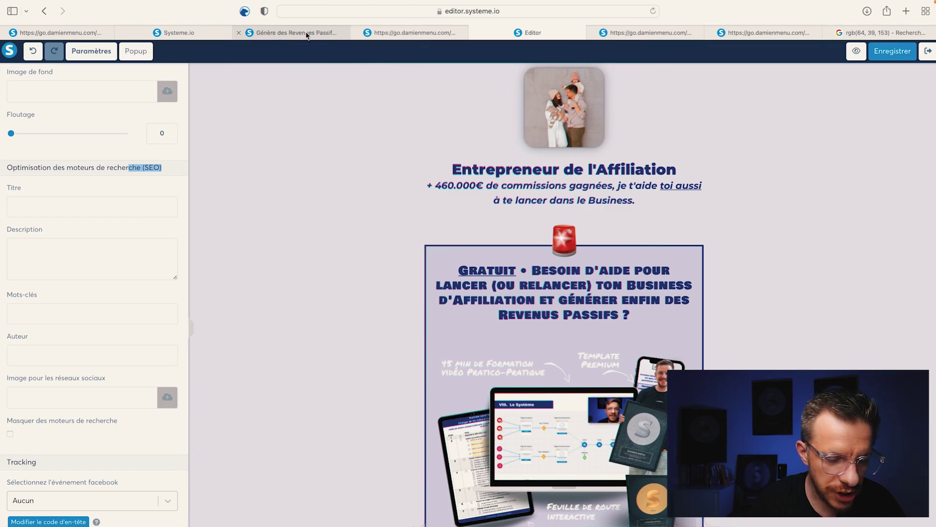
{"action": "left_click", "coordinate": [74, 205]}
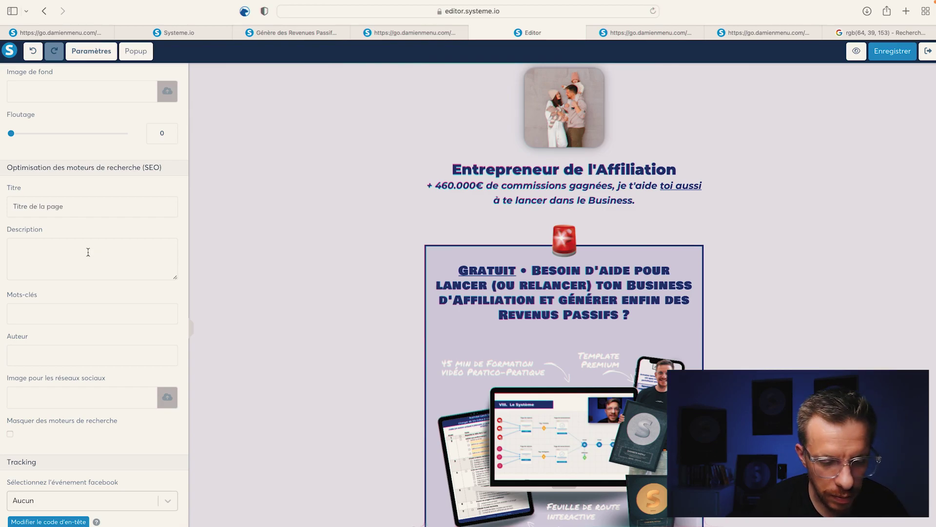
{"action": "left_click", "coordinate": [50, 350]}
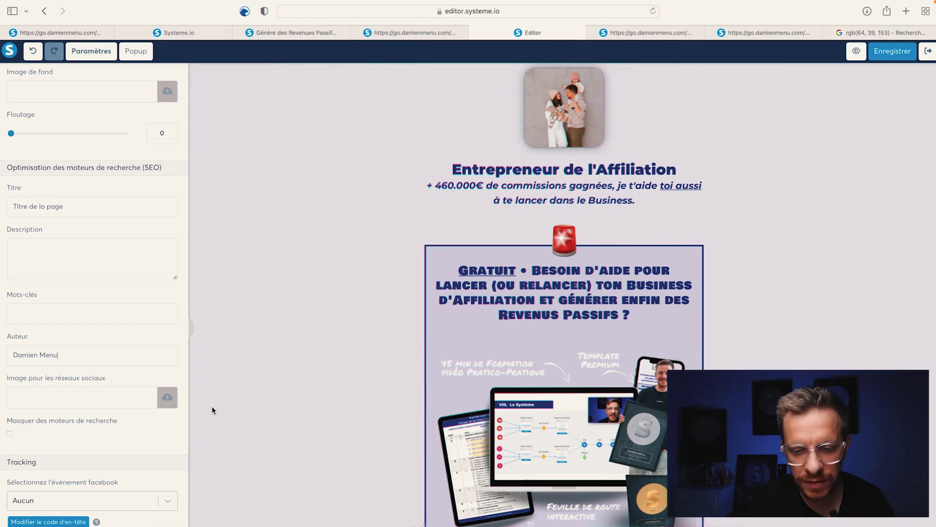
{"action": "left_click", "coordinate": [249, 404]}
{"action": "scroll", "coordinate": [250, 404], "scroll_direction": "down", "scroll_amount": 15}
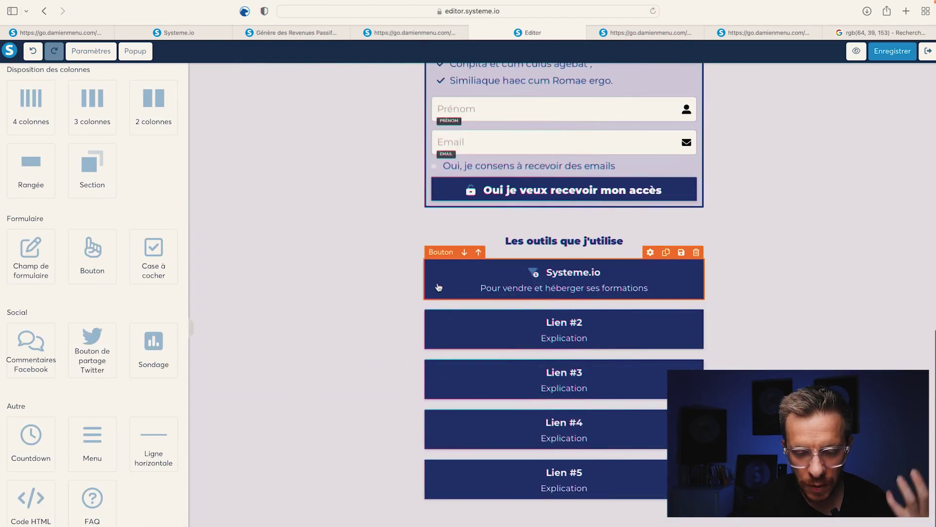
{"action": "scroll", "coordinate": [318, 305], "scroll_direction": "up", "scroll_amount": 15}
{"action": "key", "text": "super+bracketleft"}
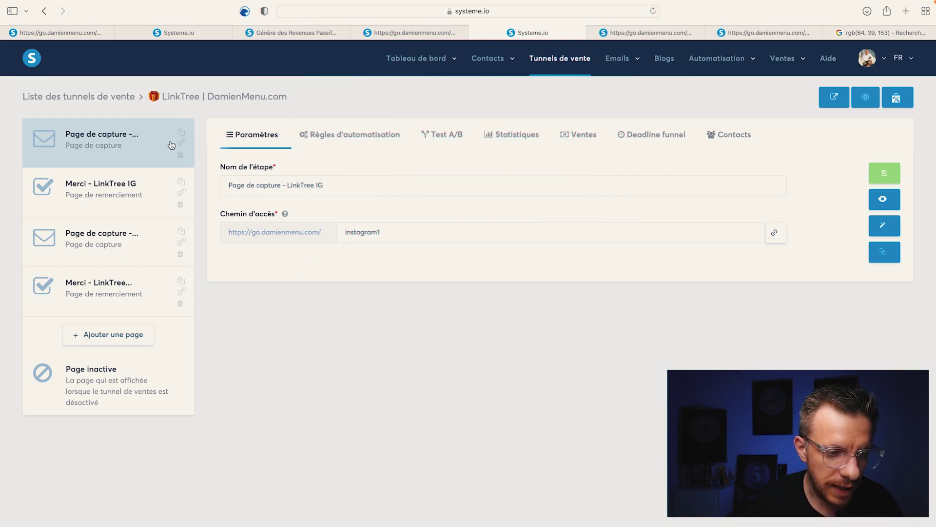
- Copy the Instagram capture page's link and open the published page in a new browser tab
{"action": "left_click", "coordinate": [102, 243]}
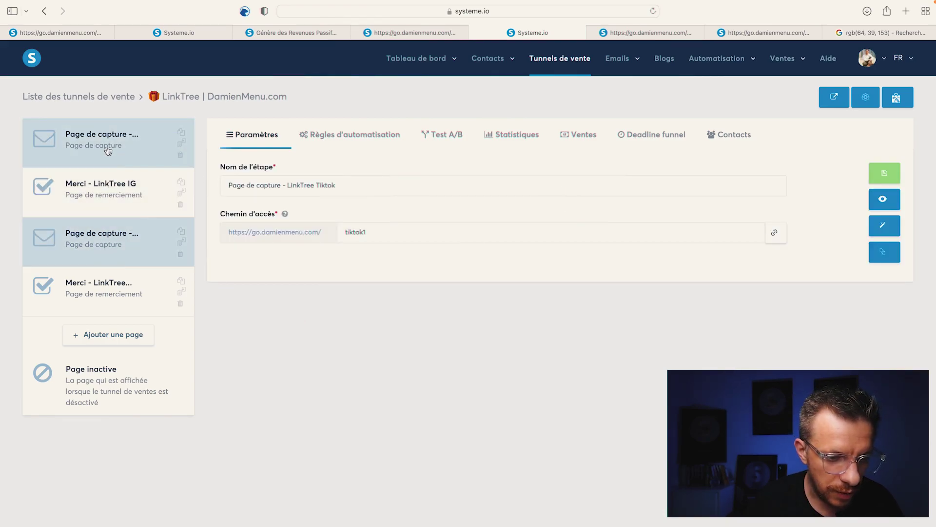
{"action": "left_click", "coordinate": [108, 151]}
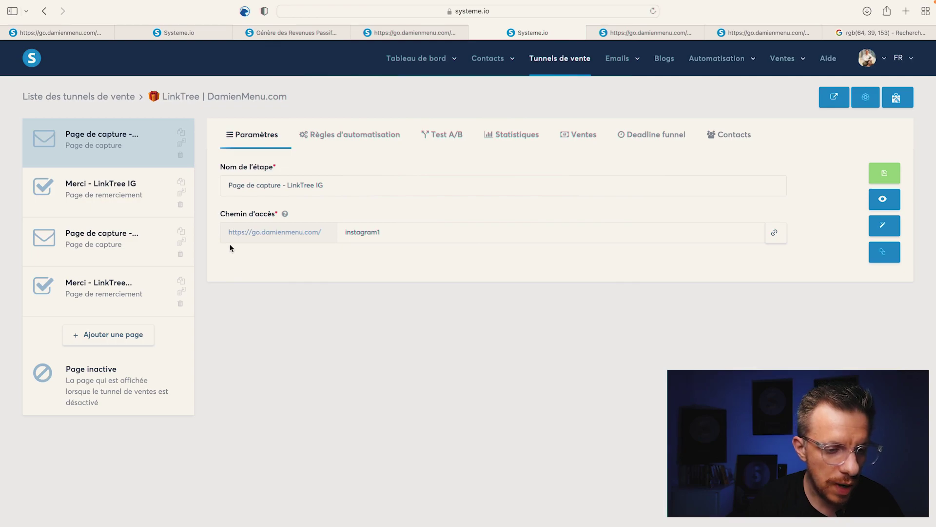
{"action": "left_click", "coordinate": [775, 233]}
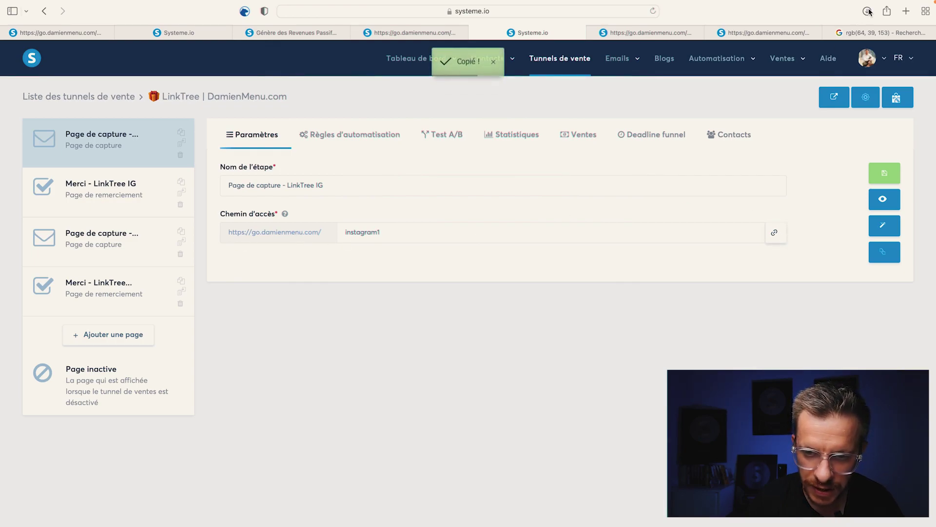
{"action": "left_click", "coordinate": [906, 12]}
{"action": "key", "text": "super+v"}
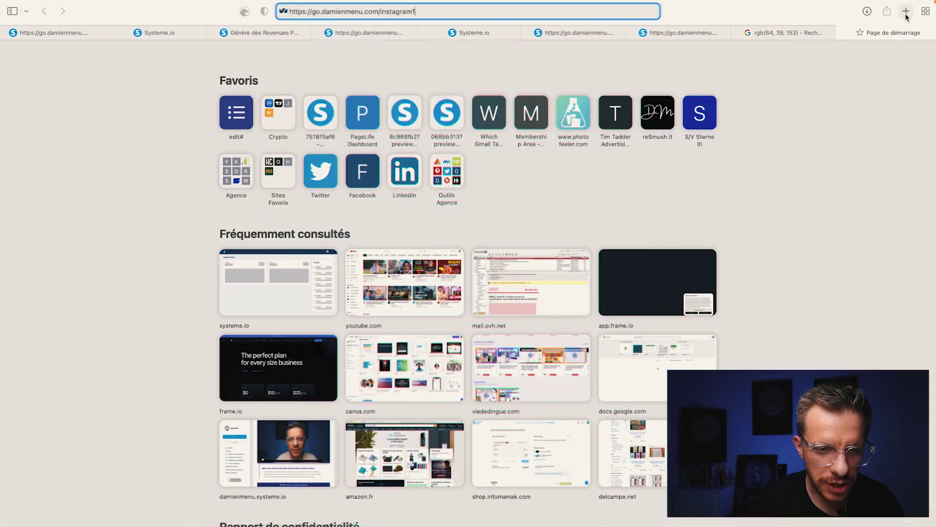
{"action": "key", "text": "Return"}
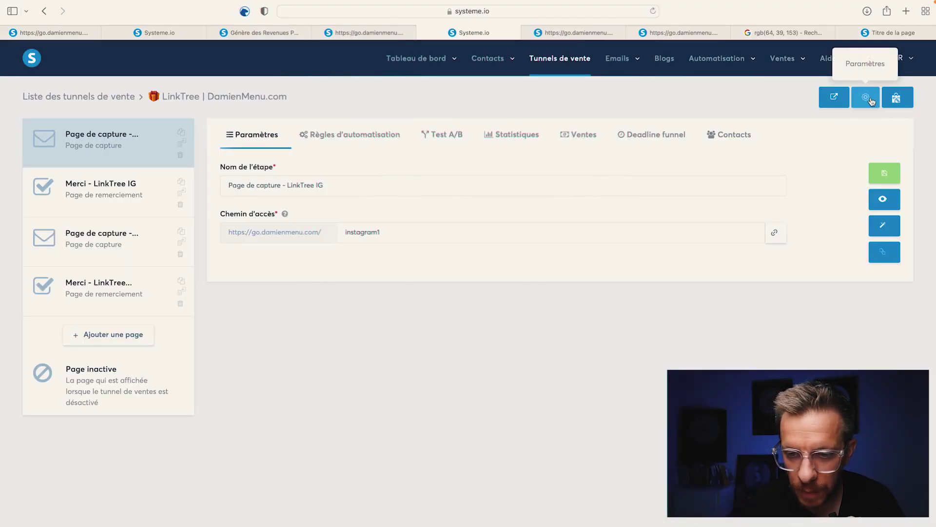
{"action": "left_click", "coordinate": [871, 101]}
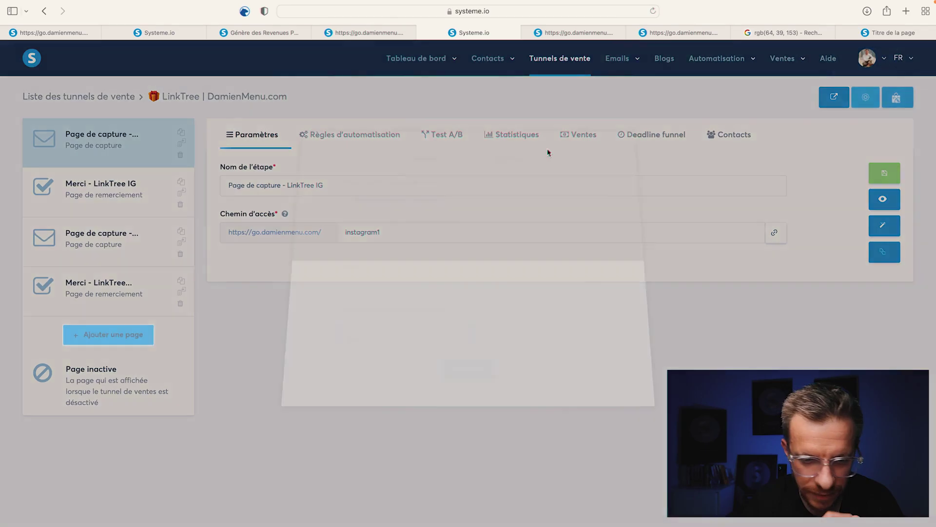
{"action": "left_click", "coordinate": [397, 249]}
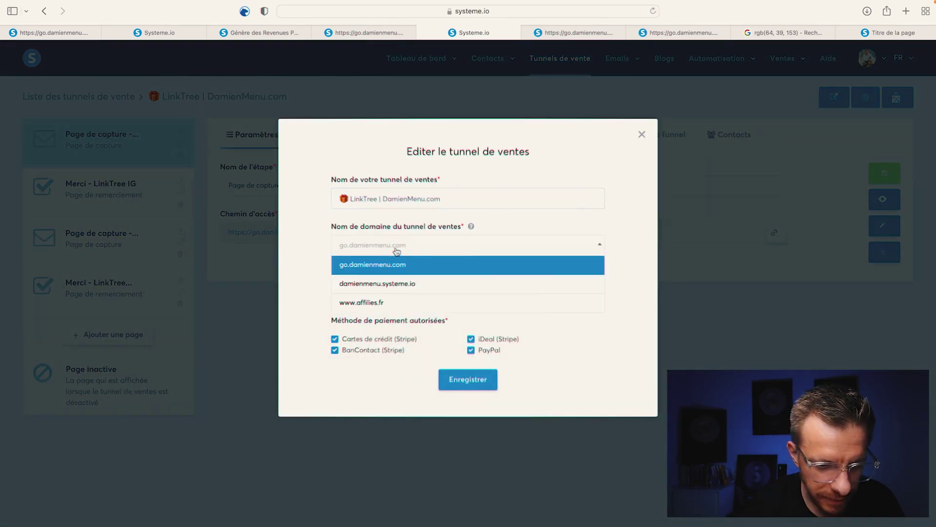
{"action": "left_click", "coordinate": [392, 303]}
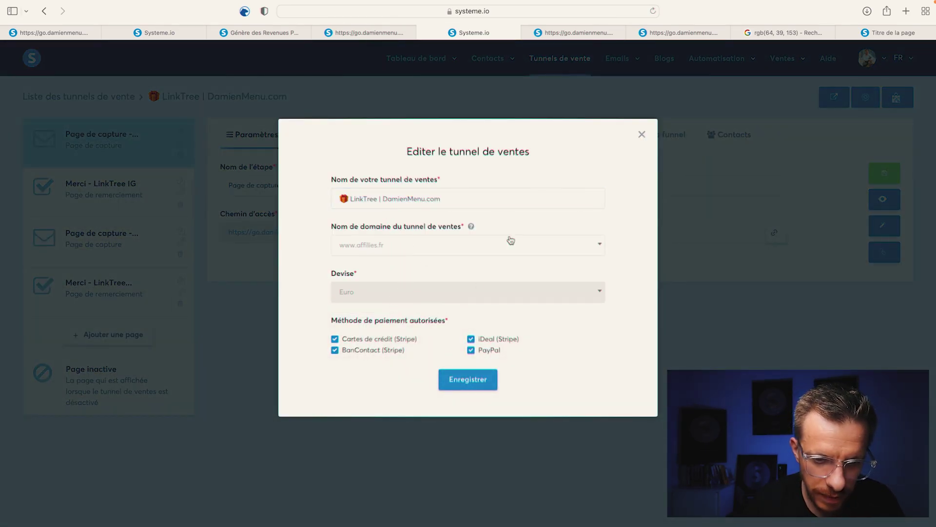
{"action": "left_click", "coordinate": [642, 134]}
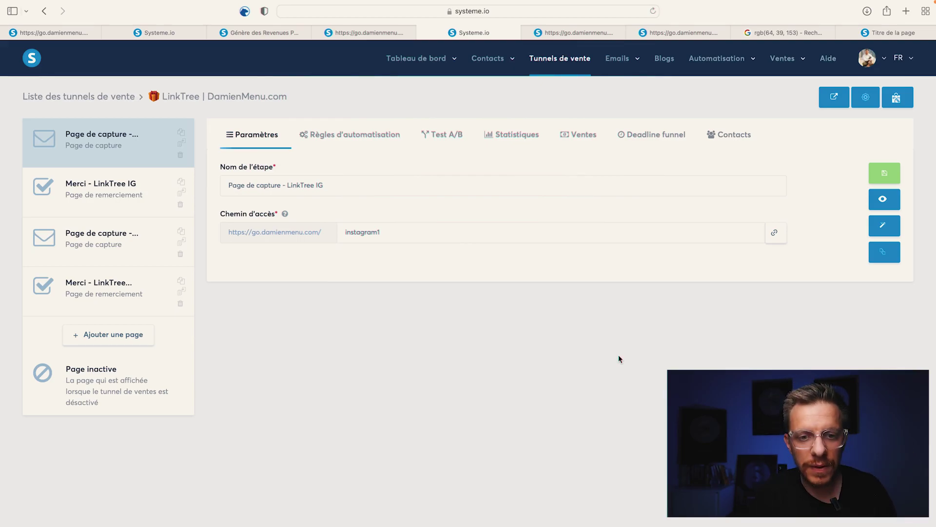
- Review the published "Entrepreneur de l'Affiliation" page, including its free offer and opt-in form
{"action": "left_click", "coordinate": [267, 33]}
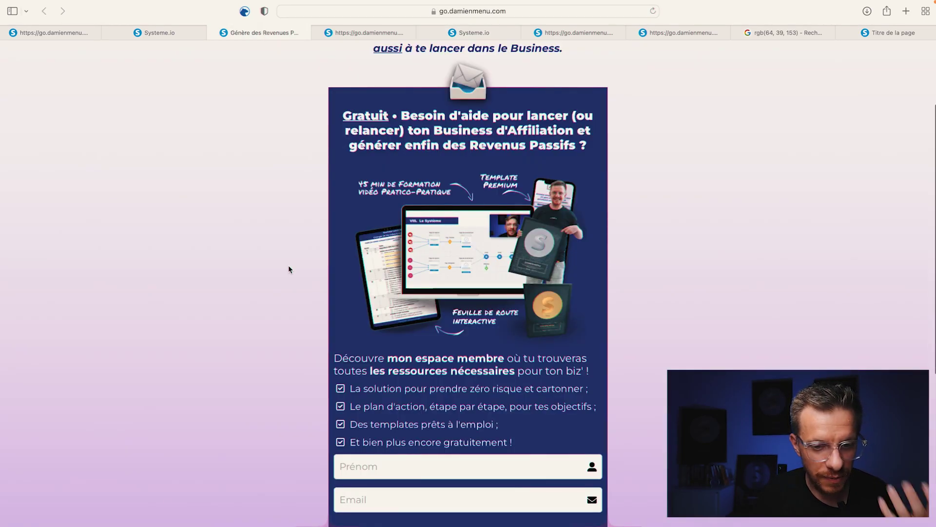
{"action": "scroll", "coordinate": [288, 265], "scroll_direction": "down", "scroll_amount": 10}
{"action": "scroll", "coordinate": [288, 268], "scroll_direction": "up", "scroll_amount": 10}
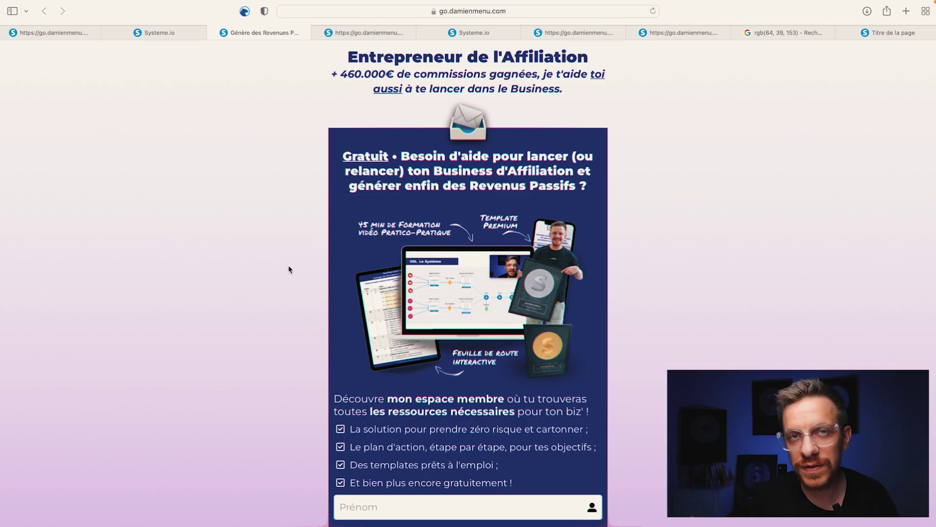
{"action": "scroll", "coordinate": [295, 251], "scroll_direction": "up", "scroll_amount": 3}
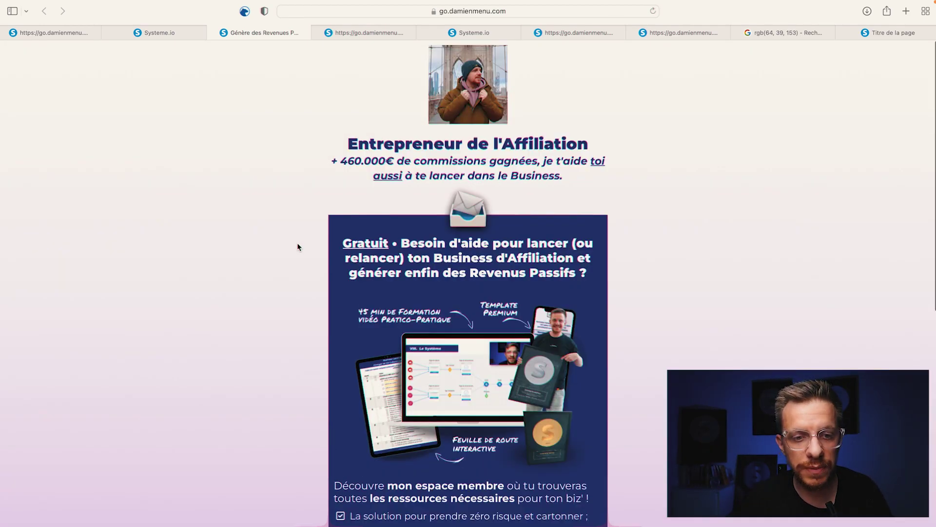